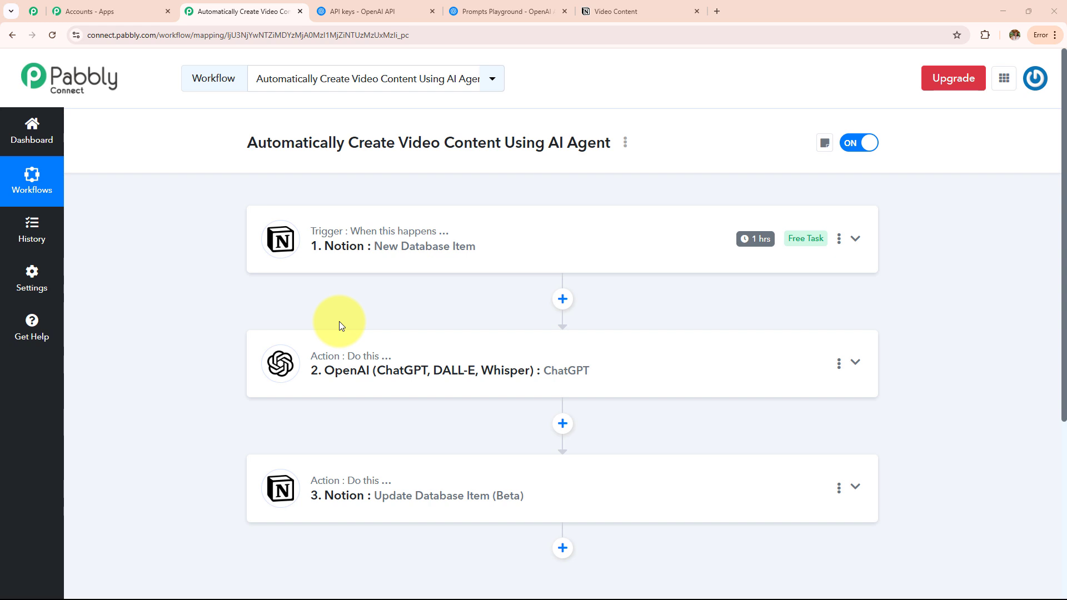
# Switch to the browser tab showing the Notion Video Content database.
pyautogui.click(616, 11)
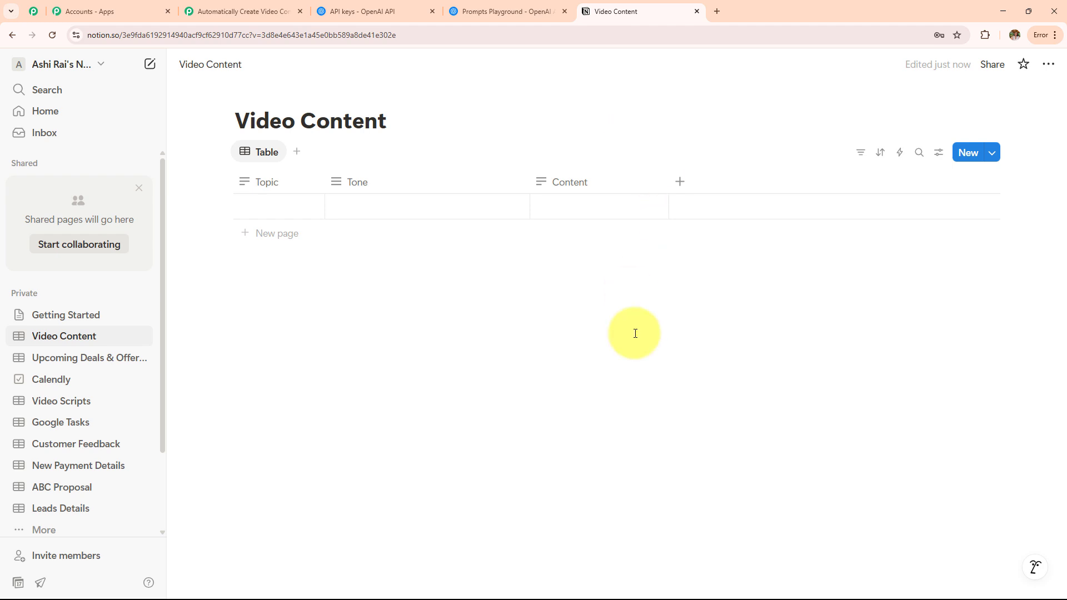
# Add a row with Topic 'Yoga Routine for Elders' and Tone 'Motivational', then reload Notion.
pyautogui.click(272, 201)
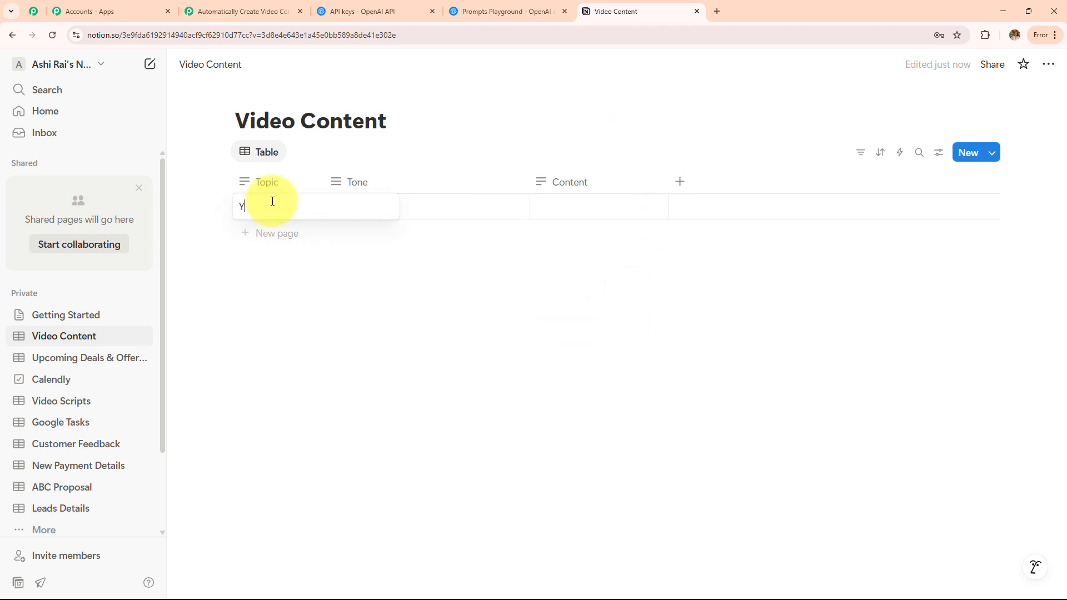
pyautogui.write('Yoga Routine for Elders')
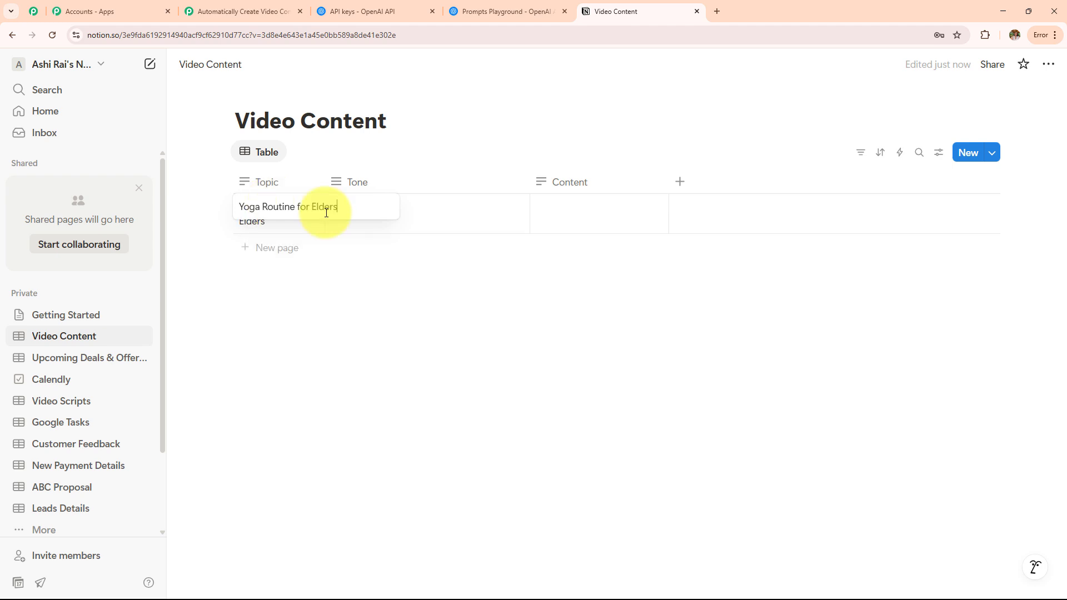
pyautogui.press('Escape')
pyautogui.click(382, 218)
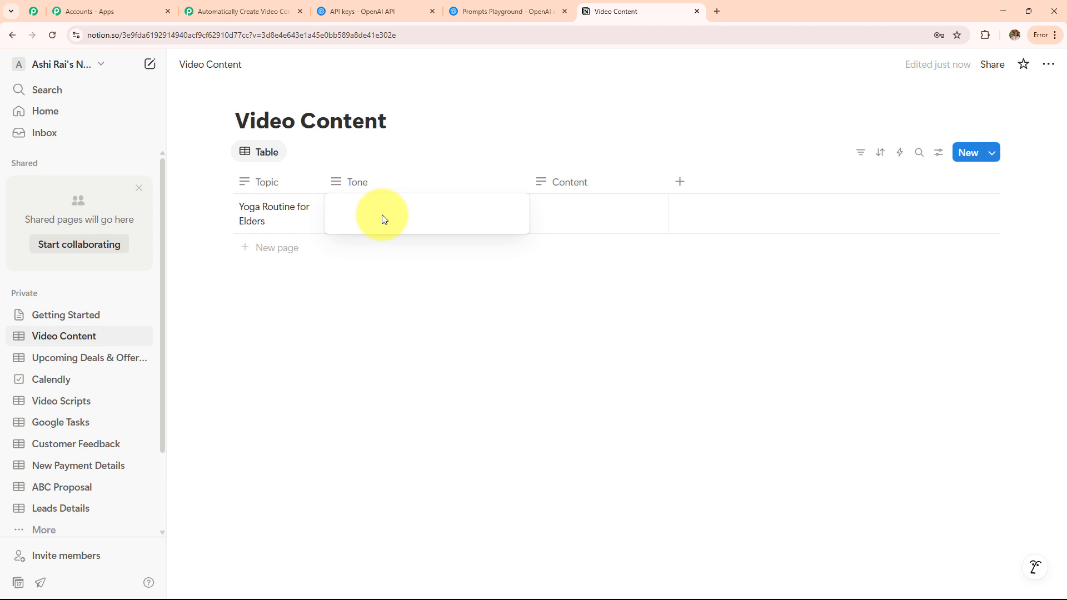
pyautogui.write('Motivational')
pyautogui.click(569, 281)
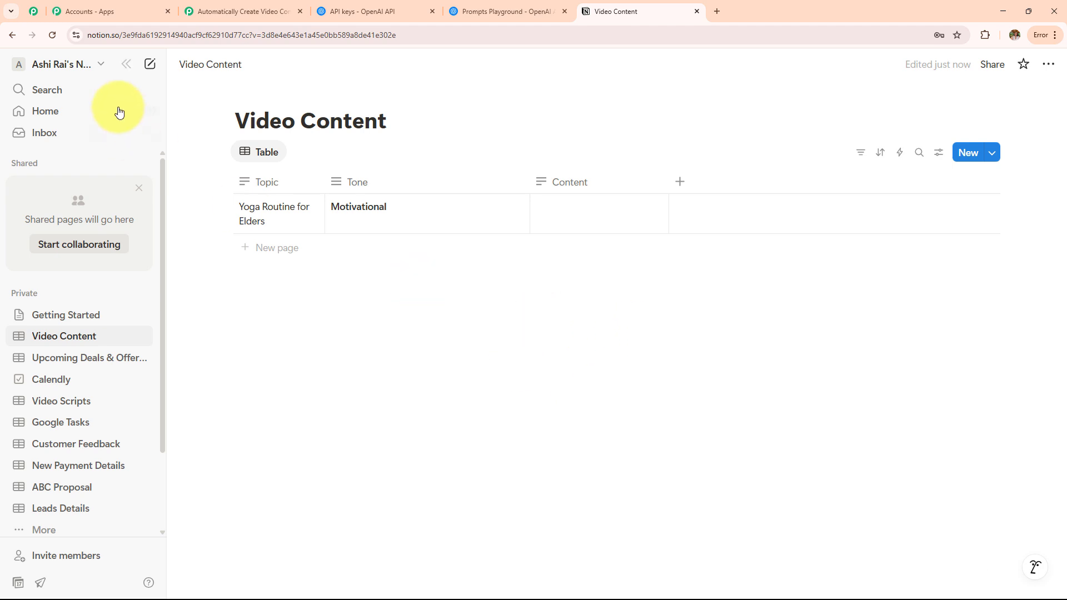
pyautogui.click(52, 35)
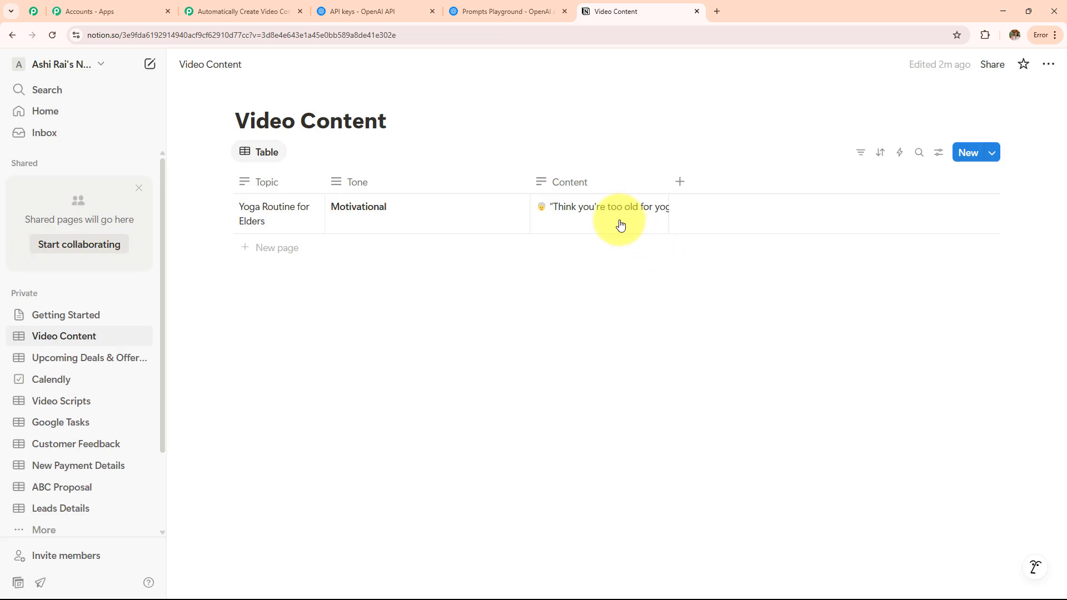
# Open and read the generated yoga script in the Content cell, then return to Pabbly.
pyautogui.doubleClick(619, 220)
pyautogui.click(742, 266)
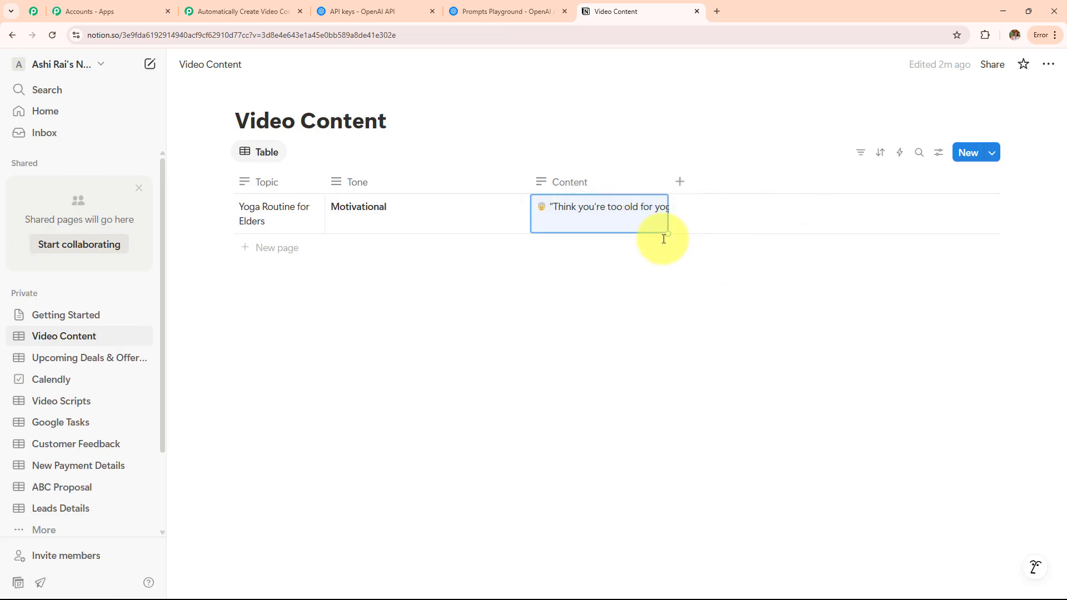
pyautogui.doubleClick(619, 212)
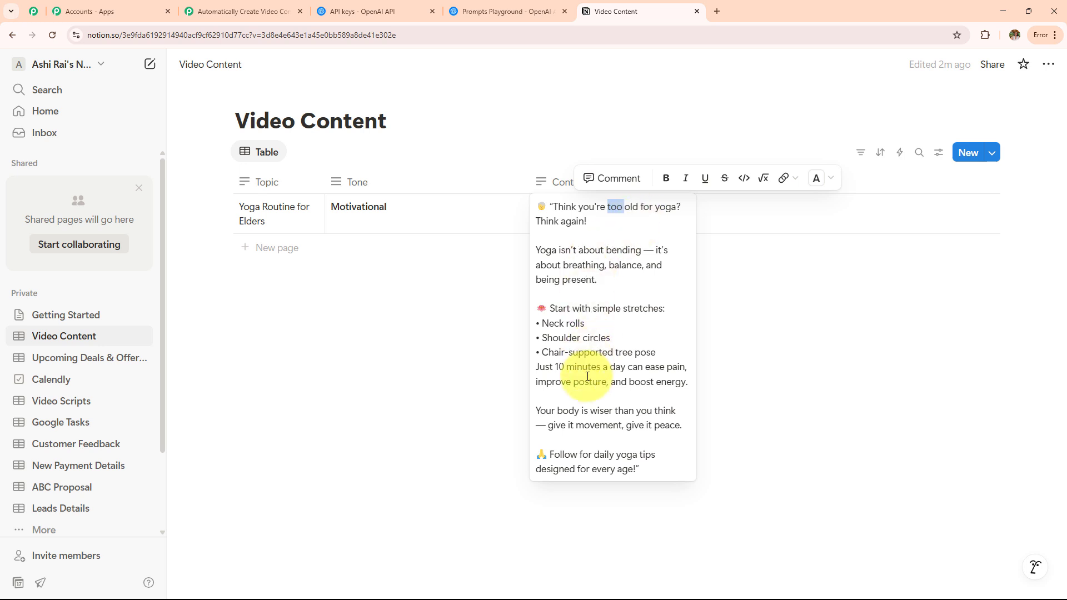
pyautogui.click(748, 379)
pyautogui.click(217, 10)
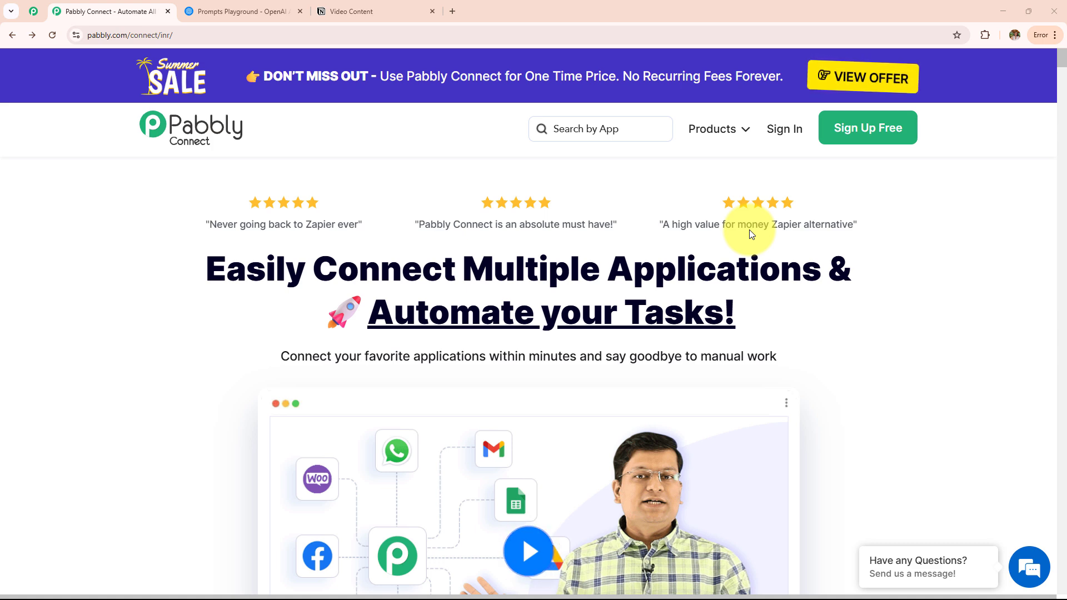
# Glance at the Notion and OpenAI tabs, then sign in on the Pabbly Connect website.
pyautogui.click(372, 6)
pyautogui.click(270, 8)
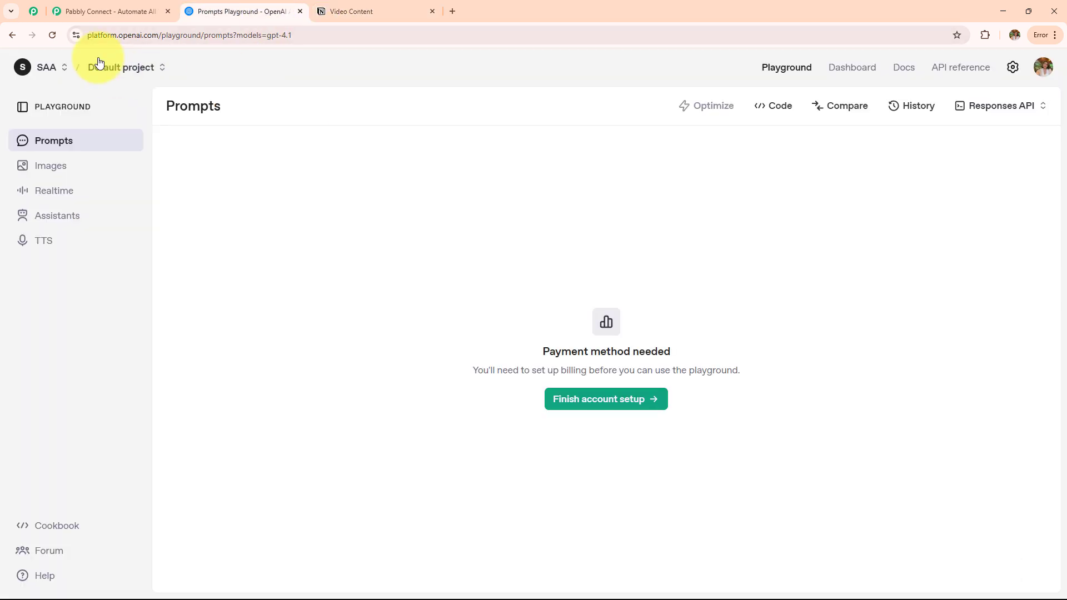
pyautogui.click(98, 12)
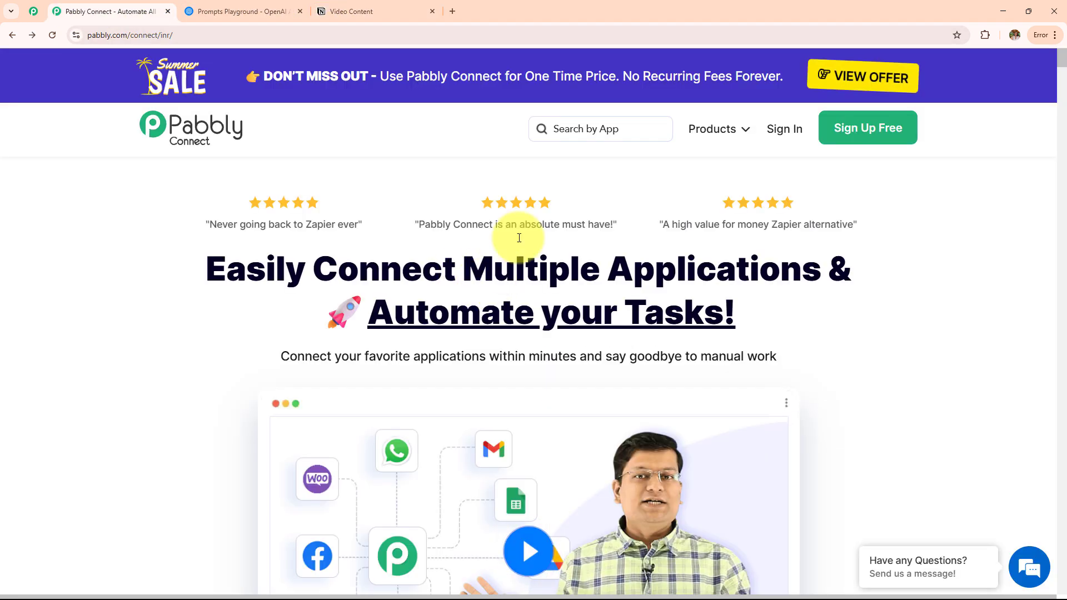
pyautogui.click(210, 34)
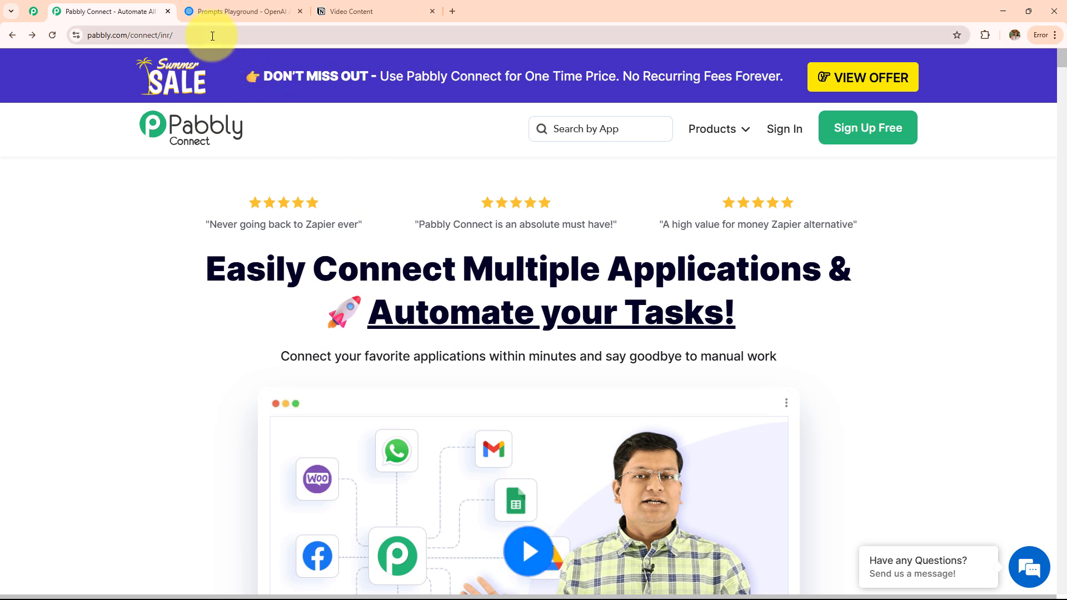
pyautogui.click(81, 274)
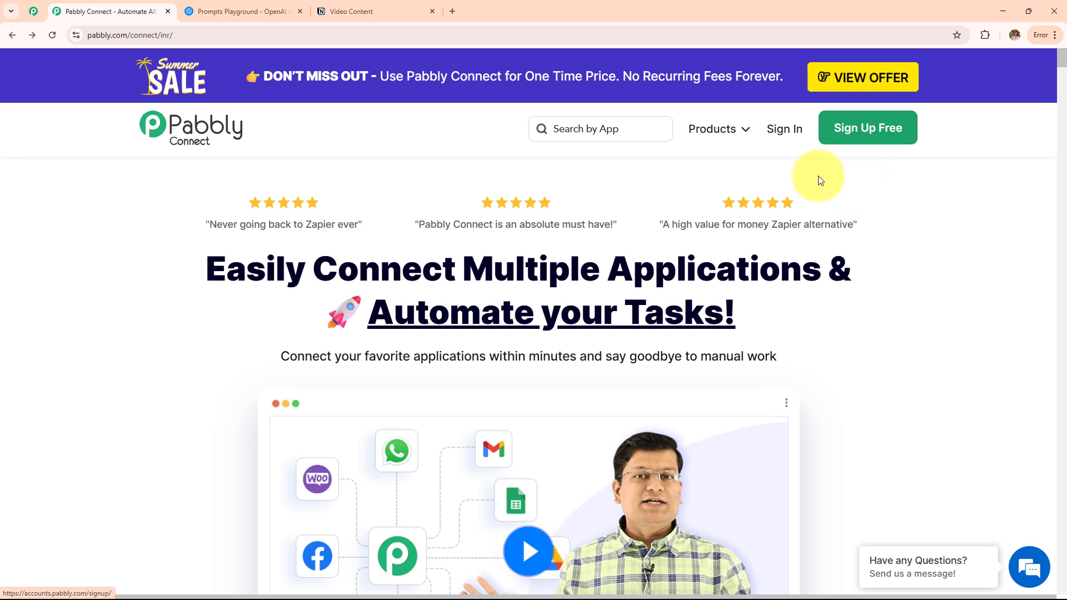
pyautogui.click(793, 142)
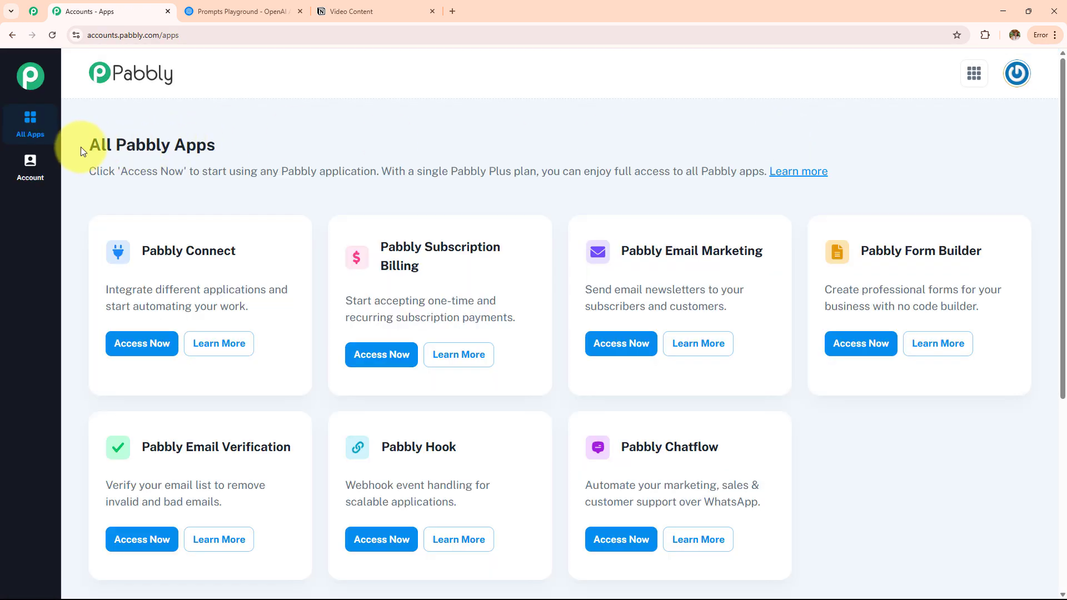
# Open Pabbly Connect from All Pabbly Apps and scroll through its dashboard statistics.
pyautogui.moveTo(84, 147); pyautogui.dragTo(221, 151)
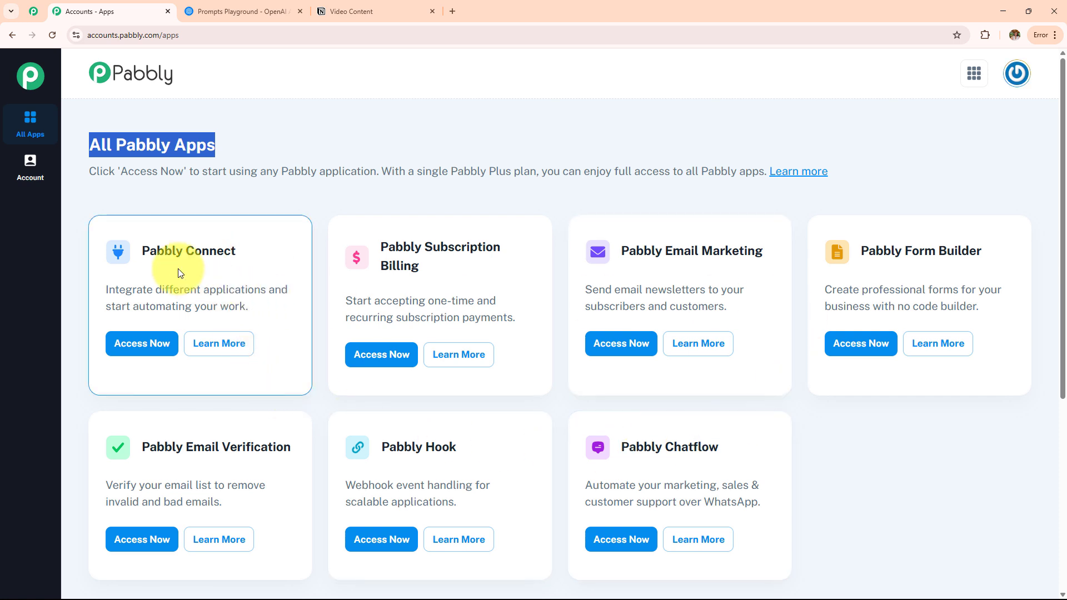
pyautogui.moveTo(133, 250); pyautogui.dragTo(248, 251)
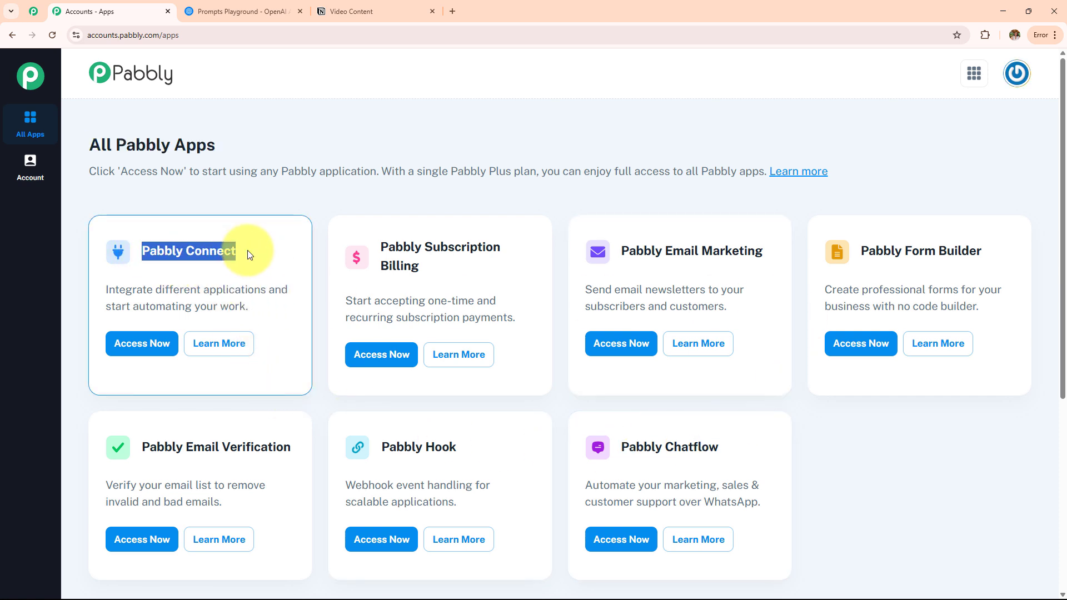
pyautogui.click(140, 341)
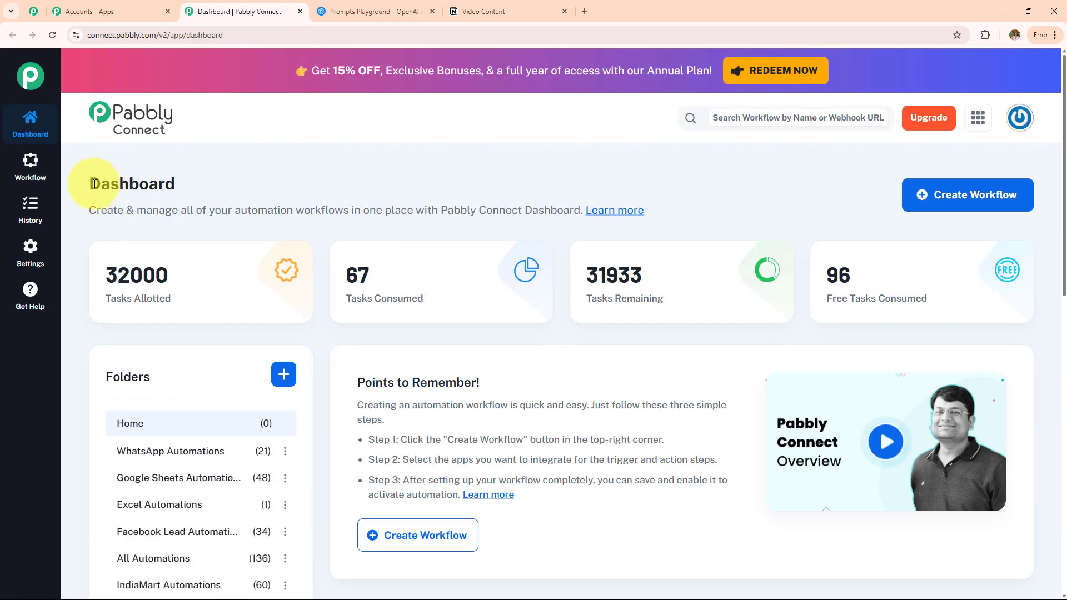
pyautogui.moveTo(92, 184); pyautogui.dragTo(262, 178)
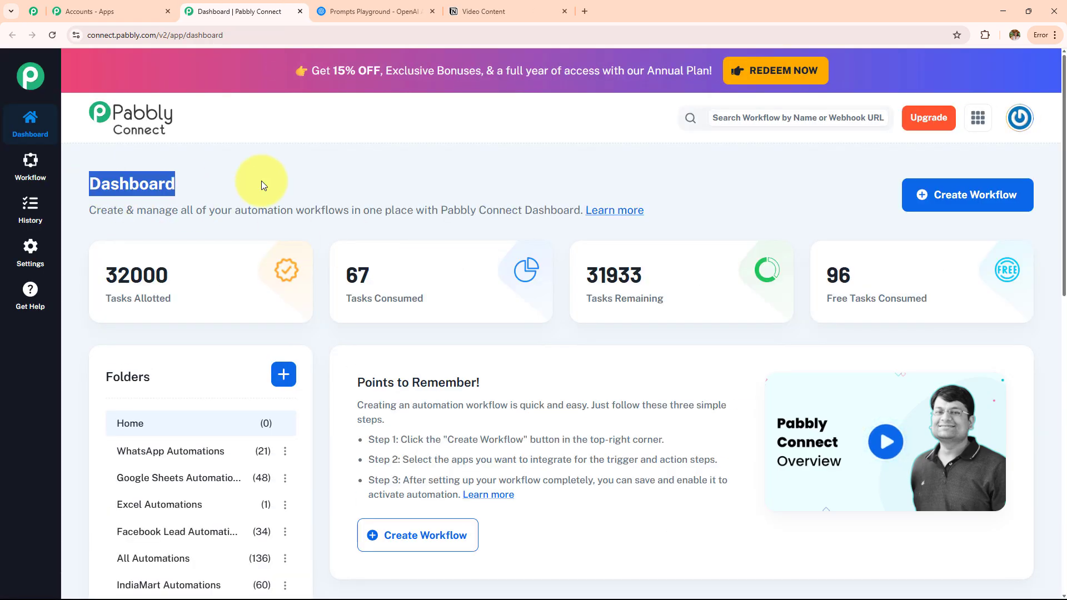
pyautogui.scroll(-4, 529, 345)
pyautogui.scroll(-6, 529, 344)
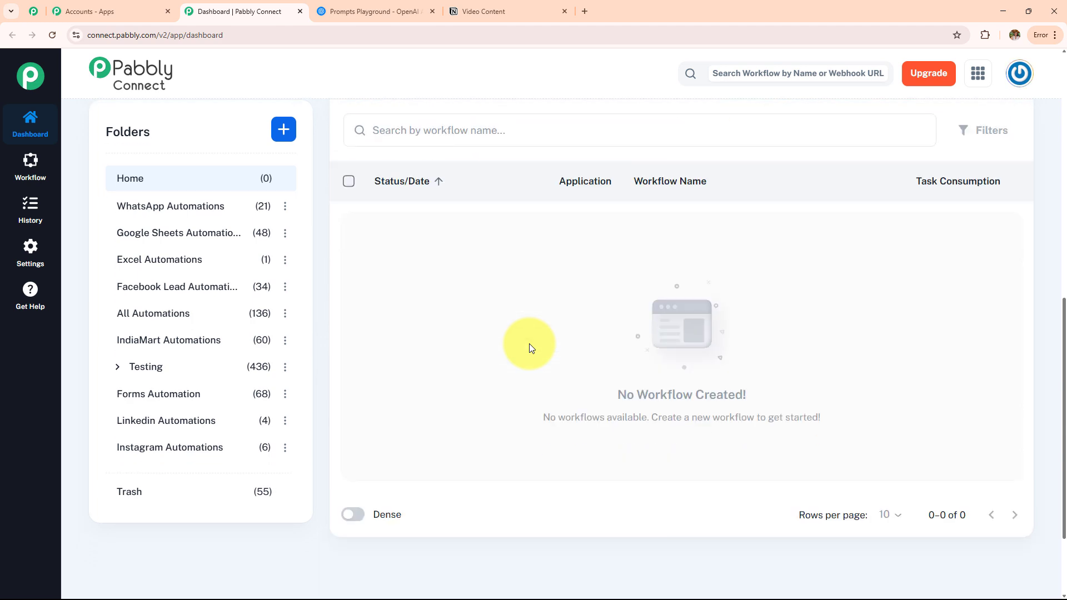
pyautogui.scroll(10, 204, 393)
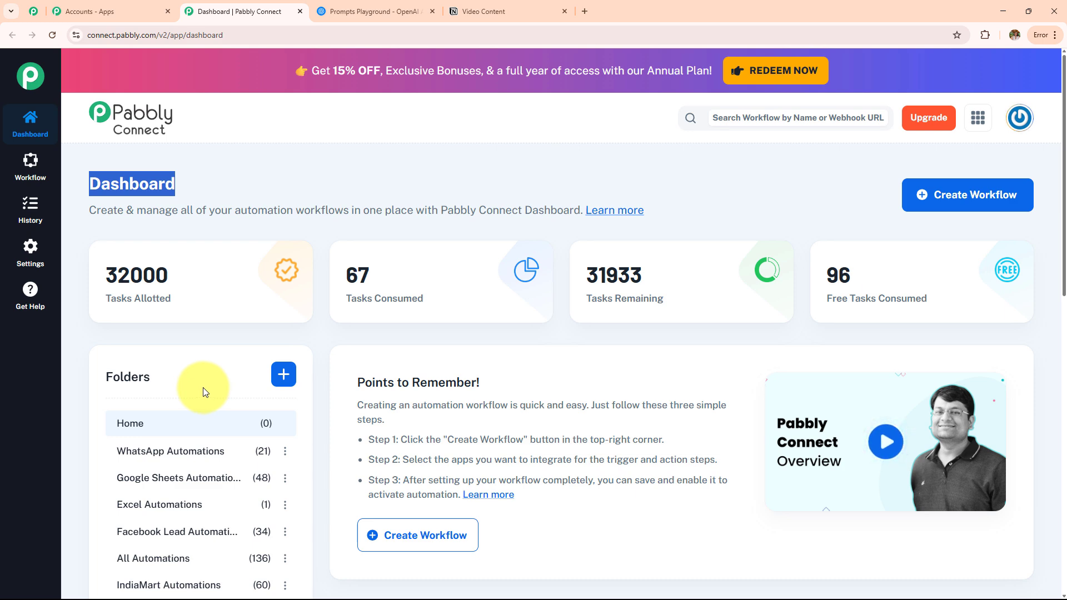
# Start a new workflow and clear its default name.
pyautogui.click(282, 376)
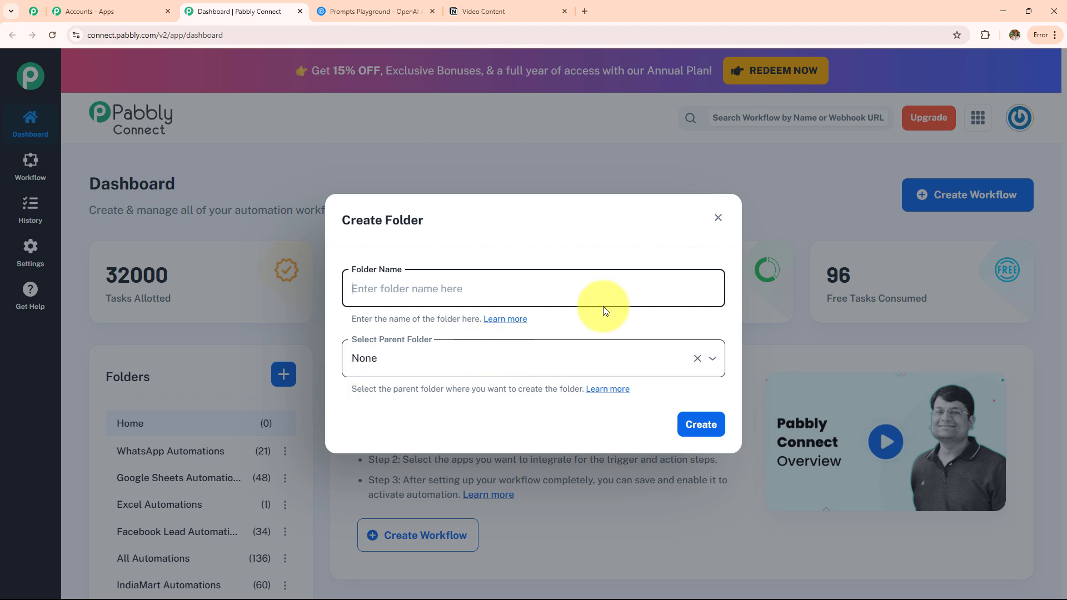
pyautogui.click(720, 220)
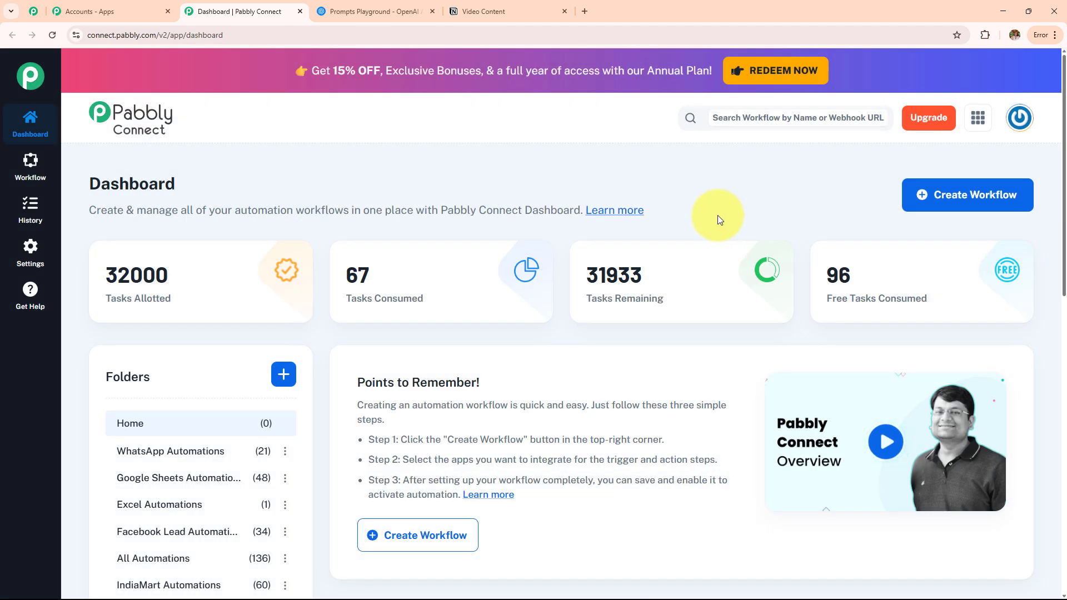
pyautogui.click(987, 204)
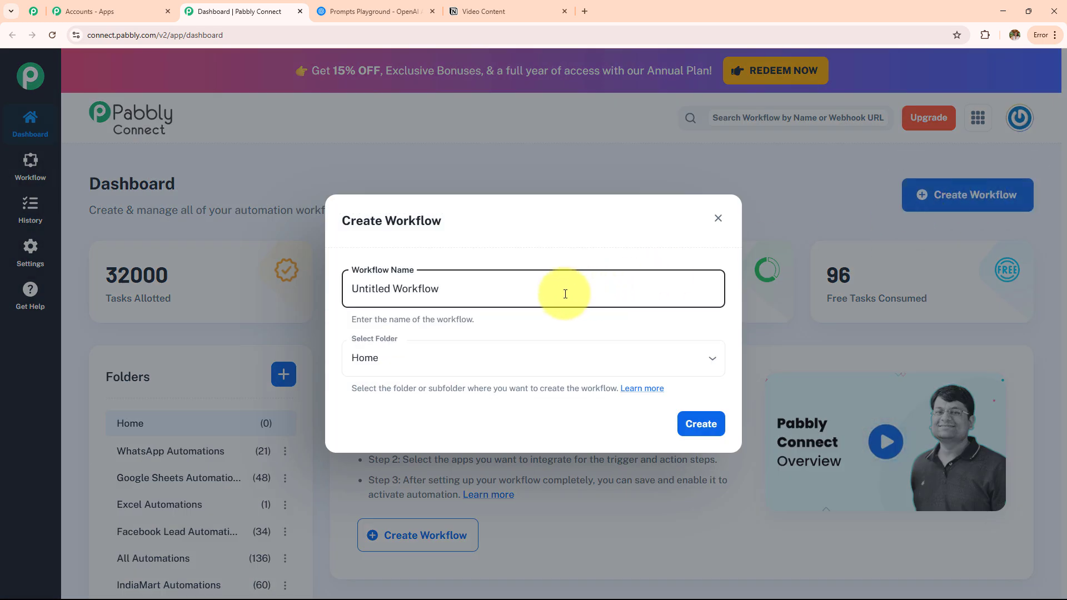
pyautogui.moveTo(564, 290); pyautogui.dragTo(251, 304)
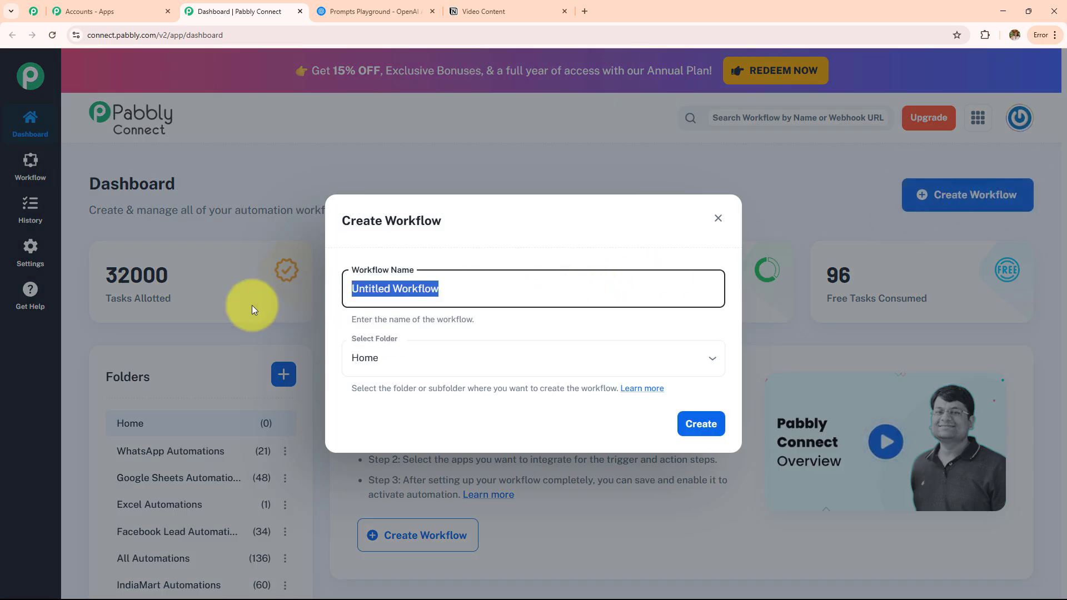
pyautogui.press('BackSpace')
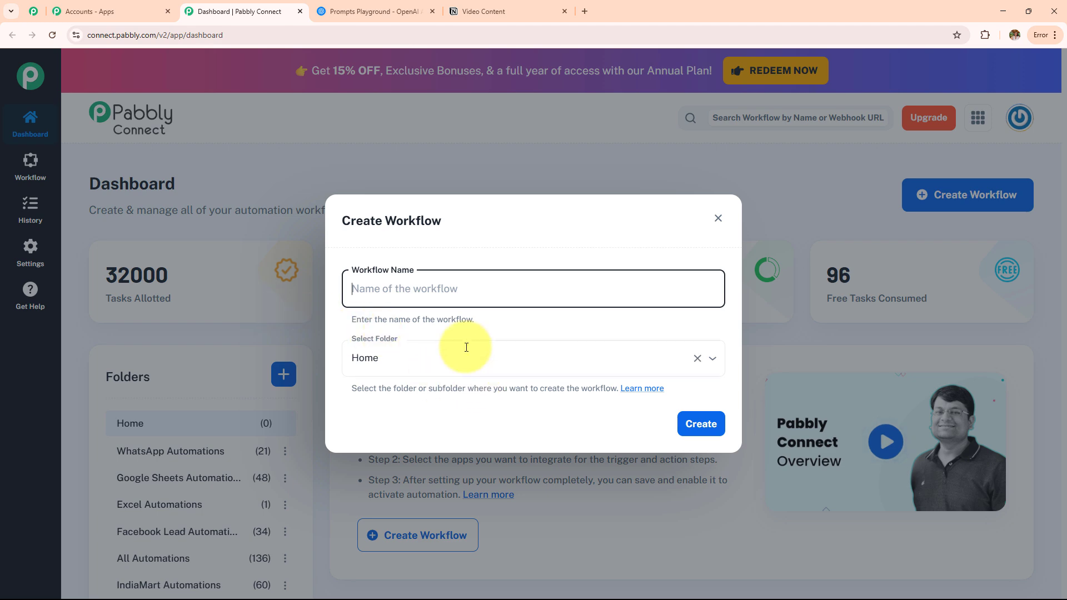
pyautogui.click(473, 364)
pyautogui.scroll(-5, 469, 283)
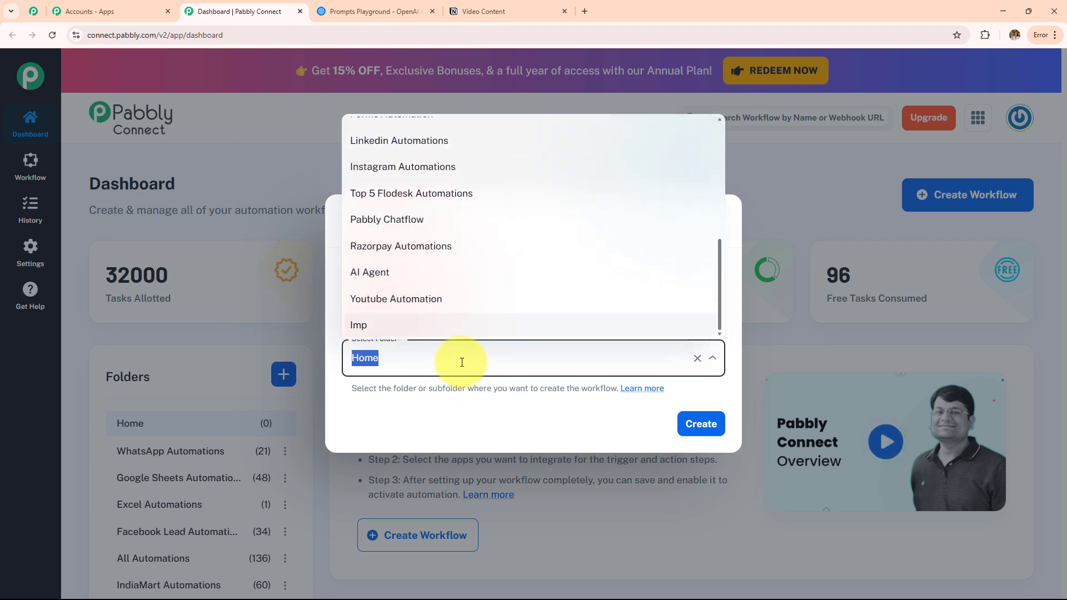
pyautogui.click(480, 403)
# Name it 'Automatically Create Video Content Using AI Agent', place it in AI Agent, and create it.
pyautogui.click(507, 290)
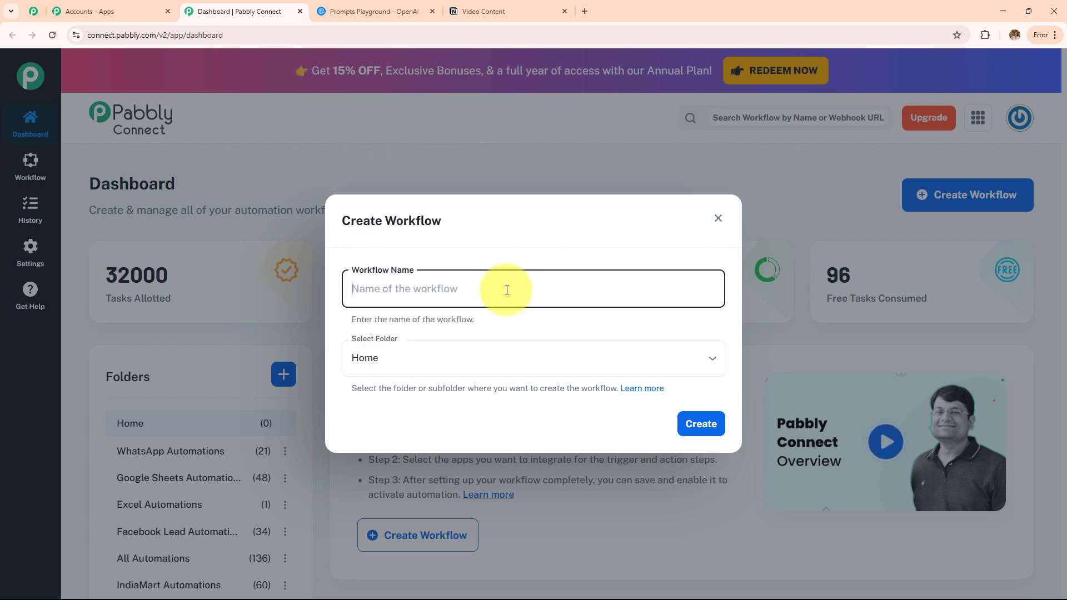
pyautogui.write('Automatically Create Video Content Using AI Agent')
pyautogui.hotkey('ctrl', 'a')
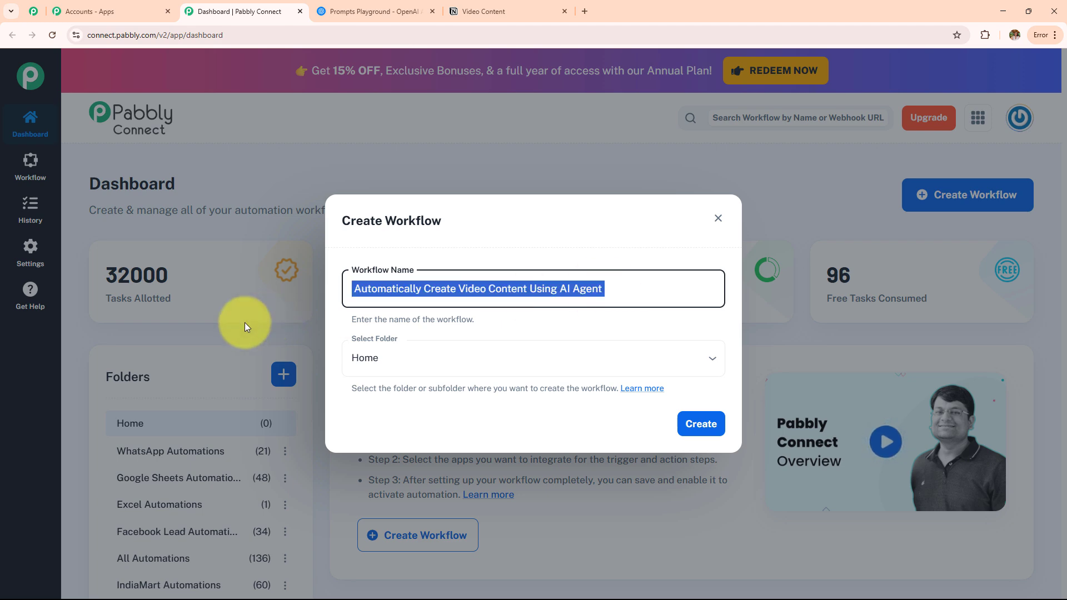
pyautogui.click(463, 355)
pyautogui.scroll(-5, 443, 279)
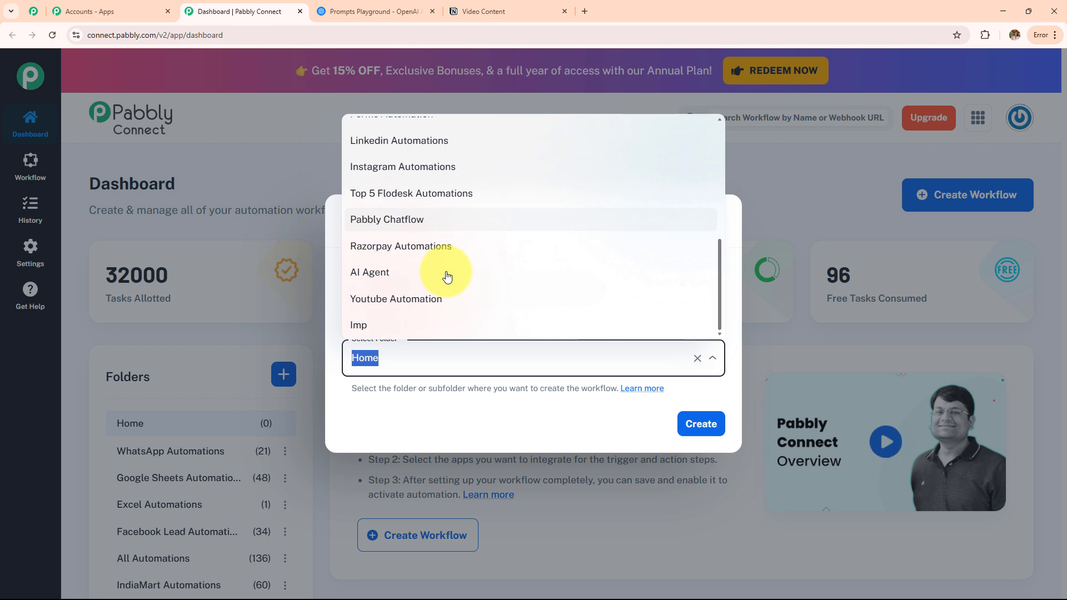
pyautogui.scroll(5, 439, 281)
pyautogui.scroll(-4, 439, 282)
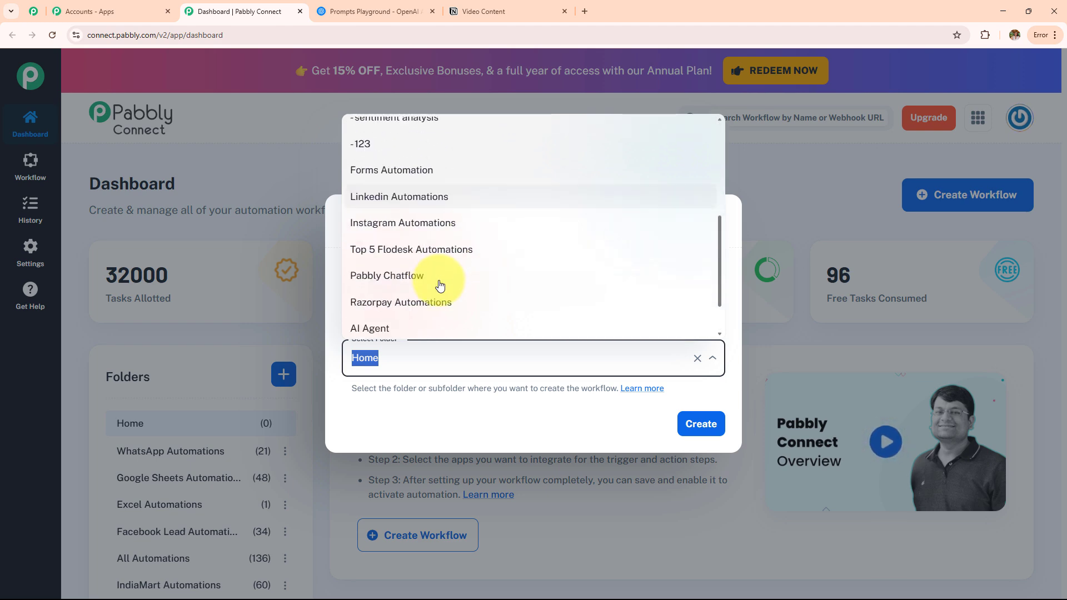
pyautogui.scroll(-2, 440, 285)
pyautogui.click(437, 278)
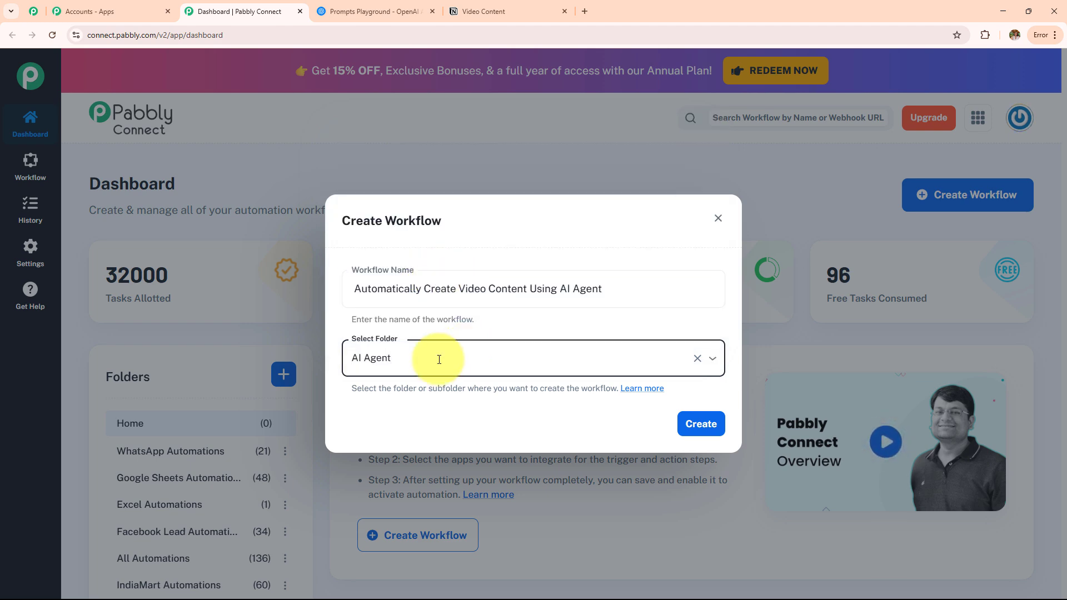
pyautogui.click(696, 425)
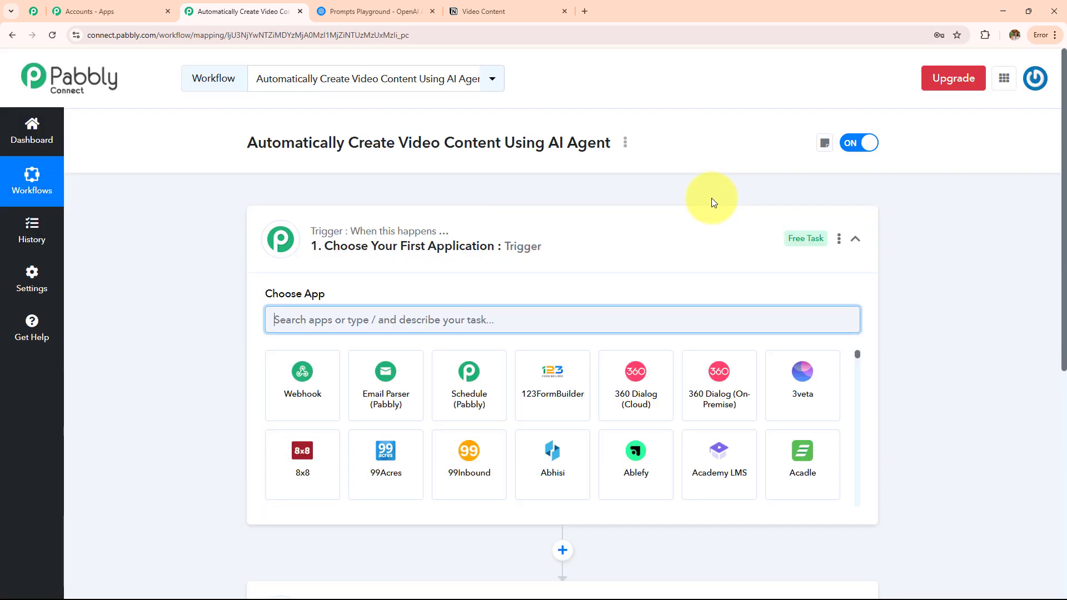
# Collapse the Trigger step's Choose App panel.
pyautogui.click(534, 265)
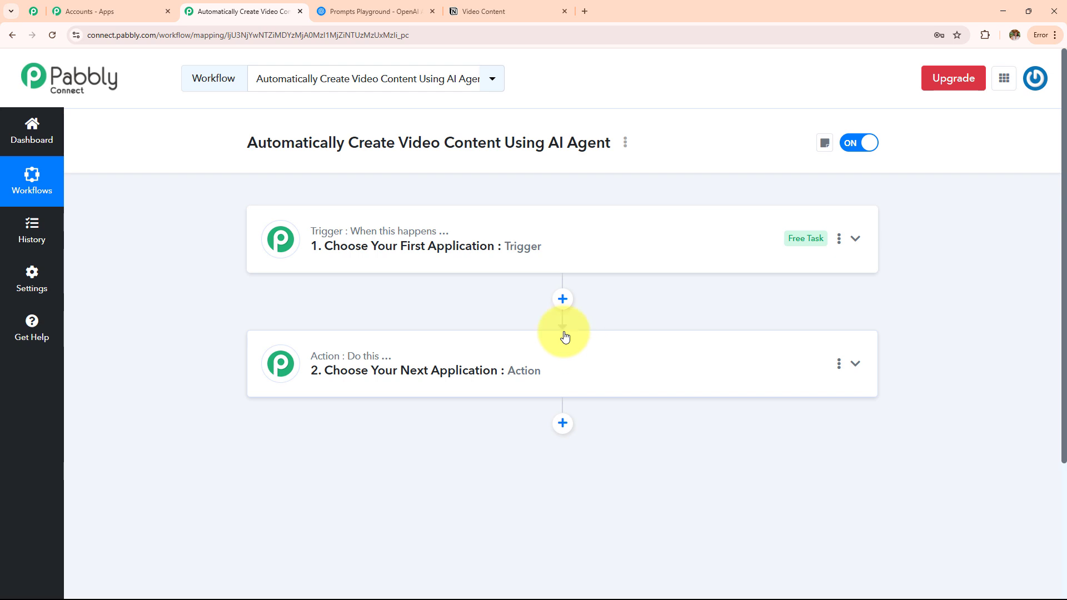
# Compare the Notion Video Content database with the workflow editor.
pyautogui.click(508, 10)
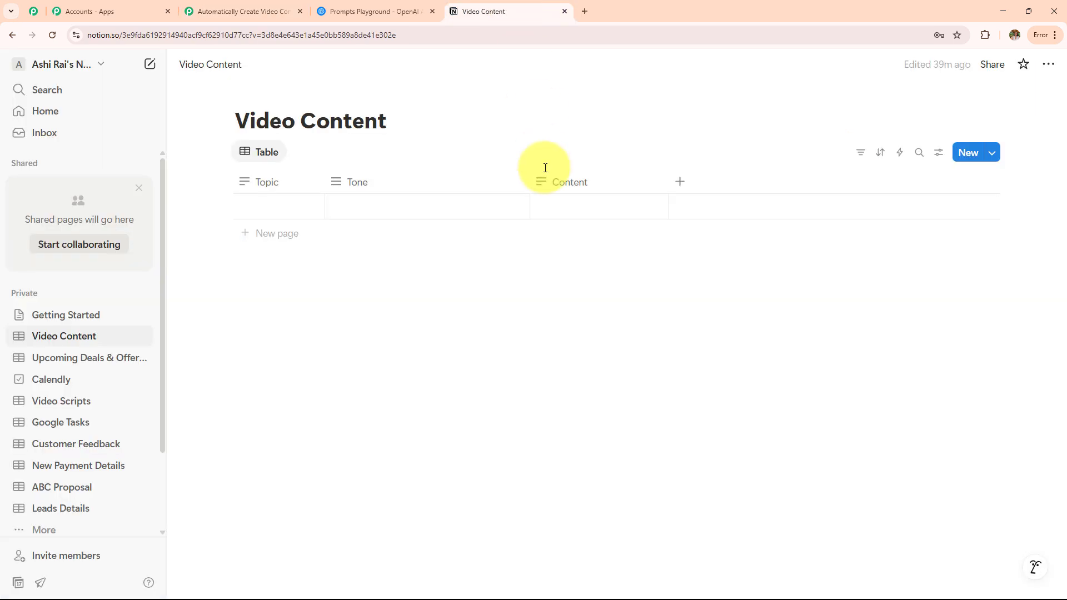
pyautogui.click(249, 10)
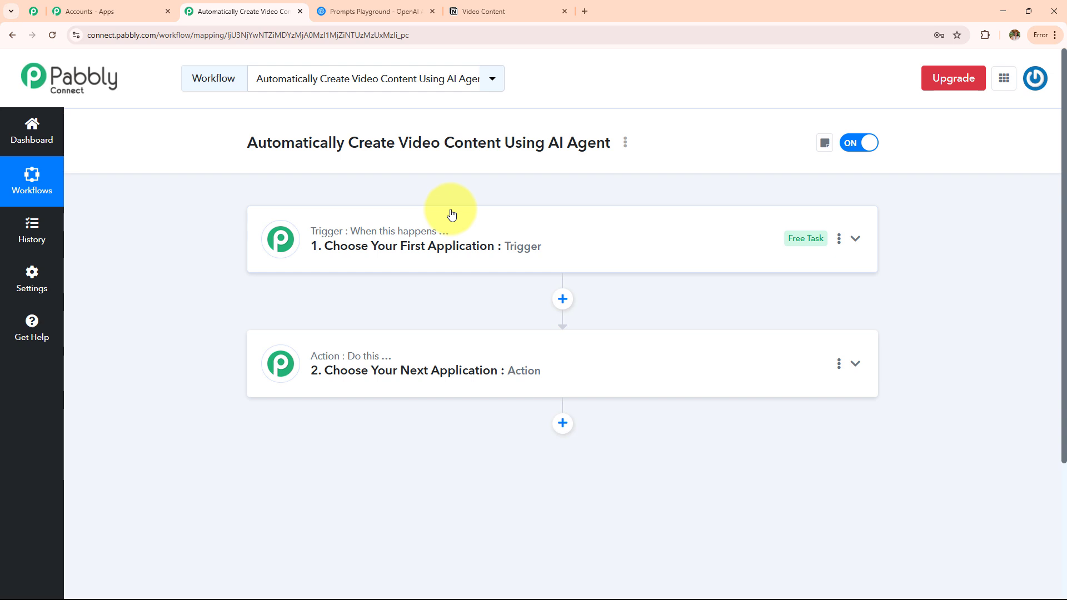
pyautogui.click(486, 9)
pyautogui.click(261, 10)
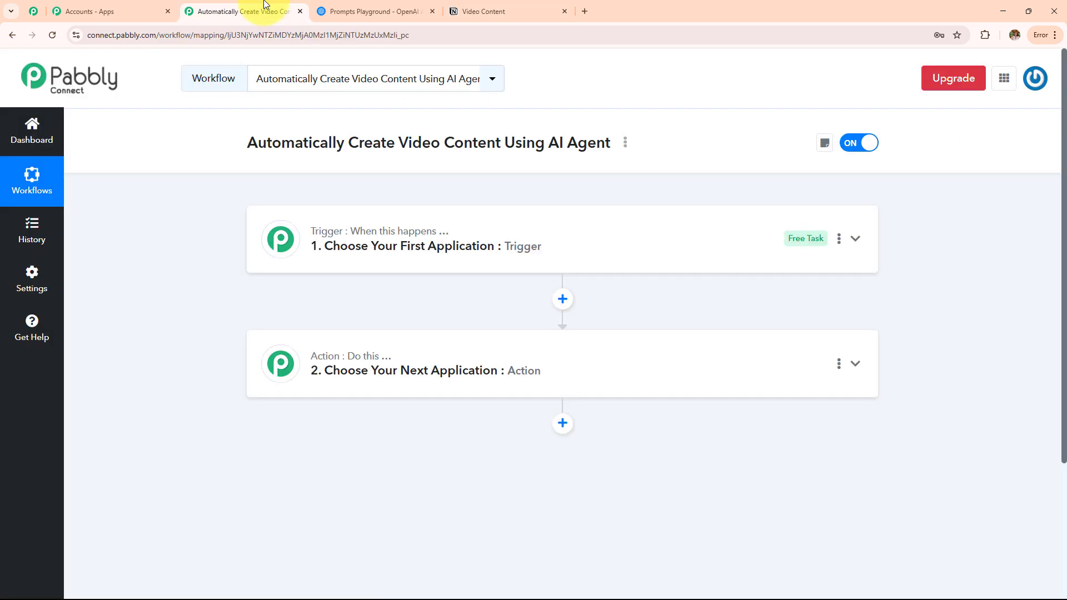
pyautogui.click(498, 14)
pyautogui.click(259, 13)
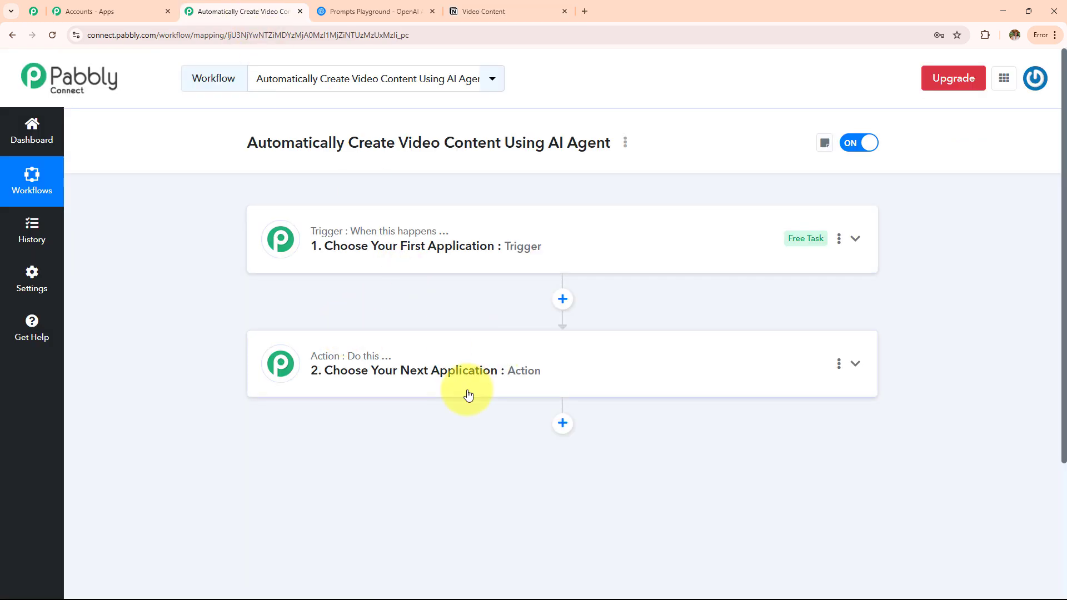
# Set the trigger to Notion's New Database Item event and begin connecting an account.
pyautogui.click(477, 257)
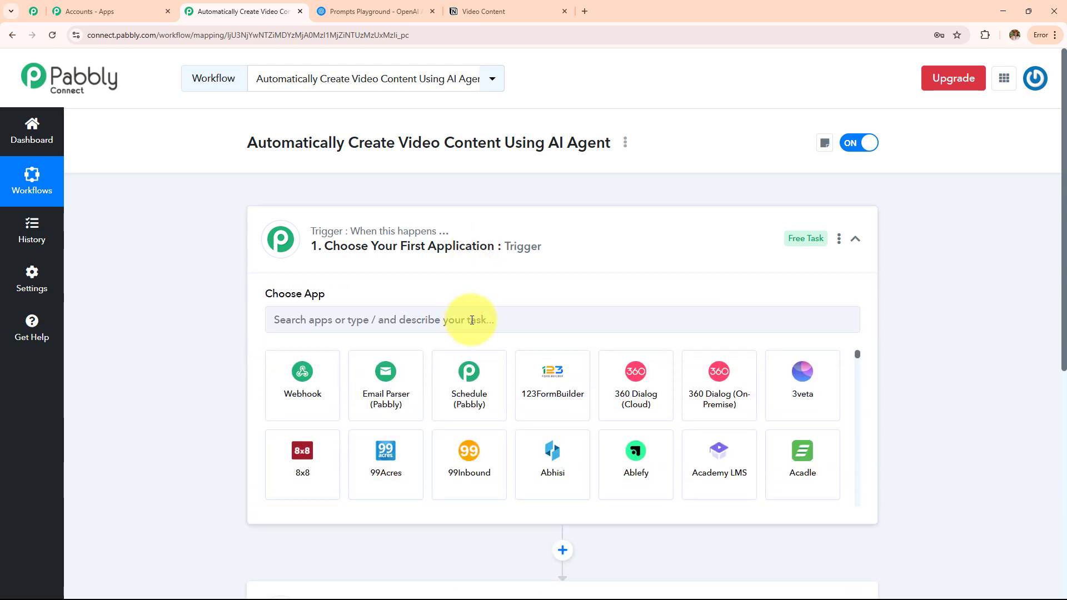
pyautogui.click(471, 320)
pyautogui.write('Notio')
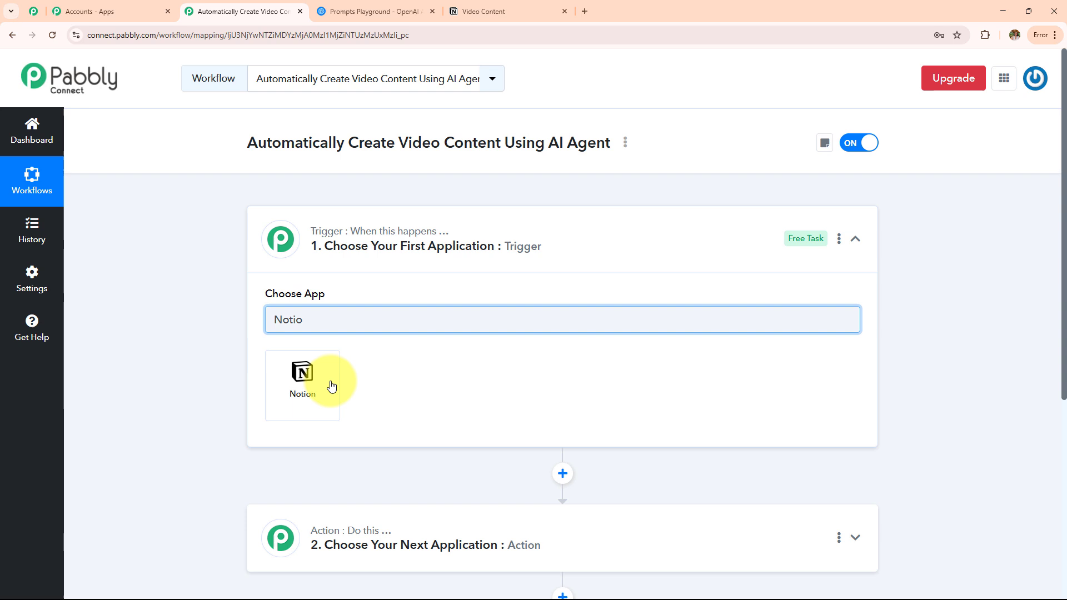
pyautogui.click(332, 386)
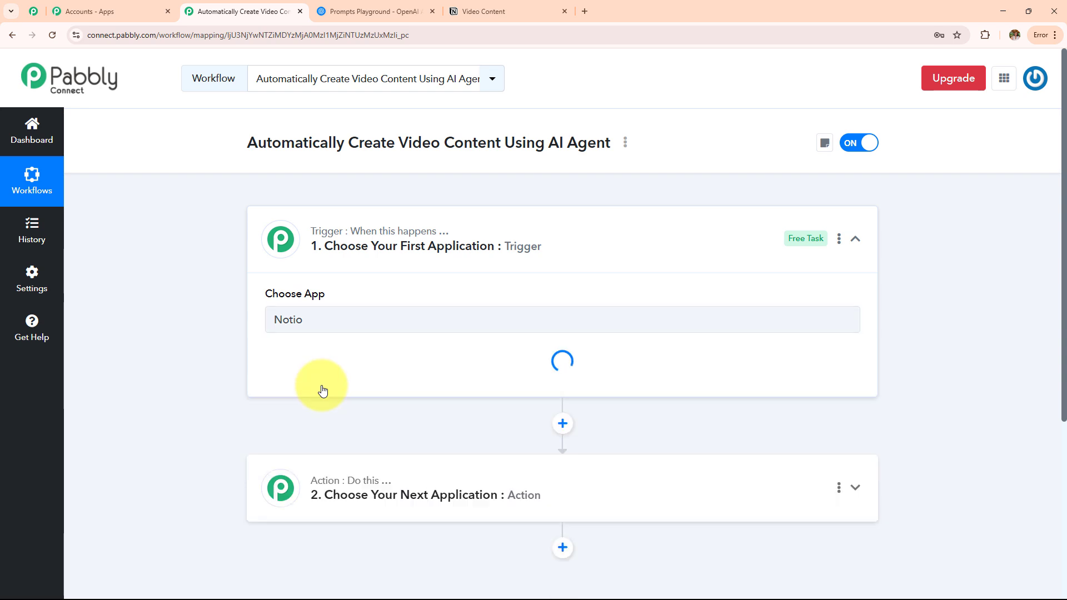
pyautogui.click(323, 389)
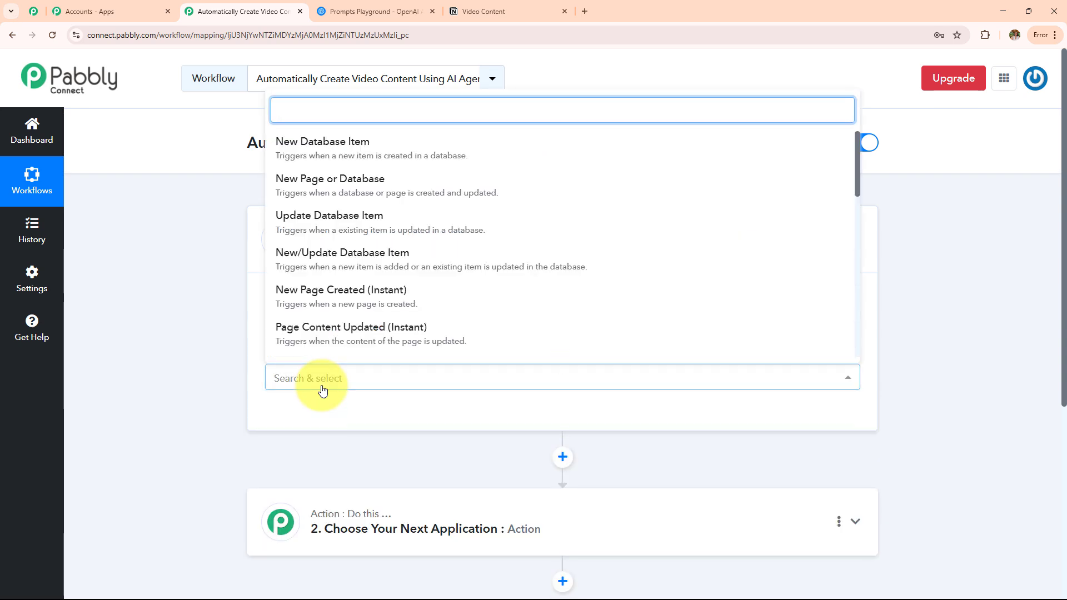
pyautogui.click(295, 142)
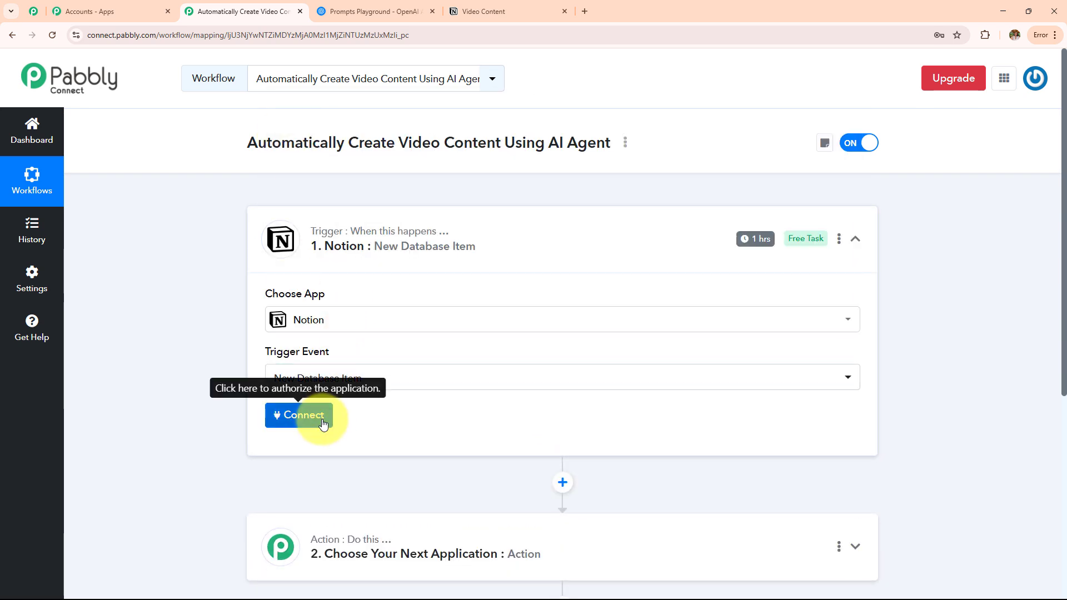
pyautogui.click(323, 422)
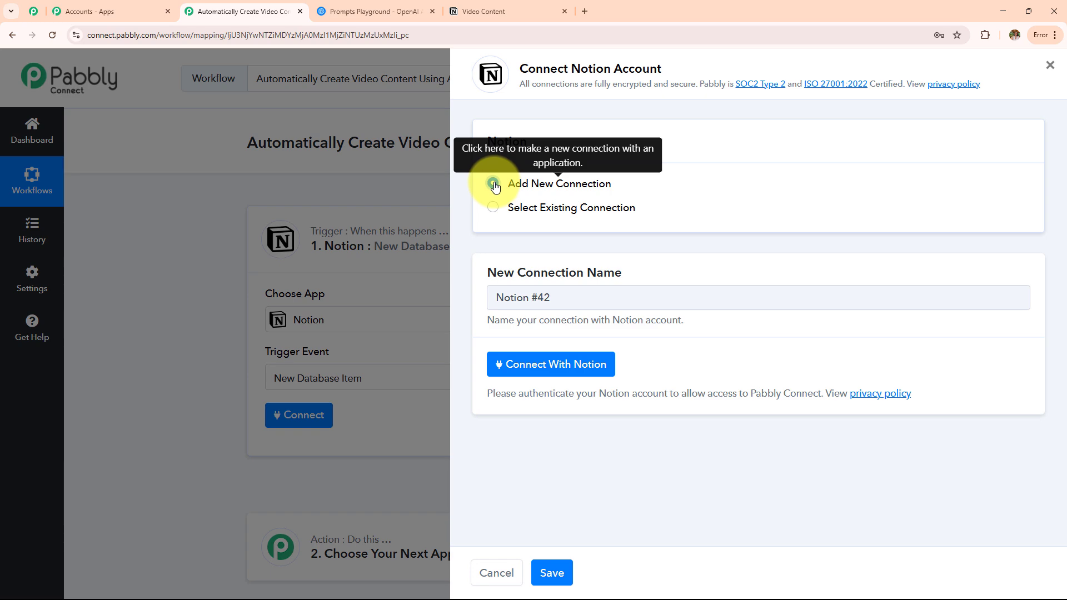
# Authorize Notion with access to the private Video Content and Video Scripts pages.
pyautogui.click(540, 372)
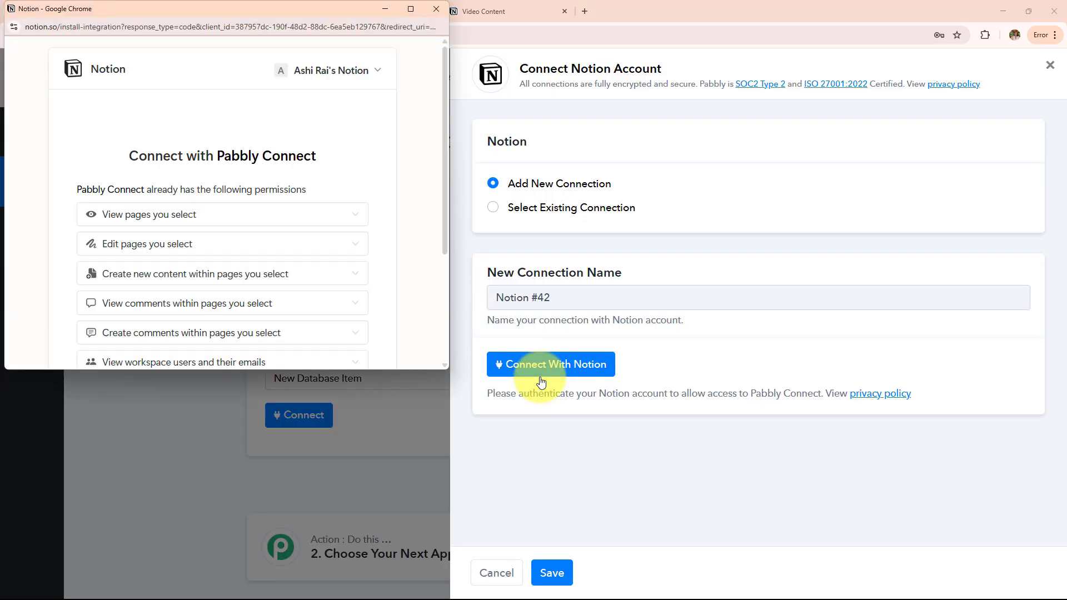
pyautogui.scroll(-3, 240, 264)
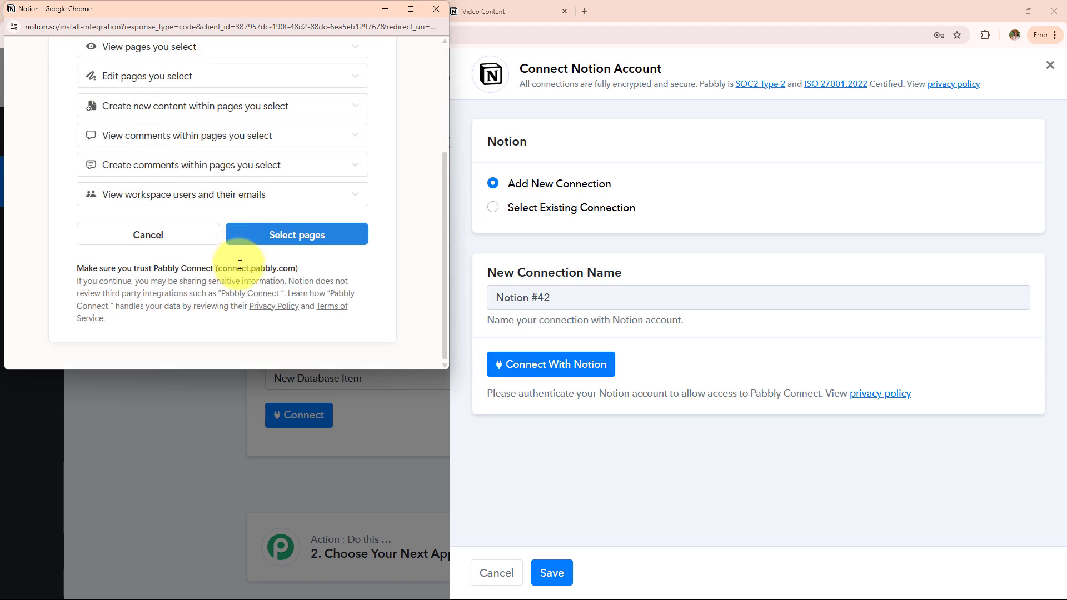
pyautogui.click(271, 239)
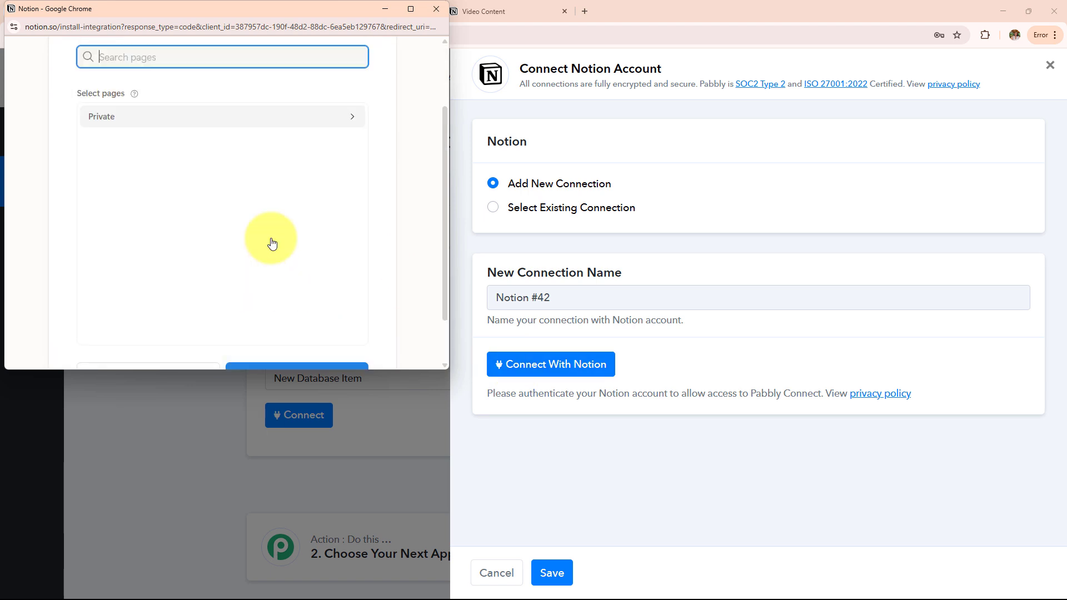
pyautogui.click(283, 123)
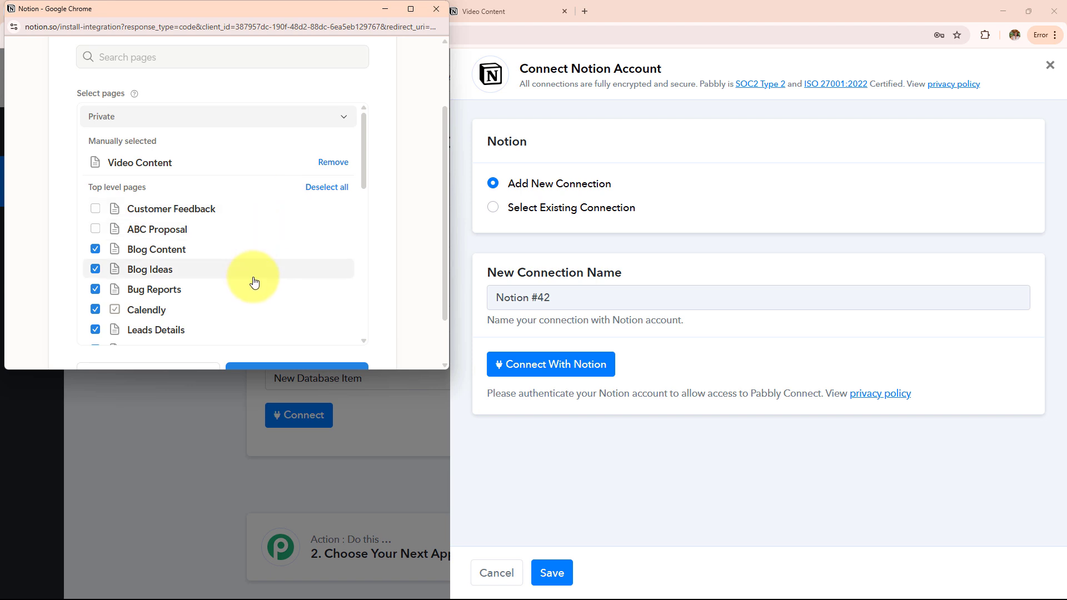
pyautogui.scroll(-10, 255, 282)
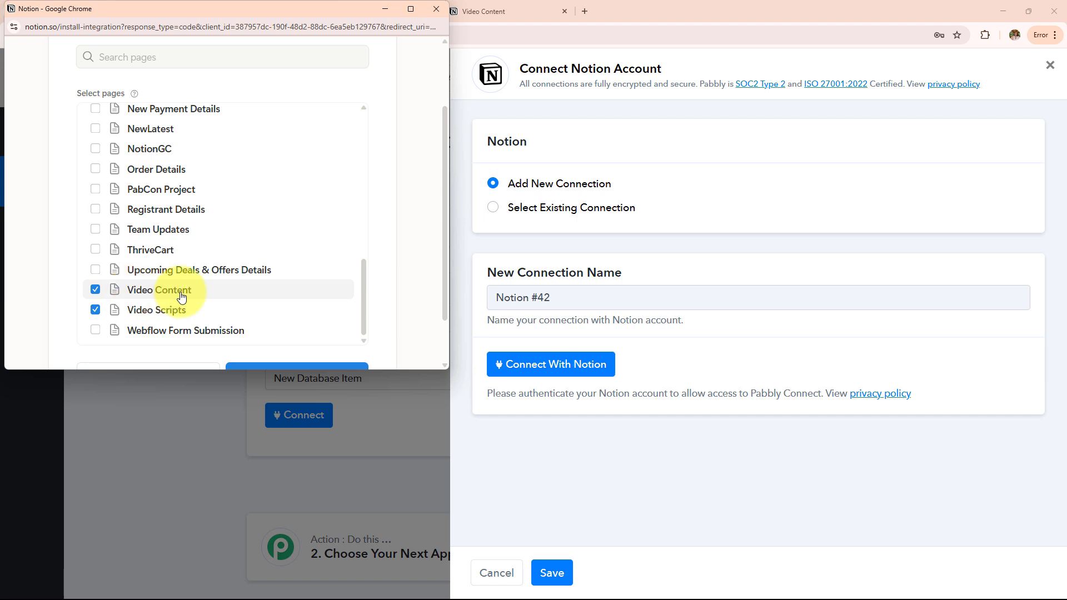
pyautogui.scroll(-1, 334, 252)
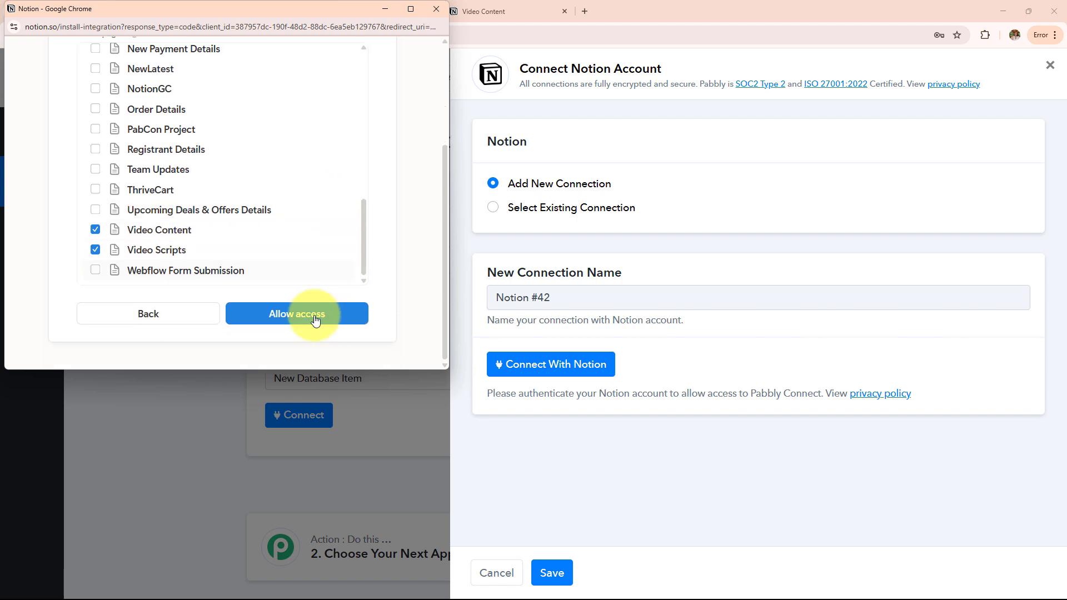
pyautogui.click(314, 320)
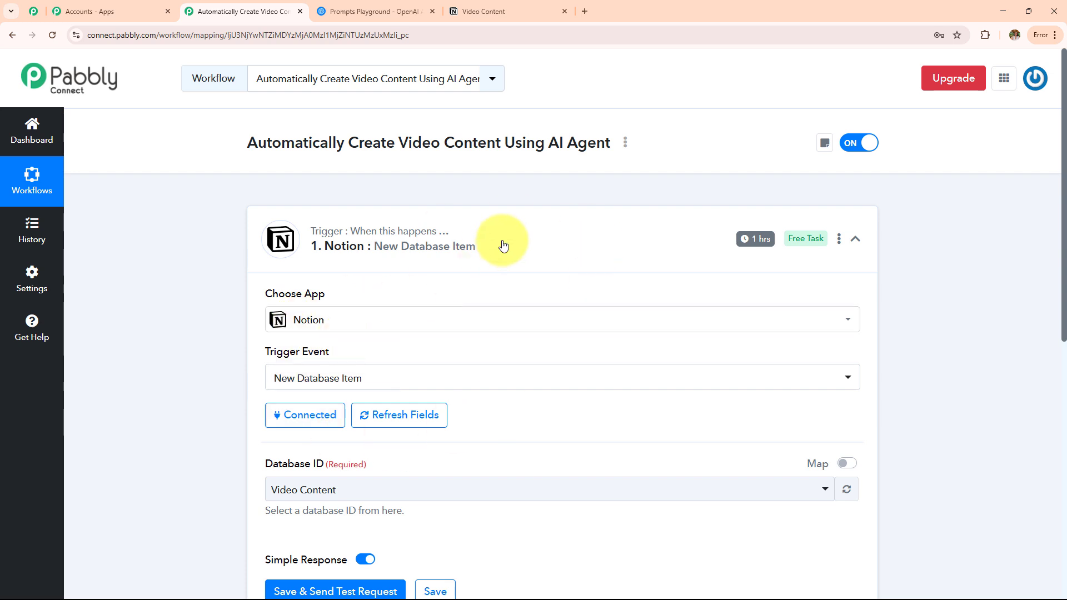
# Choose Video Content as the trigger's Database ID.
pyautogui.scroll(-2, 501, 244)
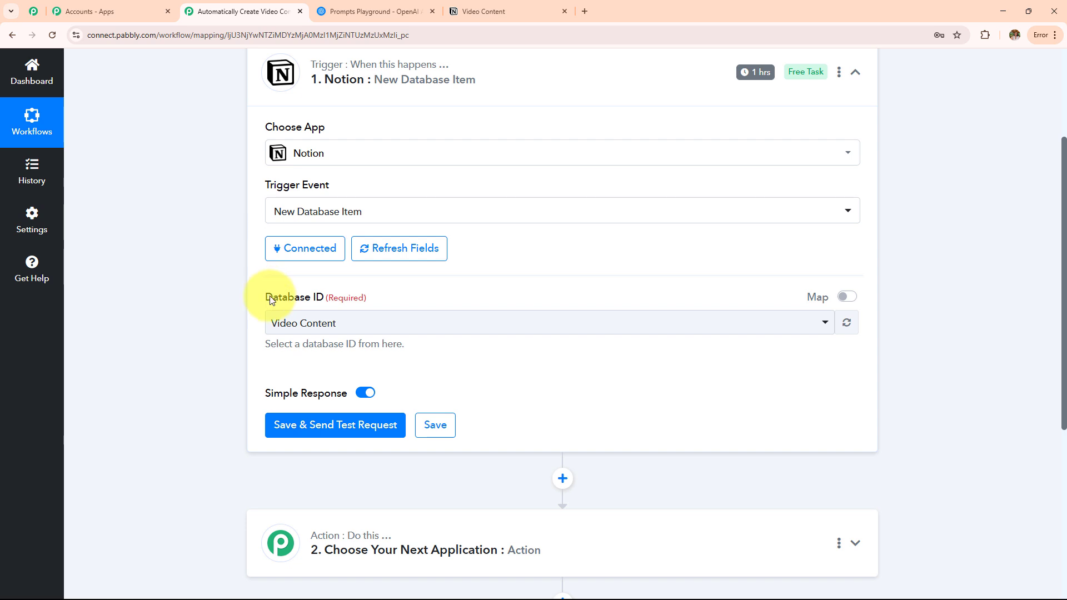
pyautogui.moveTo(272, 297); pyautogui.dragTo(436, 300)
pyautogui.click(506, 11)
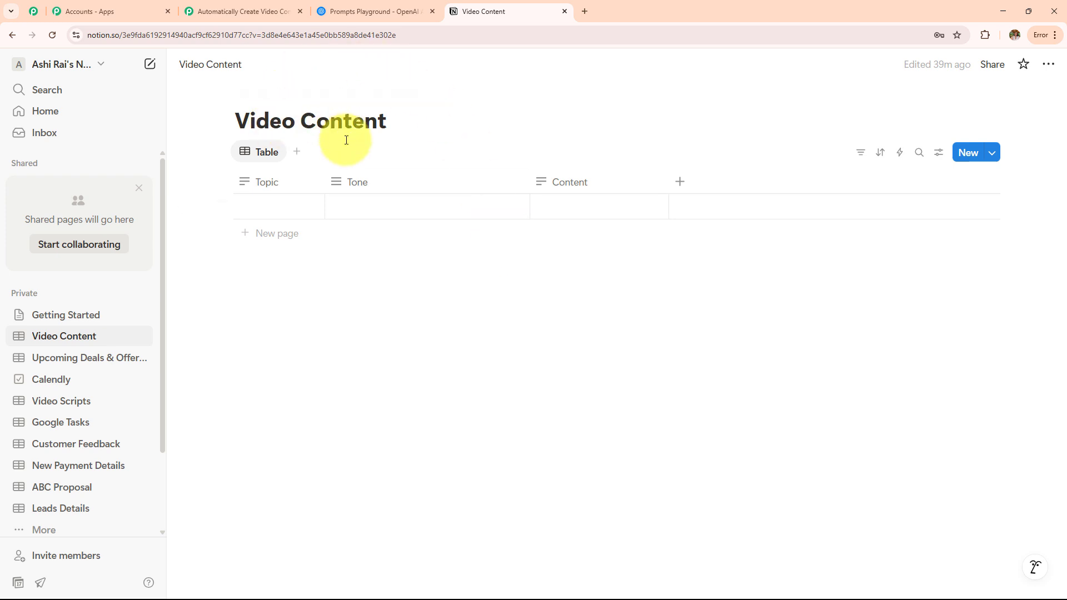
pyautogui.click(242, 15)
pyautogui.click(338, 323)
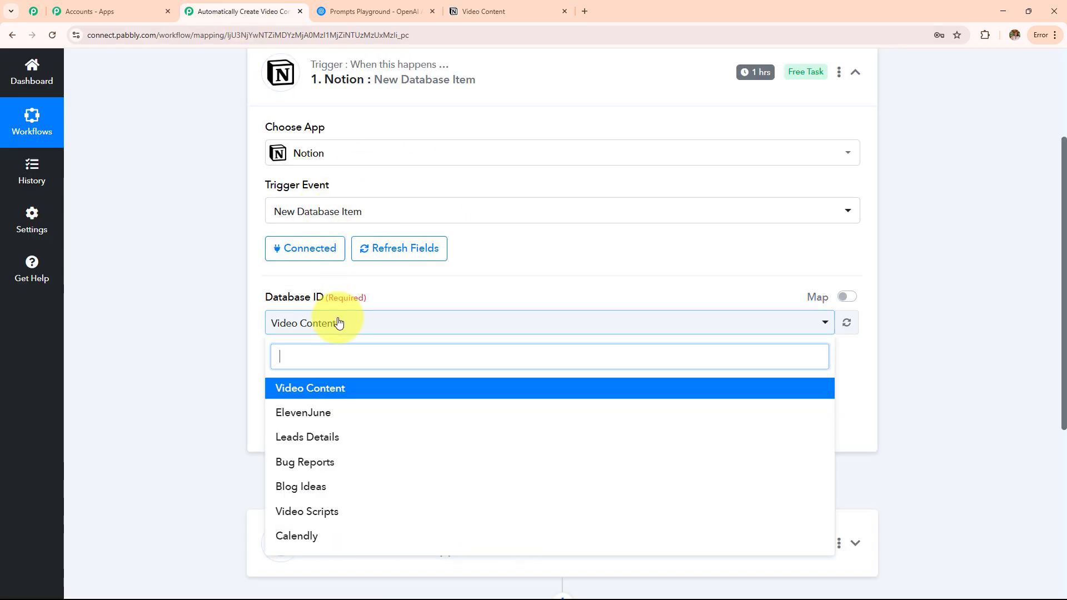
pyautogui.click(343, 390)
# Switch to the Notion Video Content table and select the first row's Topic cell.
pyautogui.moveTo(261, 300); pyautogui.dragTo(482, 302)
pyautogui.click(481, 12)
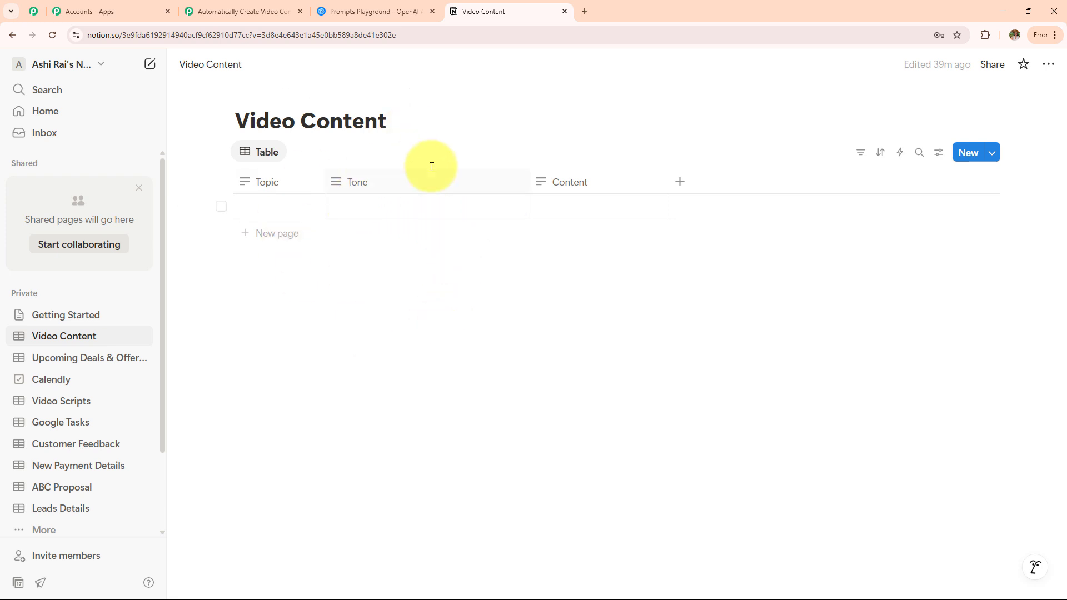
pyautogui.click(270, 19)
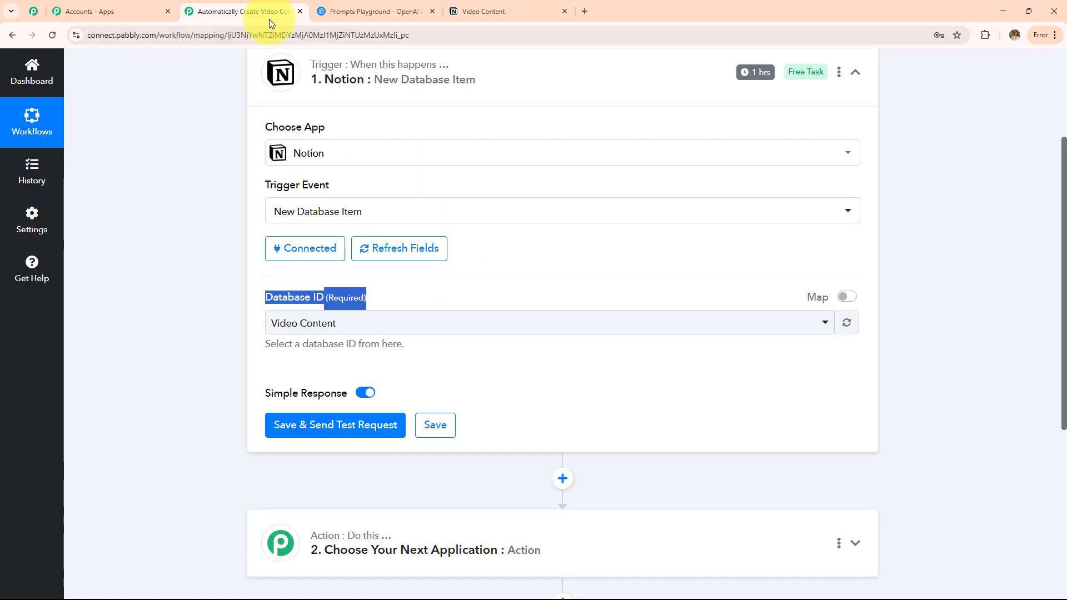
pyautogui.click(473, 8)
pyautogui.click(279, 211)
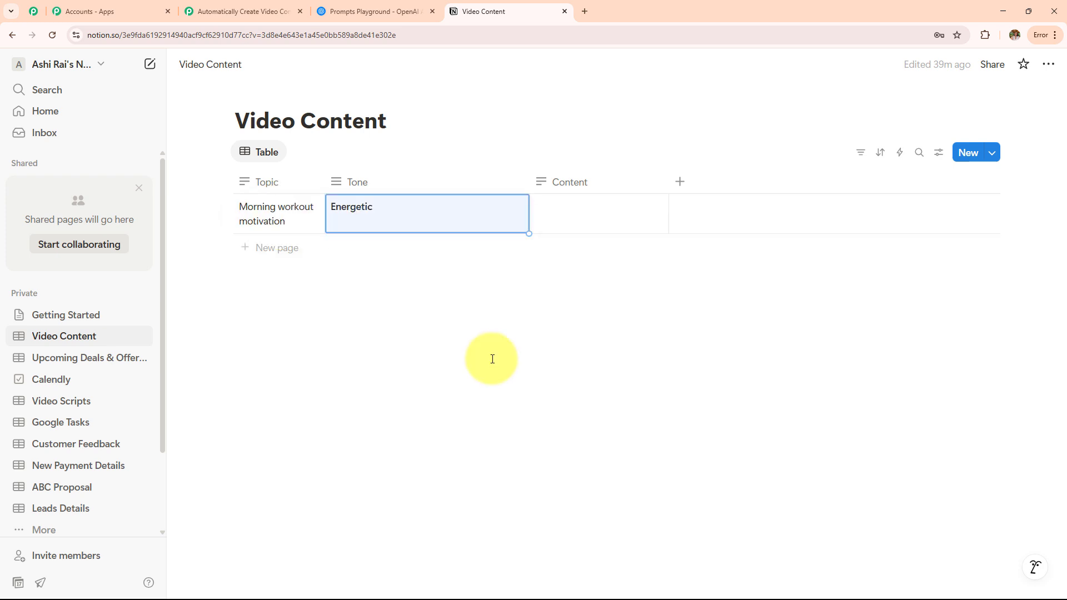
# Finish the 'Morning workout motivation' row with Tone 'Energetic', then send the Pabbly trigger test request.
pyautogui.click(493, 359)
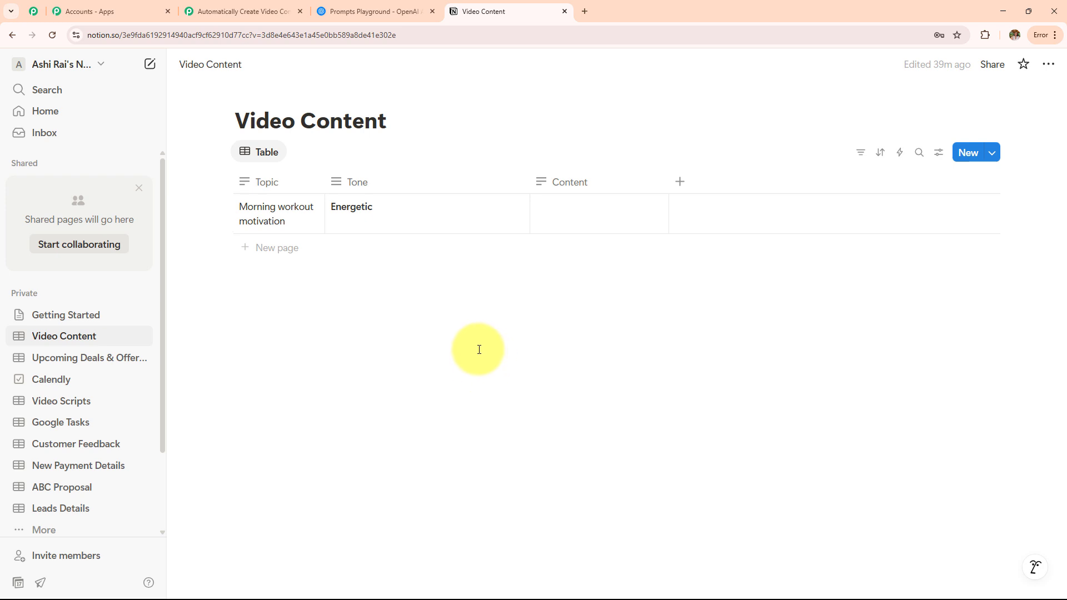
pyautogui.click(231, 10)
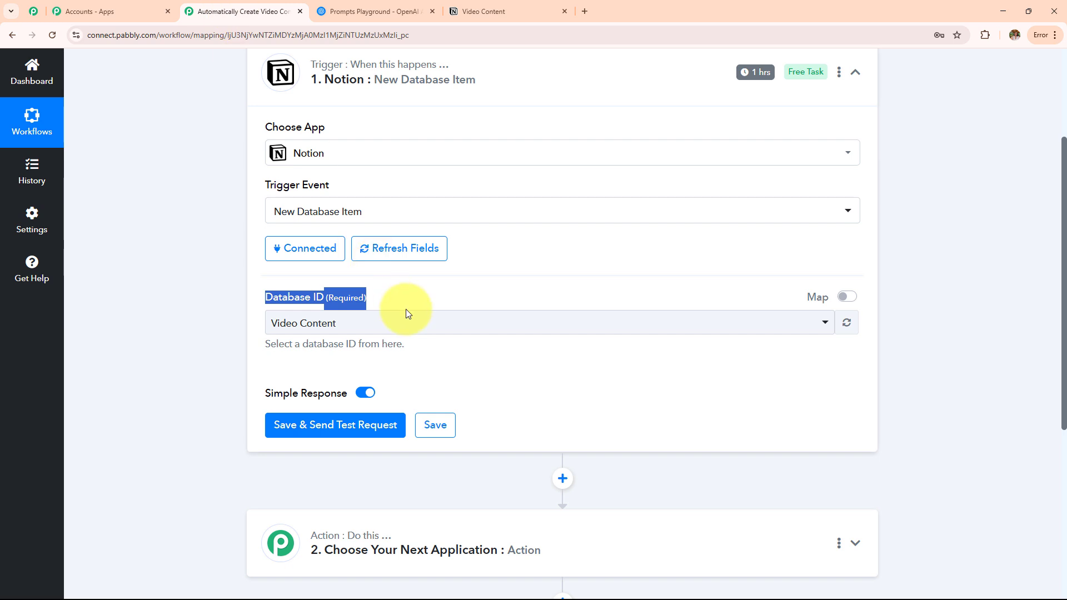
pyautogui.scroll(-3, 411, 340)
pyautogui.click(357, 264)
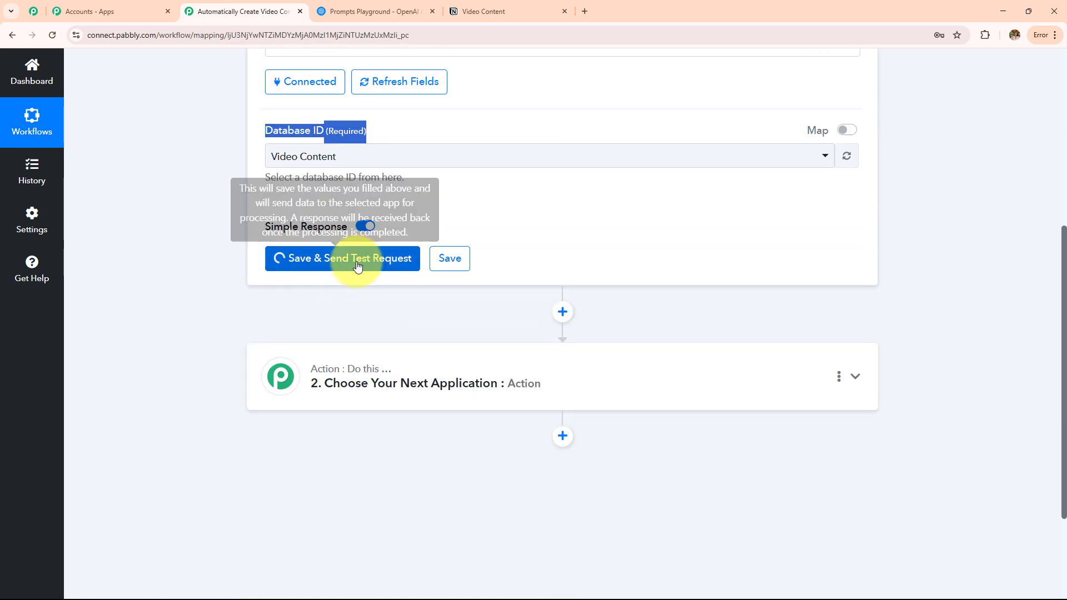
pyautogui.click(511, 10)
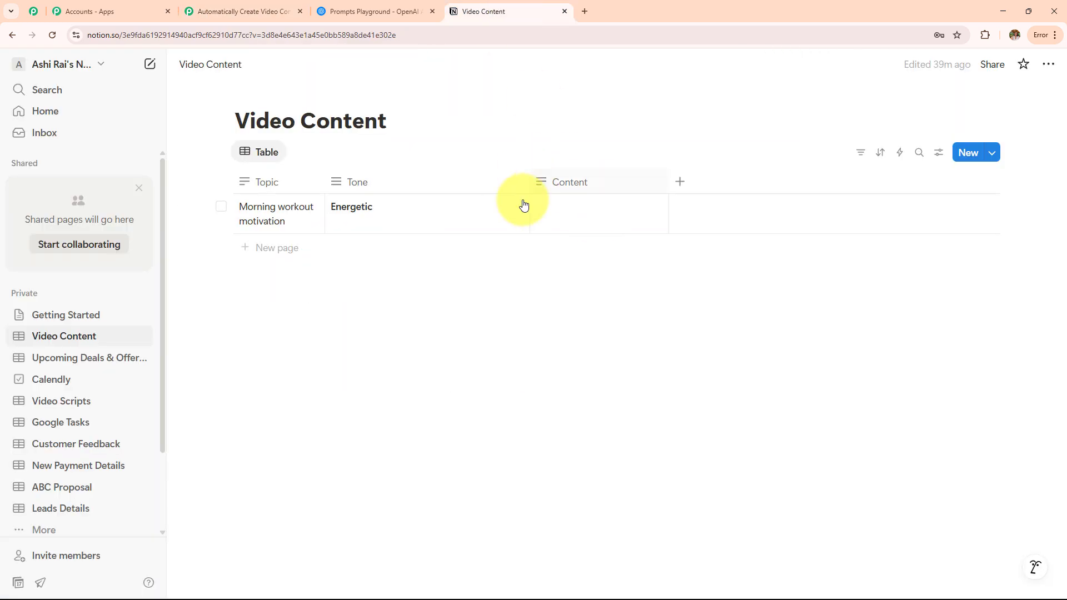
pyautogui.click(261, 10)
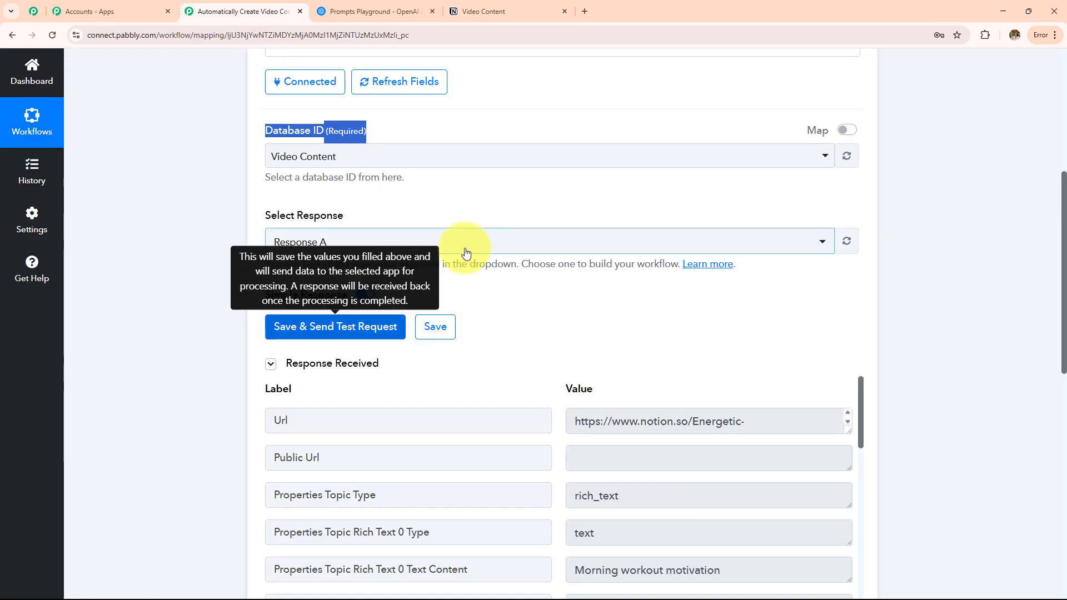
pyautogui.scroll(-3, 478, 222)
pyautogui.click(495, 11)
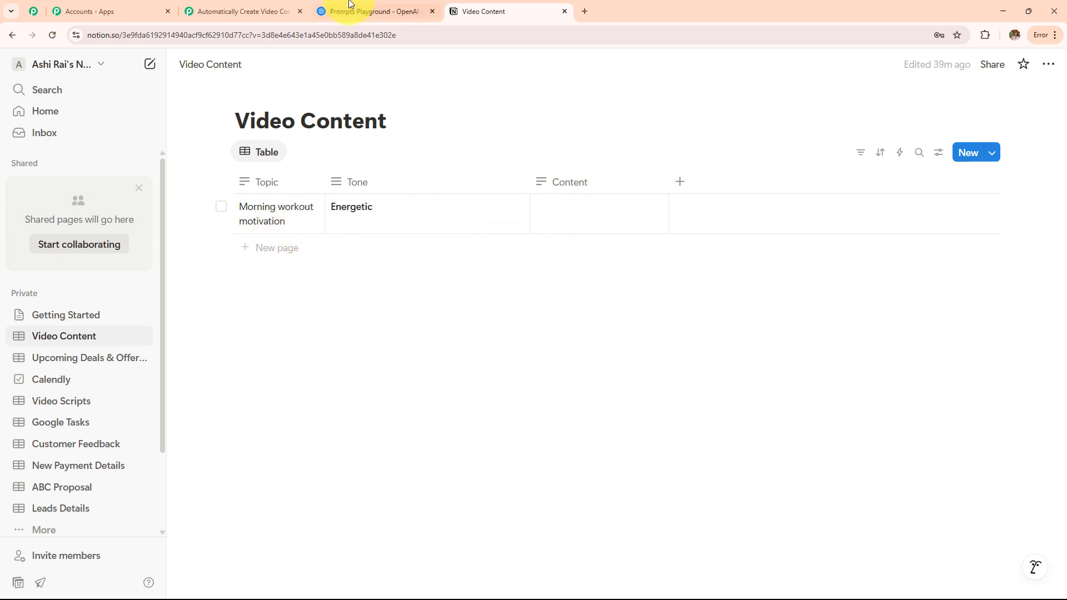
pyautogui.click(244, 11)
pyautogui.scroll(-4, 481, 305)
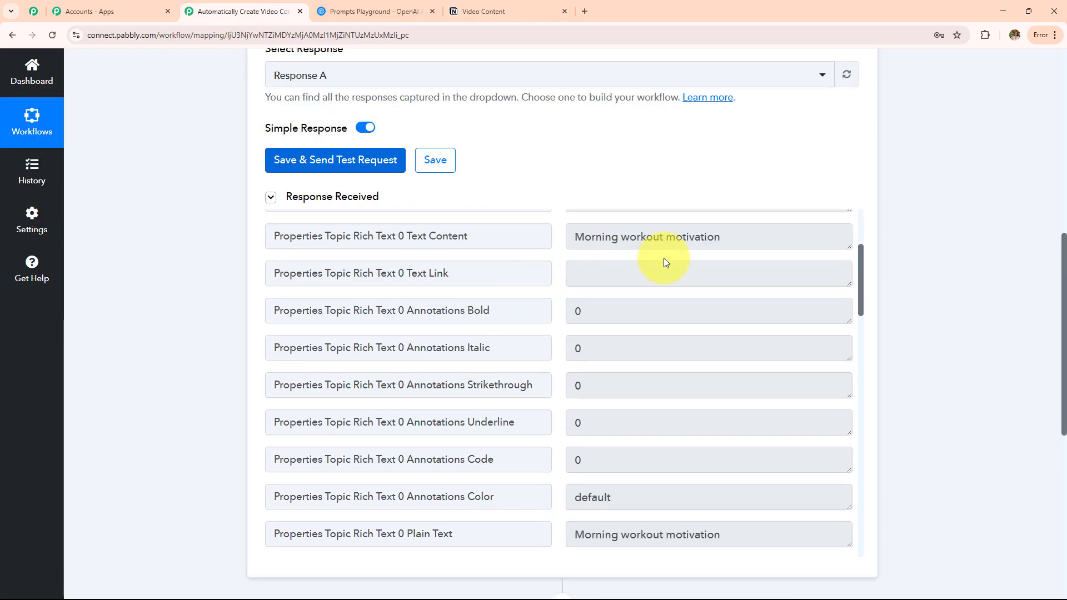
pyautogui.tripleClick(714, 237)
pyautogui.scroll(-1, 978, 239)
pyautogui.scroll(-3, 970, 242)
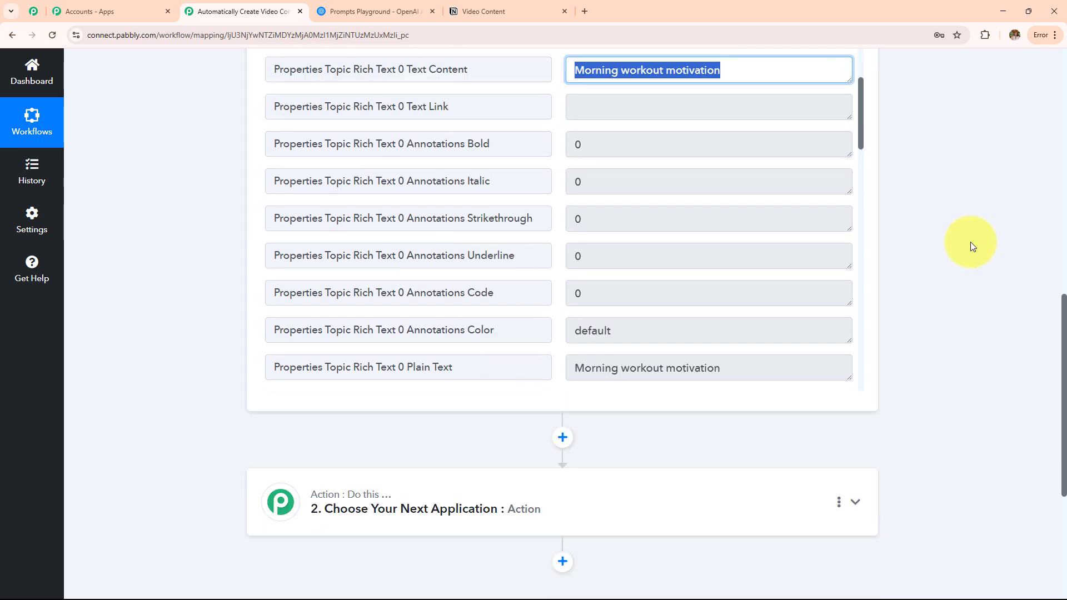
pyautogui.scroll(-6, 626, 261)
pyautogui.scroll(-5, 625, 266)
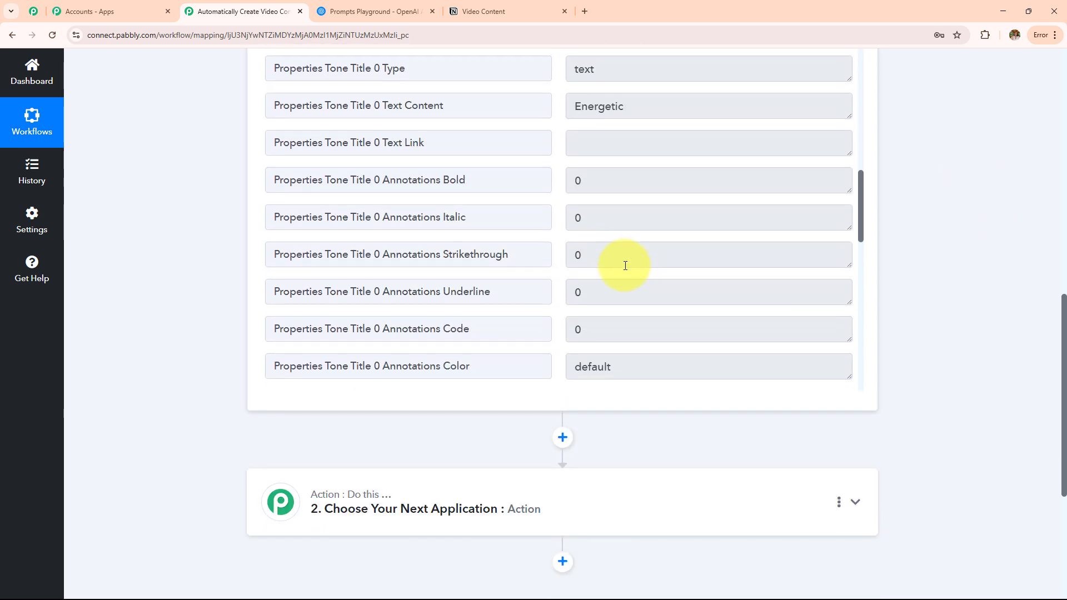
pyautogui.scroll(1, 639, 272)
pyautogui.tripleClick(646, 286)
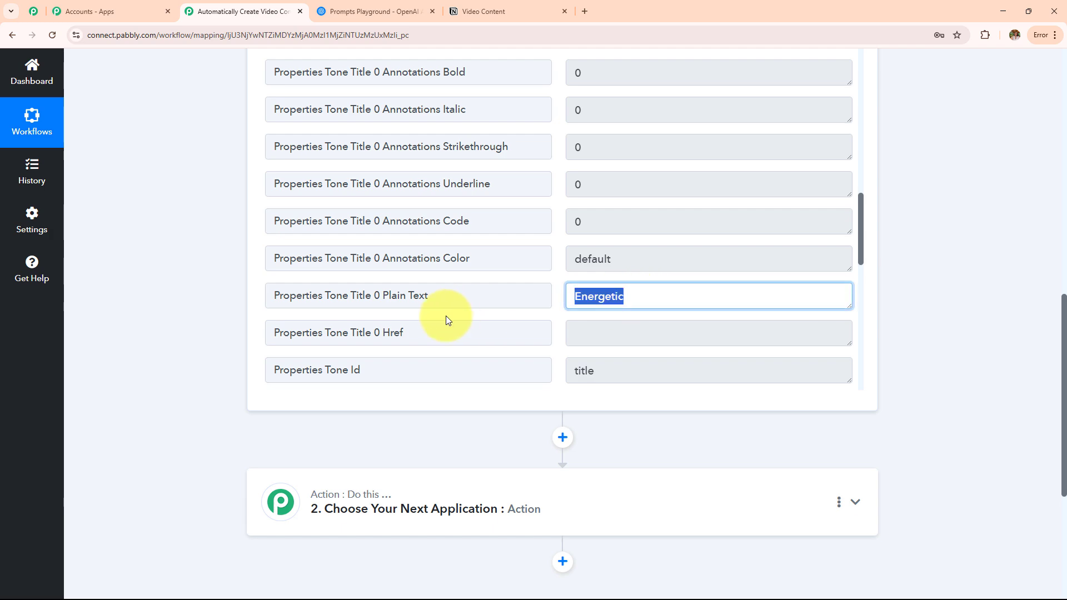
pyautogui.scroll(15, 164, 357)
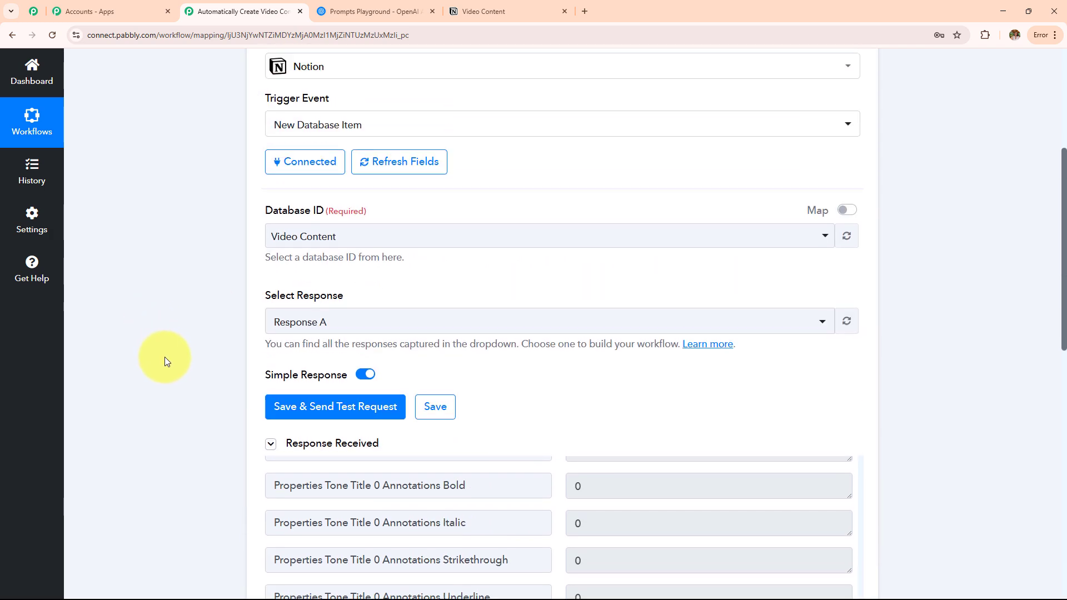
pyautogui.scroll(2, 164, 357)
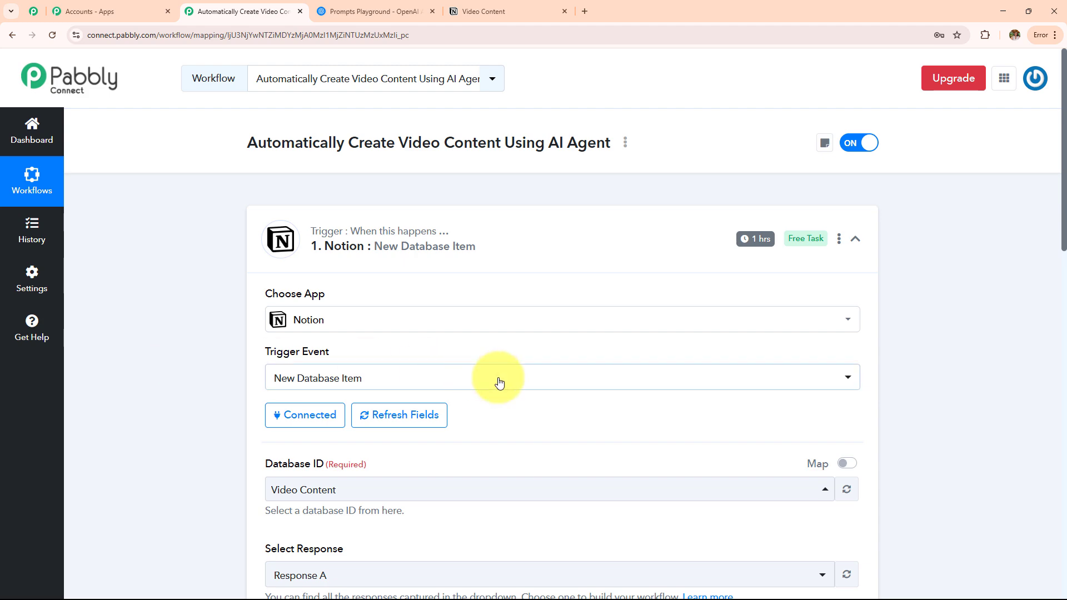
pyautogui.scroll(-12, 511, 394)
# Make step 2 an OpenAI action with the ChatGPT event, then open its account connection panel.
pyautogui.scroll(-2, 511, 398)
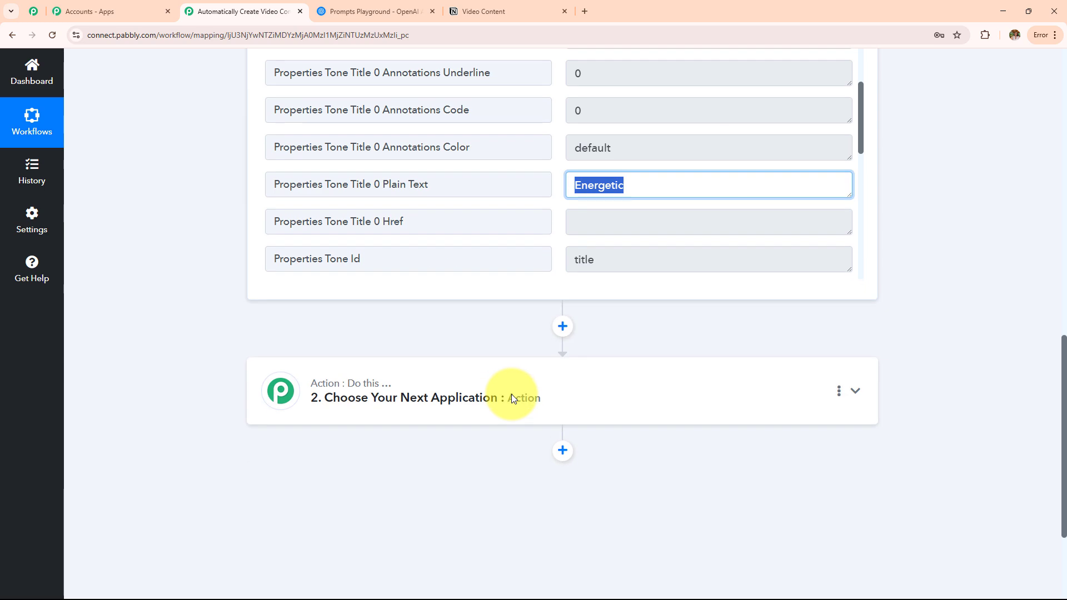
pyautogui.click(511, 397)
pyautogui.click(521, 295)
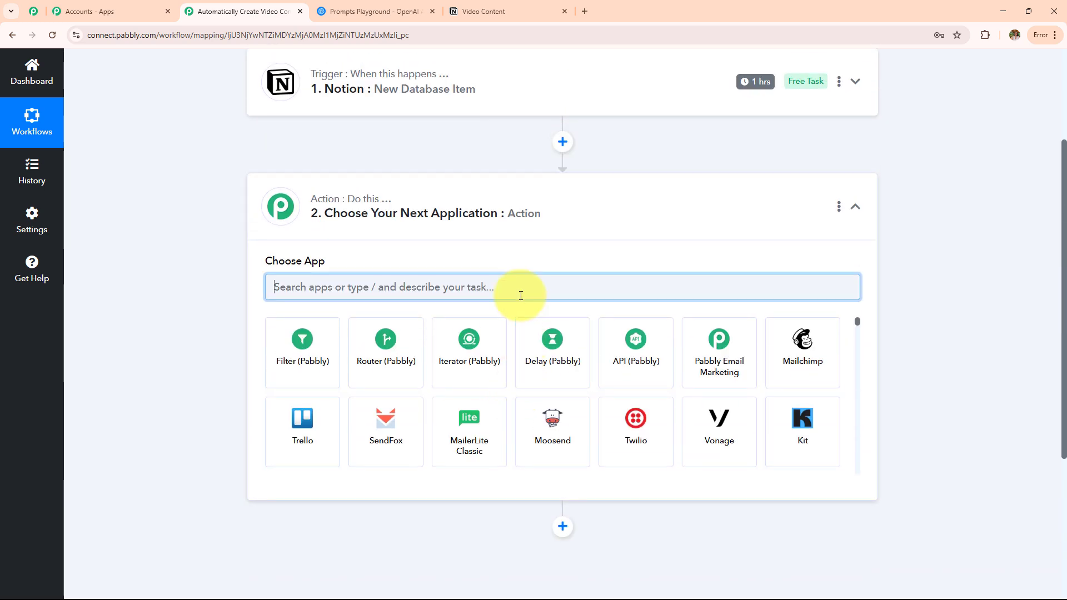
pyautogui.write('Open')
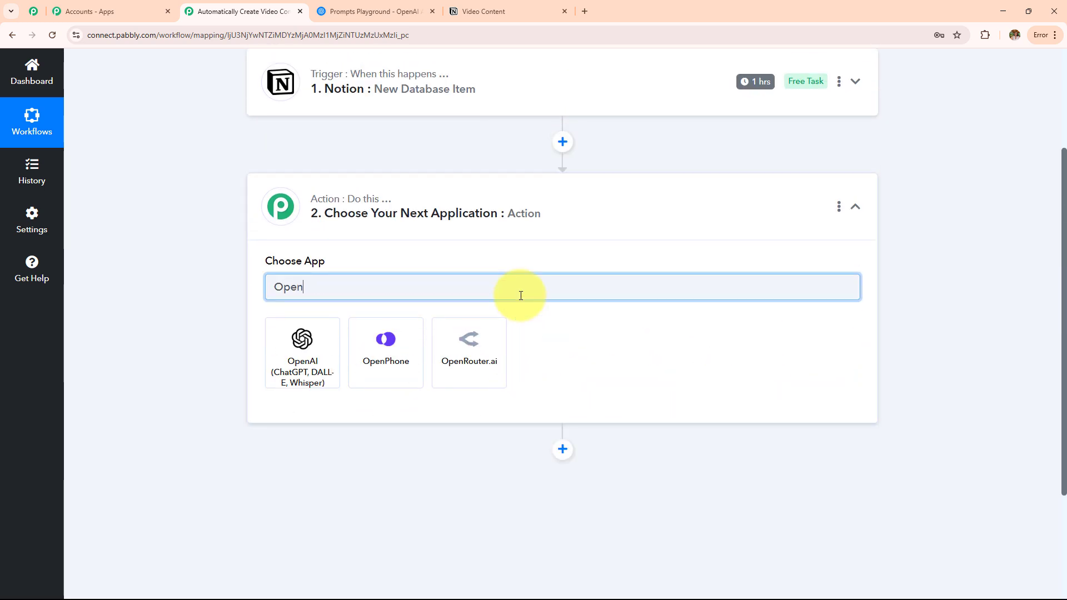
pyautogui.click(315, 387)
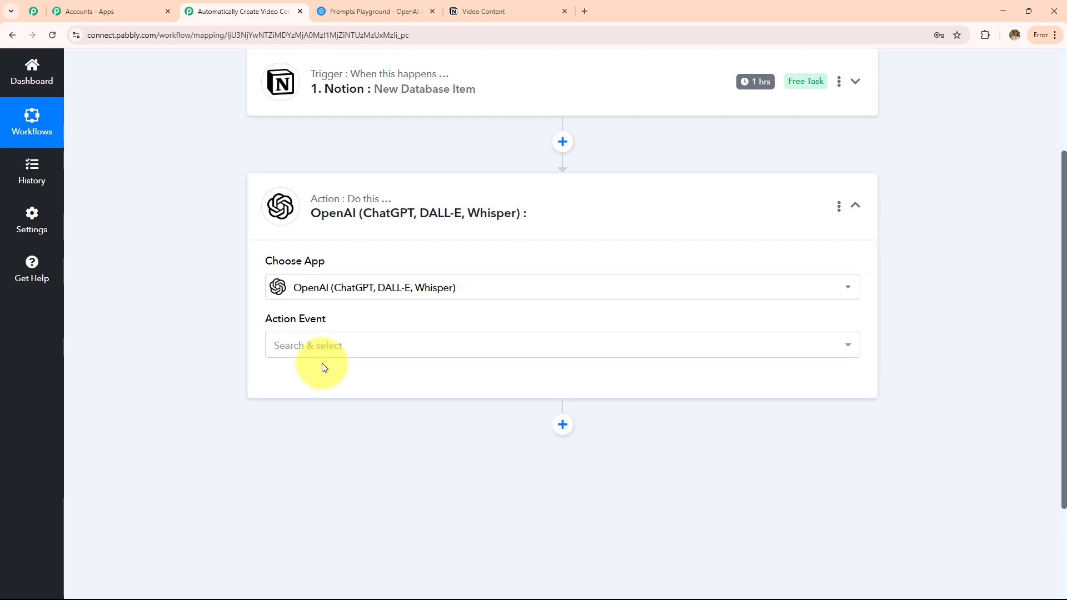
pyautogui.click(321, 350)
pyautogui.click(334, 155)
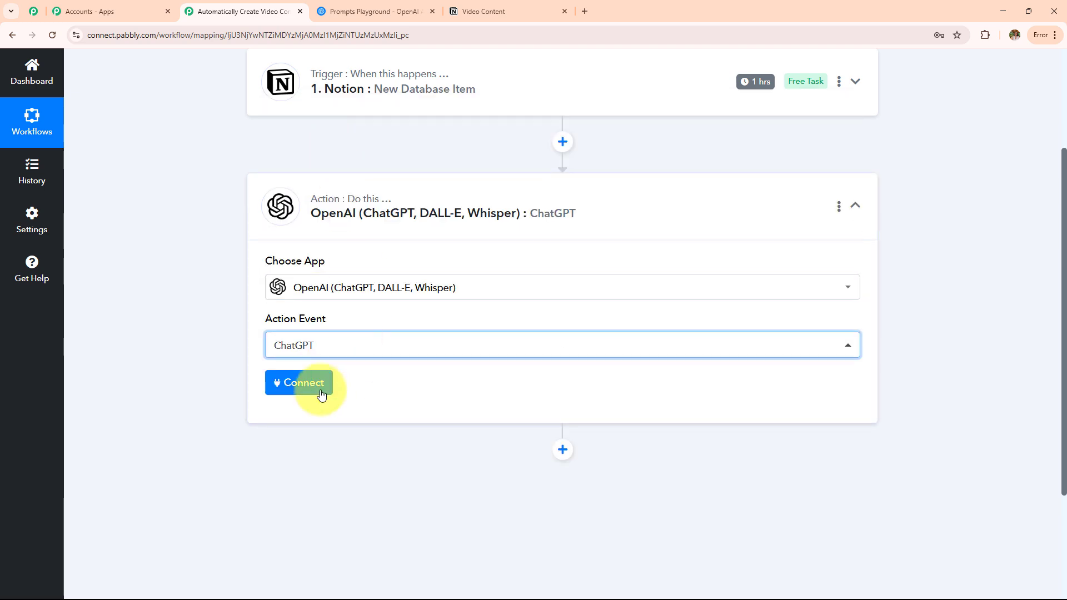
pyautogui.click(308, 394)
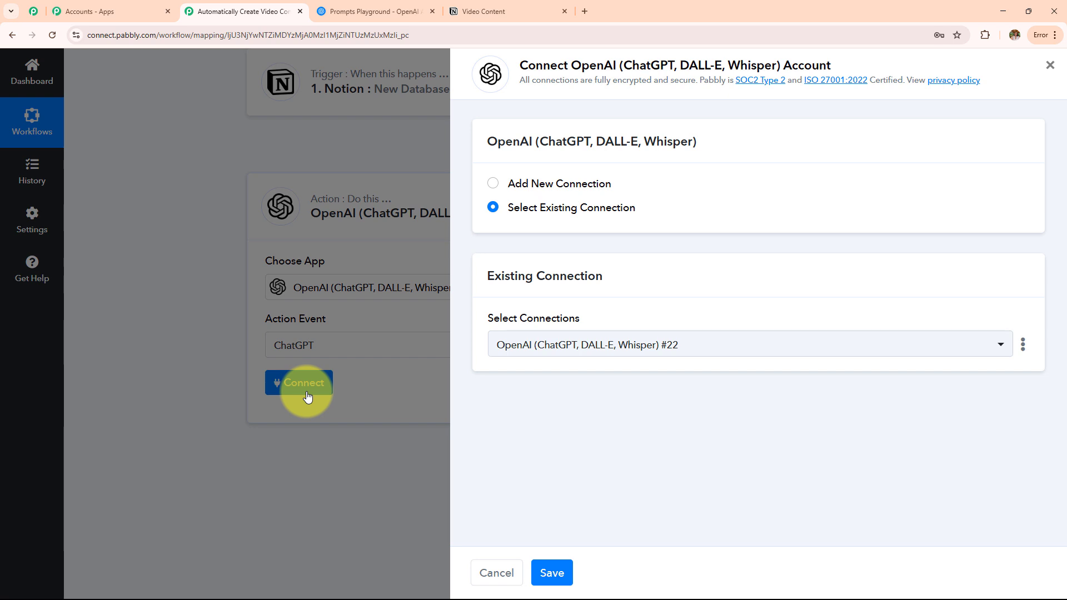
# Switch to adding a new OpenAI connection and open the OpenAI API Keys page from its help text.
pyautogui.click(498, 191)
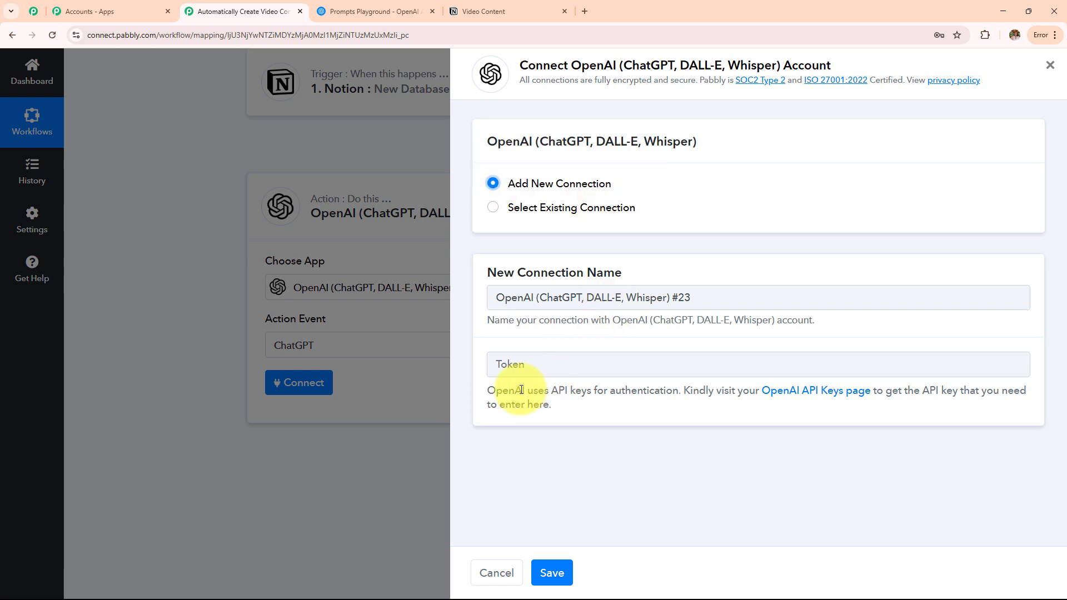
pyautogui.moveTo(486, 389); pyautogui.dragTo(607, 416)
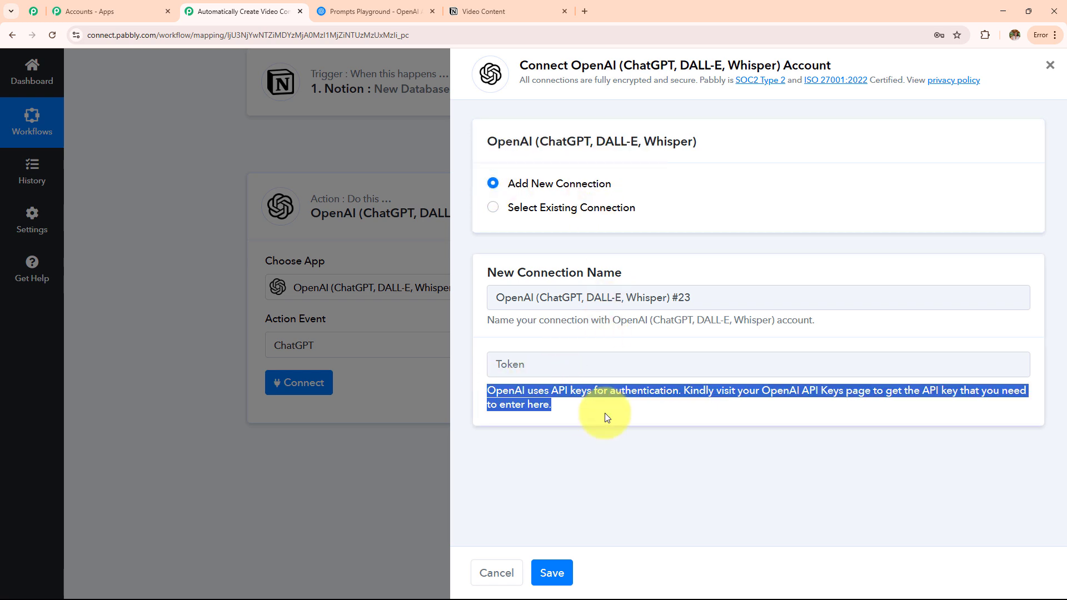
pyautogui.click(607, 417)
pyautogui.moveTo(482, 389); pyautogui.dragTo(565, 406)
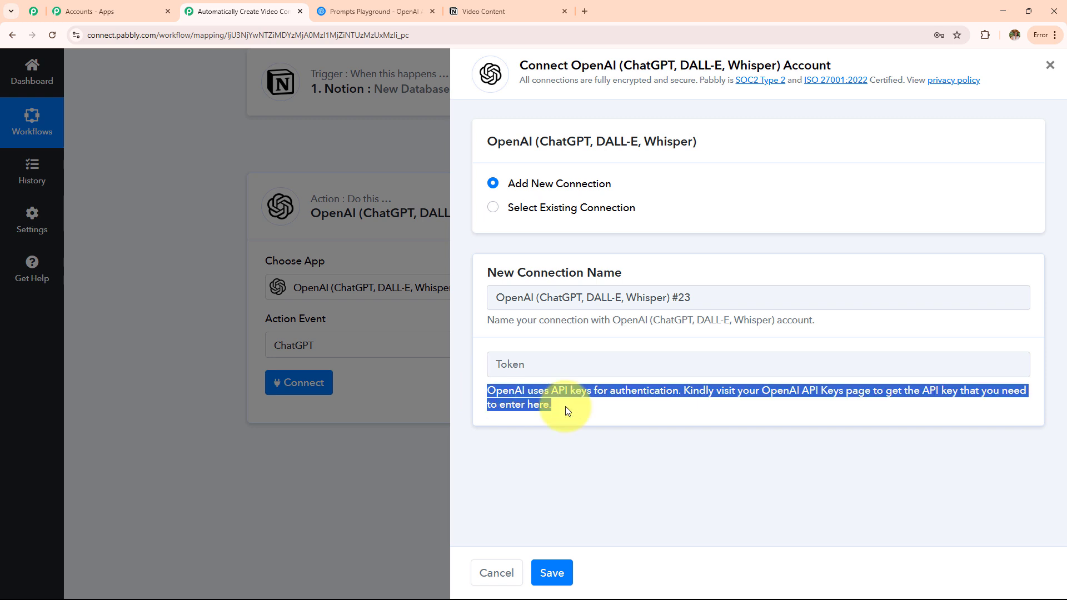
pyautogui.click(565, 406)
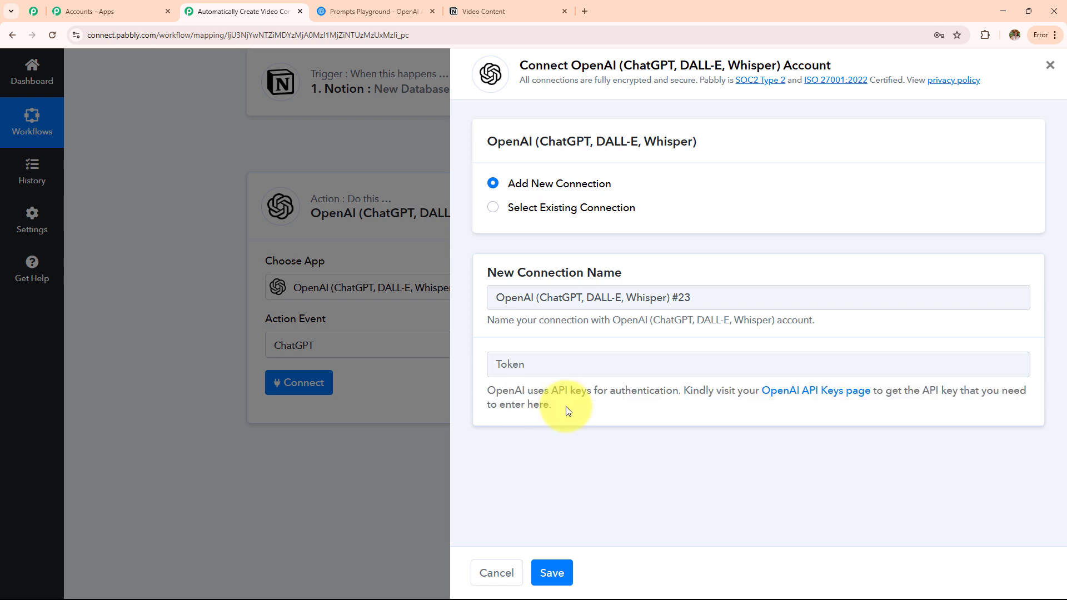
pyautogui.click(794, 392)
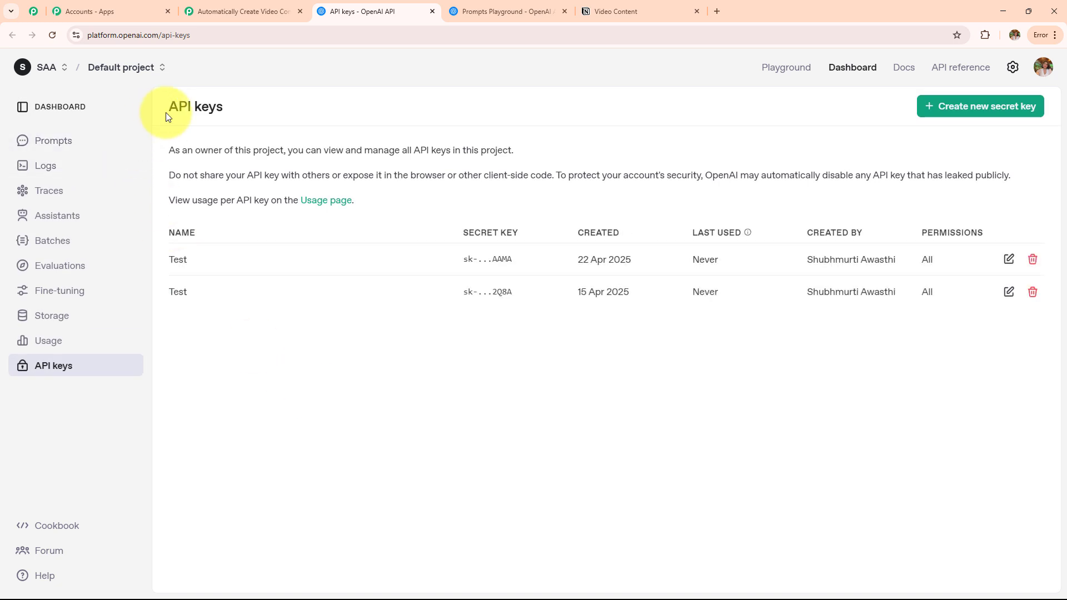
# Start a new secret key named 'Test' on OpenAI, then cancel without creating it.
pyautogui.moveTo(166, 112); pyautogui.dragTo(289, 110)
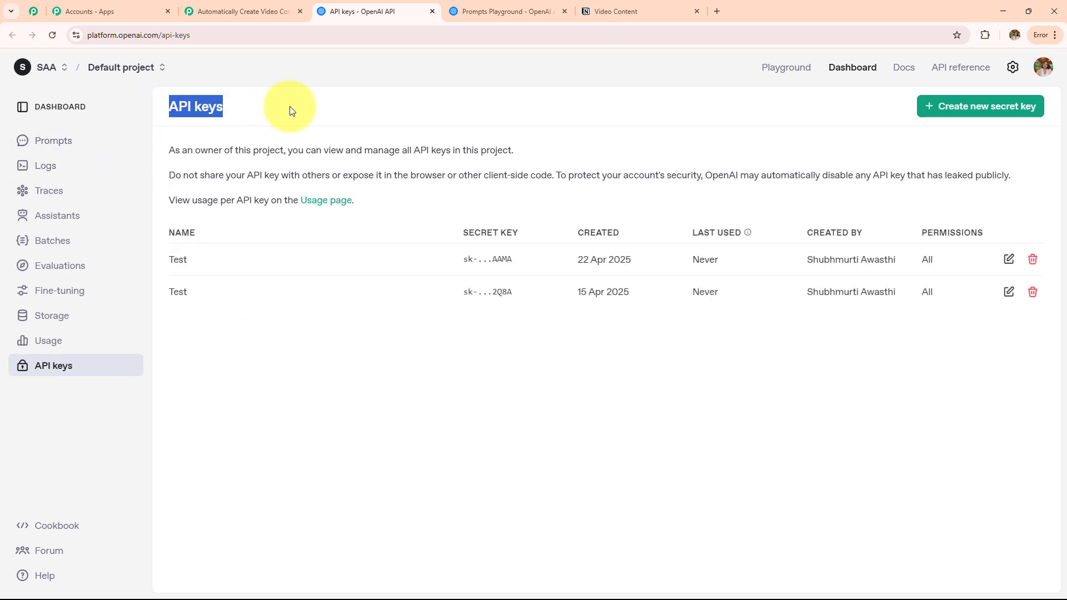
pyautogui.click(971, 114)
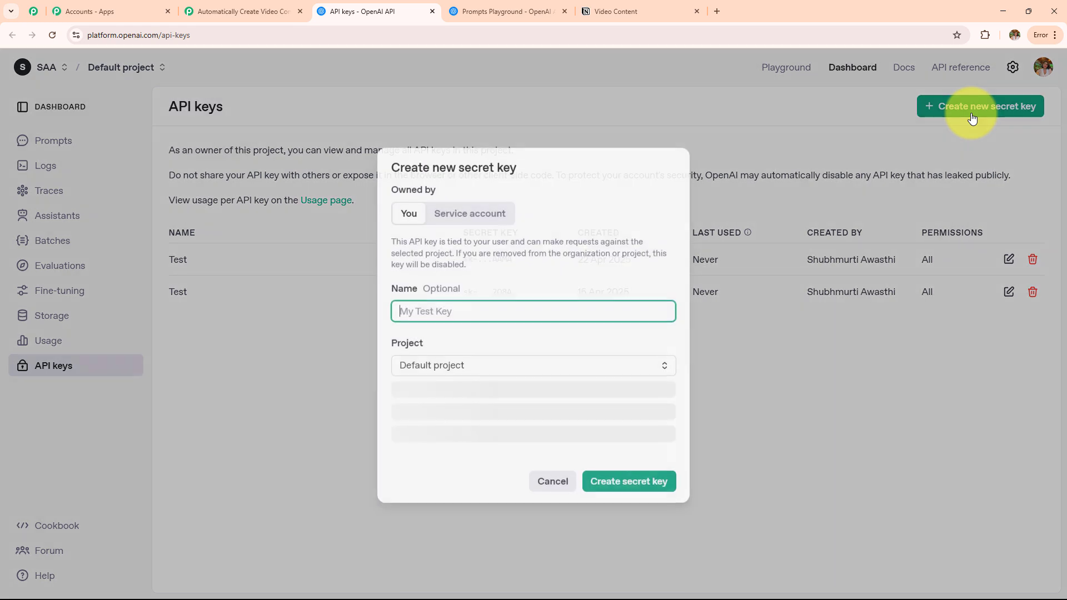
pyautogui.write('Test')
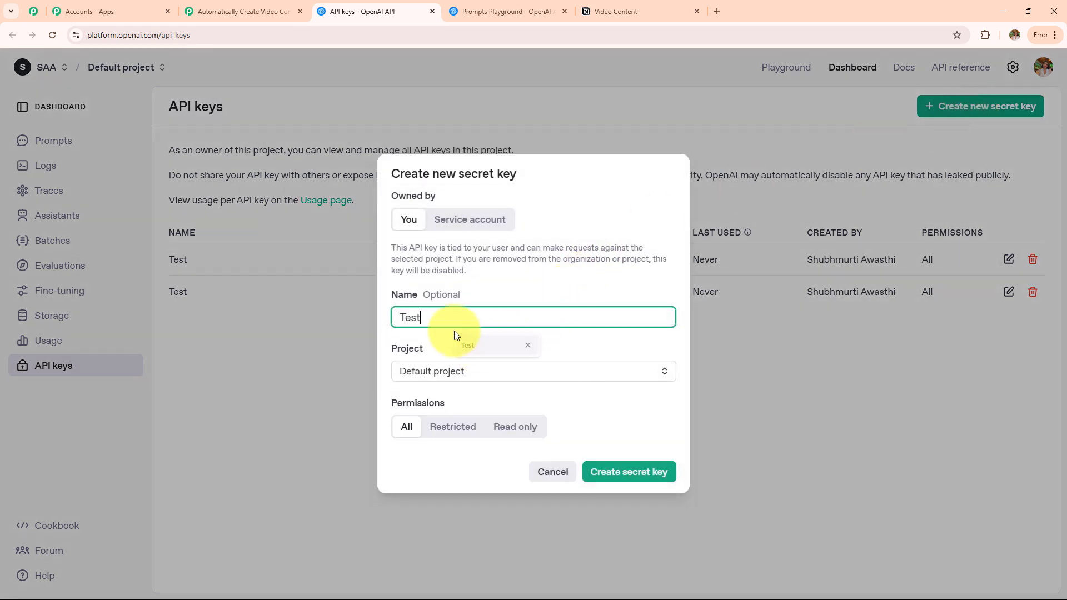
pyautogui.moveTo(455, 326); pyautogui.dragTo(355, 324)
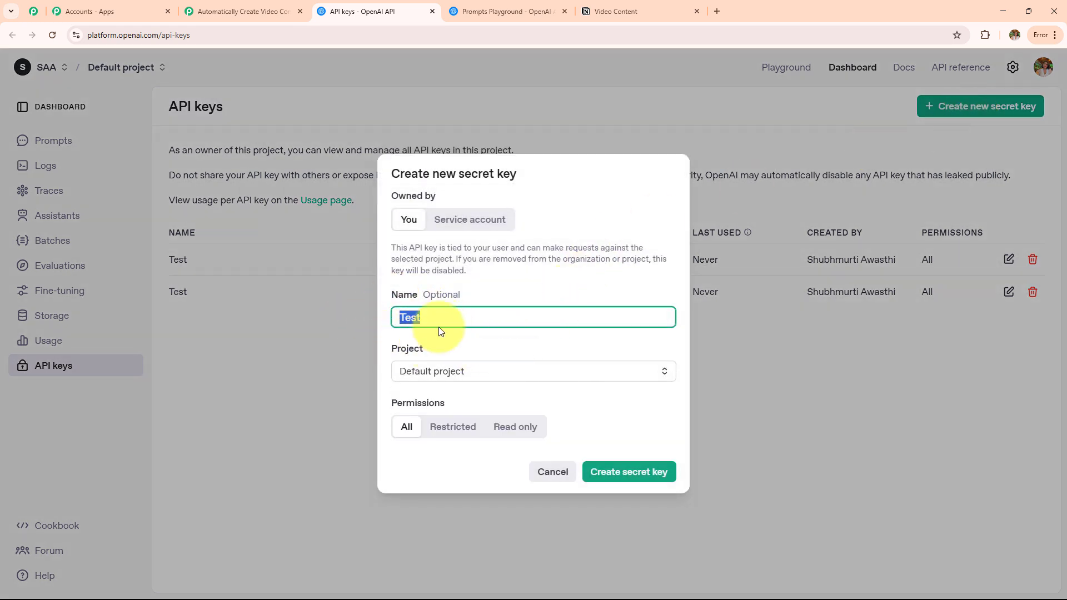
pyautogui.click(493, 376)
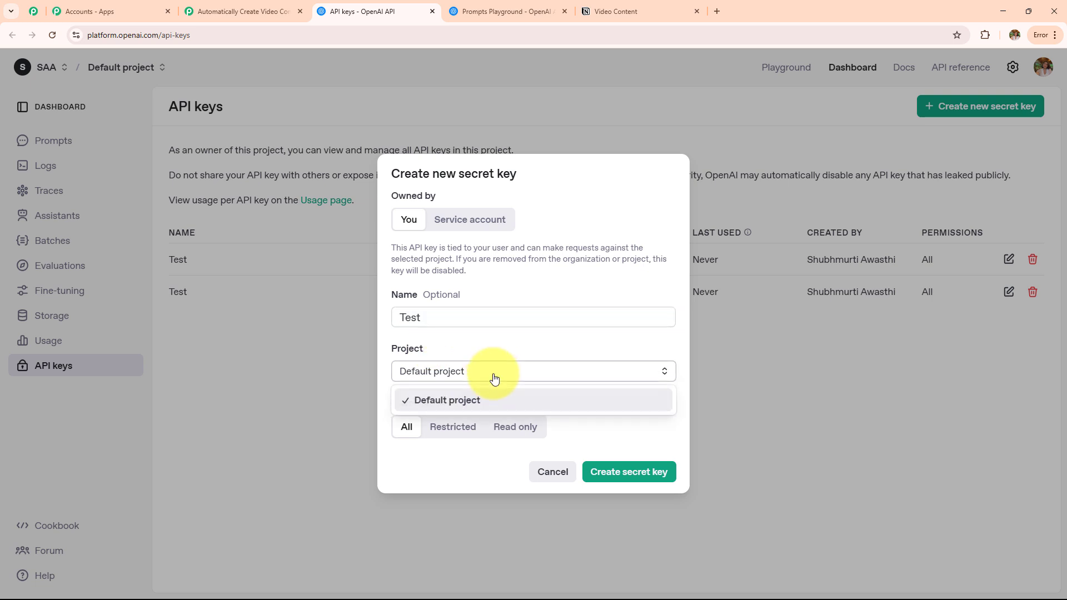
pyautogui.click(494, 378)
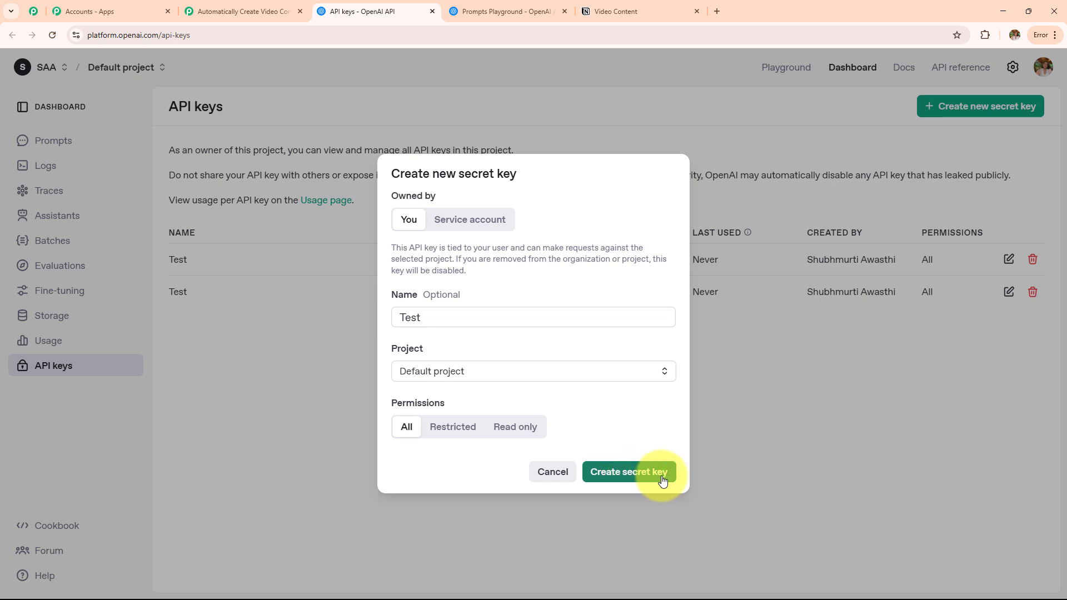
pyautogui.click(560, 475)
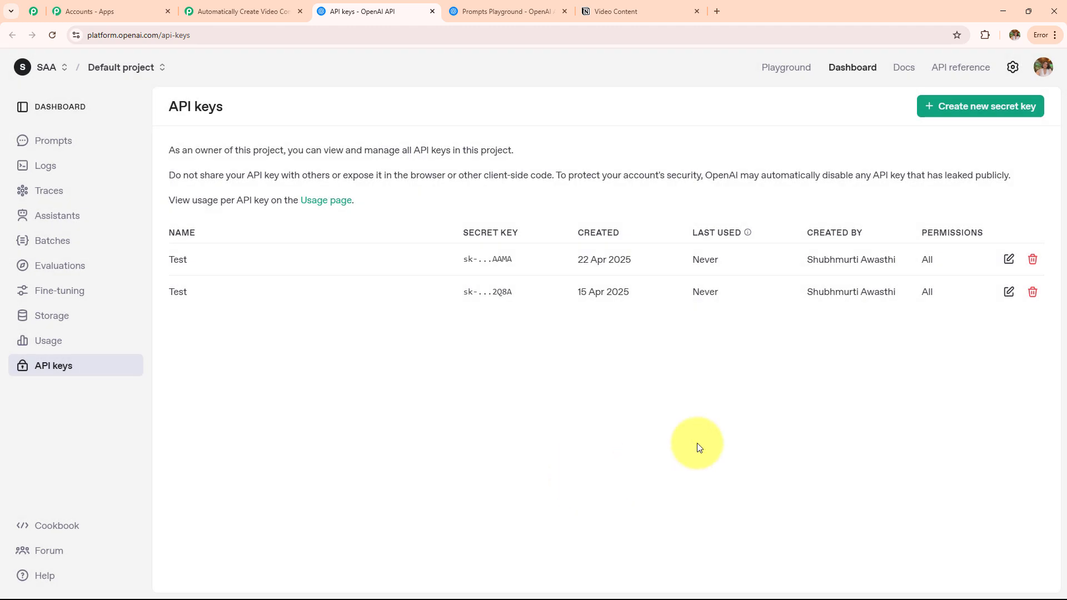
# Back in Pabbly, select the existing OpenAI connection and save it.
pyautogui.click(239, 11)
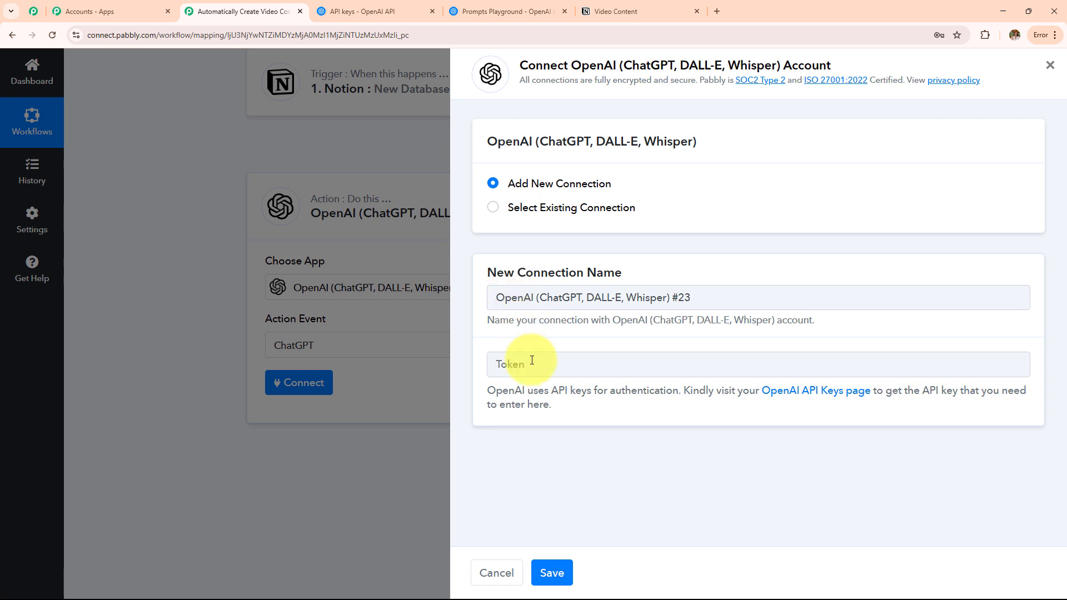
pyautogui.click(492, 208)
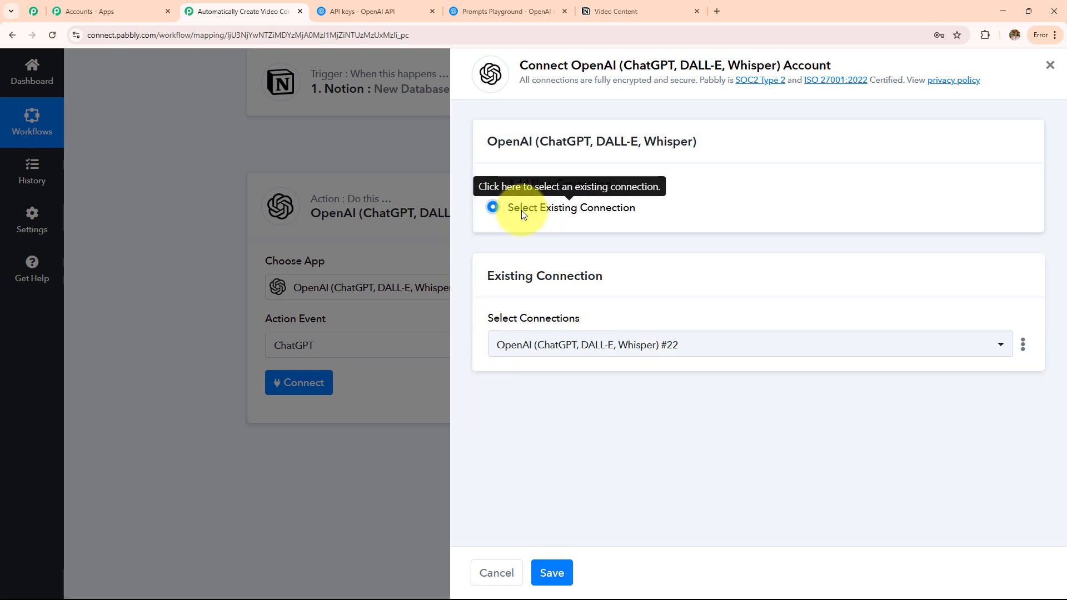
pyautogui.moveTo(507, 208); pyautogui.dragTo(635, 207)
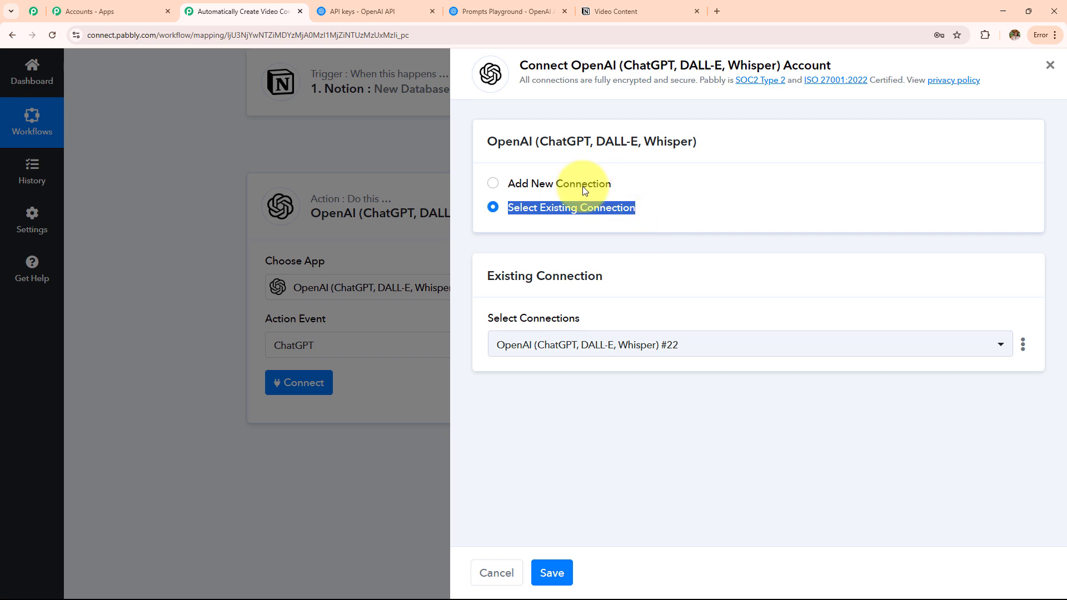
pyautogui.click(551, 572)
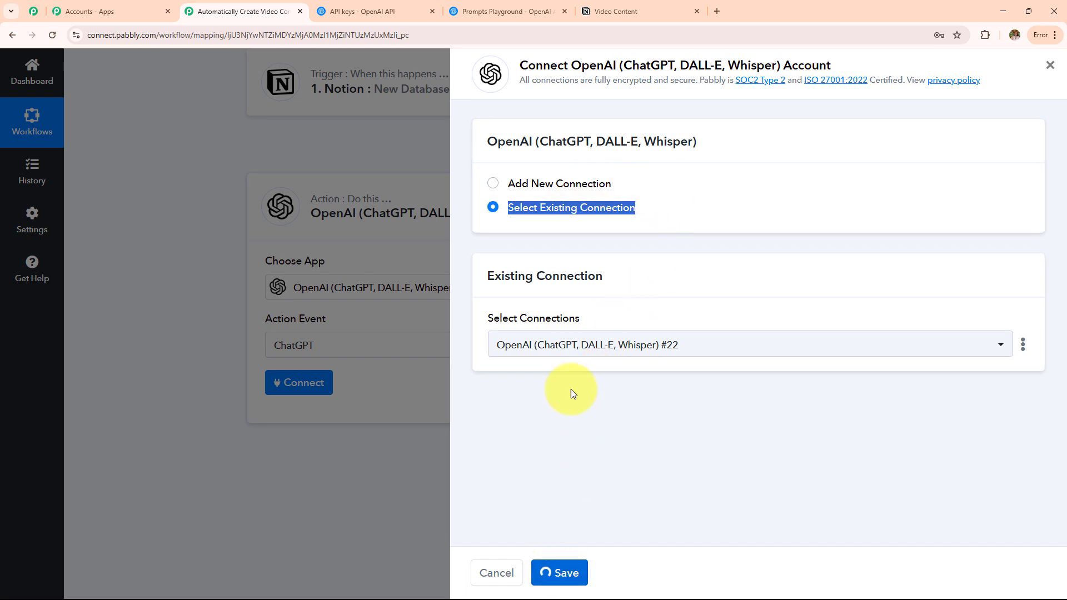
# Set the ChatGPT AI model to gpt-4o-mini from the dropdown list, with Map turned off.
pyautogui.scroll(-4, 495, 307)
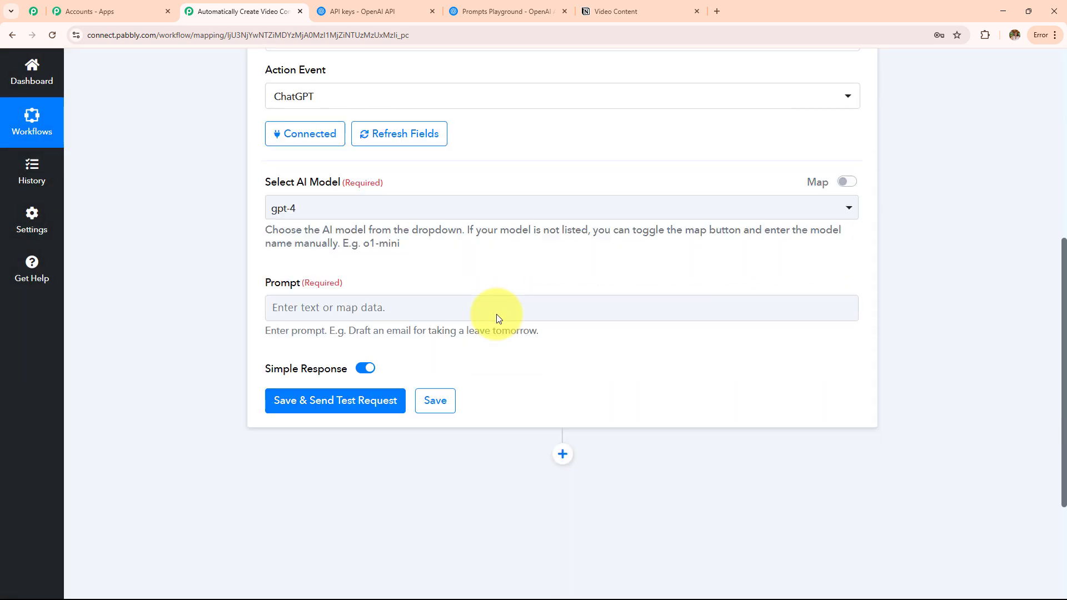
pyautogui.scroll(-1, 496, 314)
pyautogui.moveTo(297, 158); pyautogui.dragTo(406, 160)
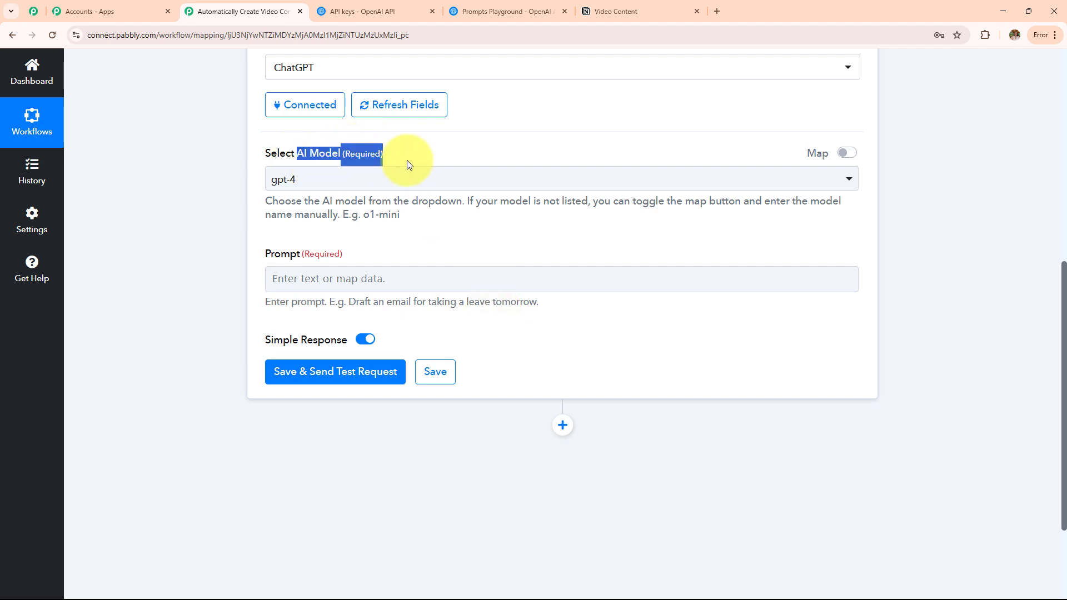
pyautogui.moveTo(256, 256); pyautogui.dragTo(439, 266)
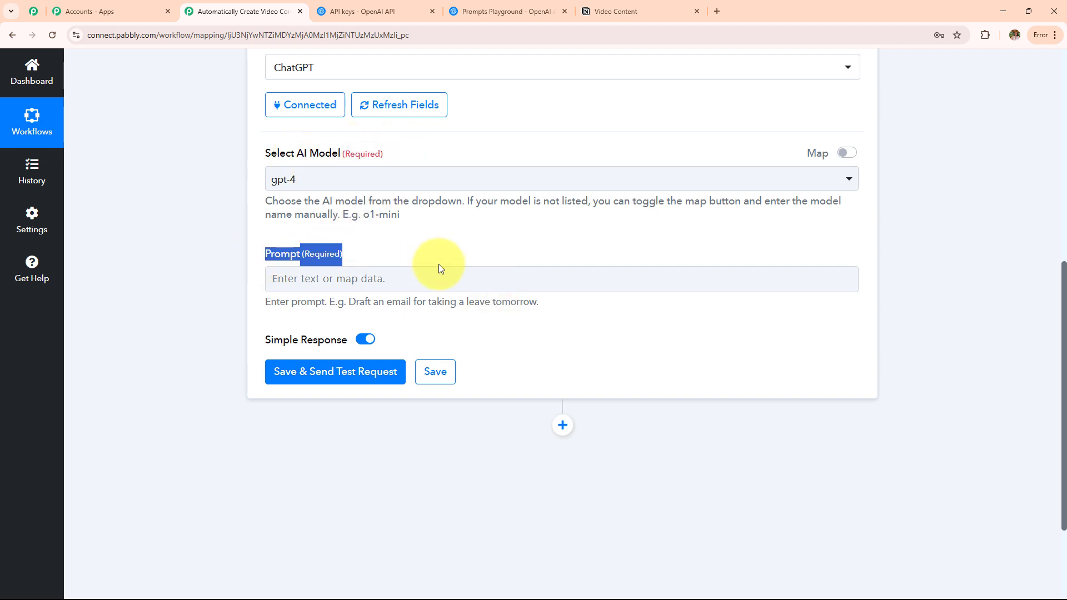
pyautogui.click(511, 189)
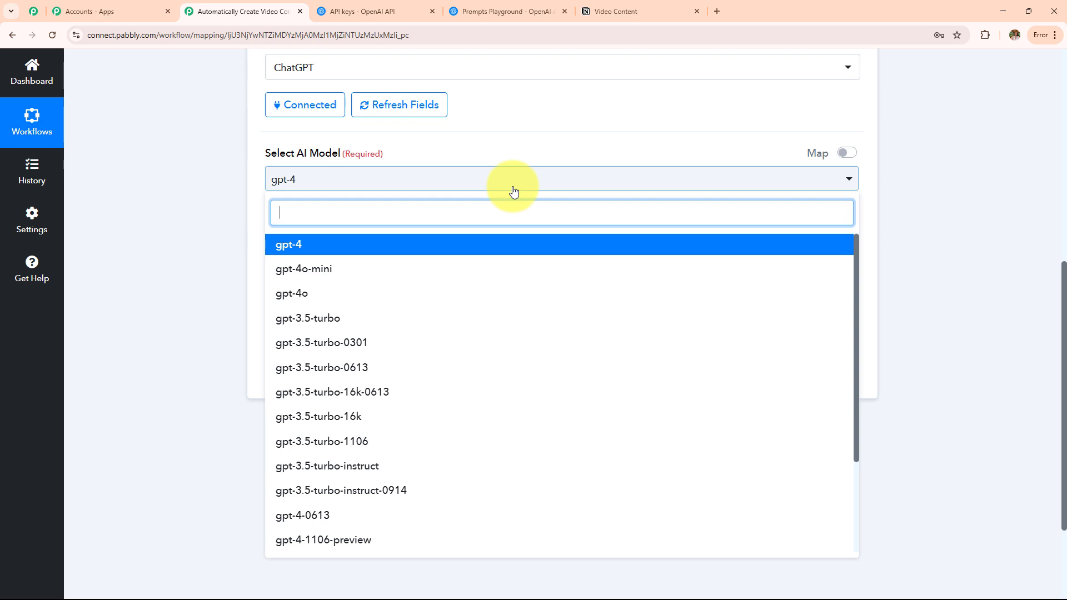
pyautogui.click(388, 269)
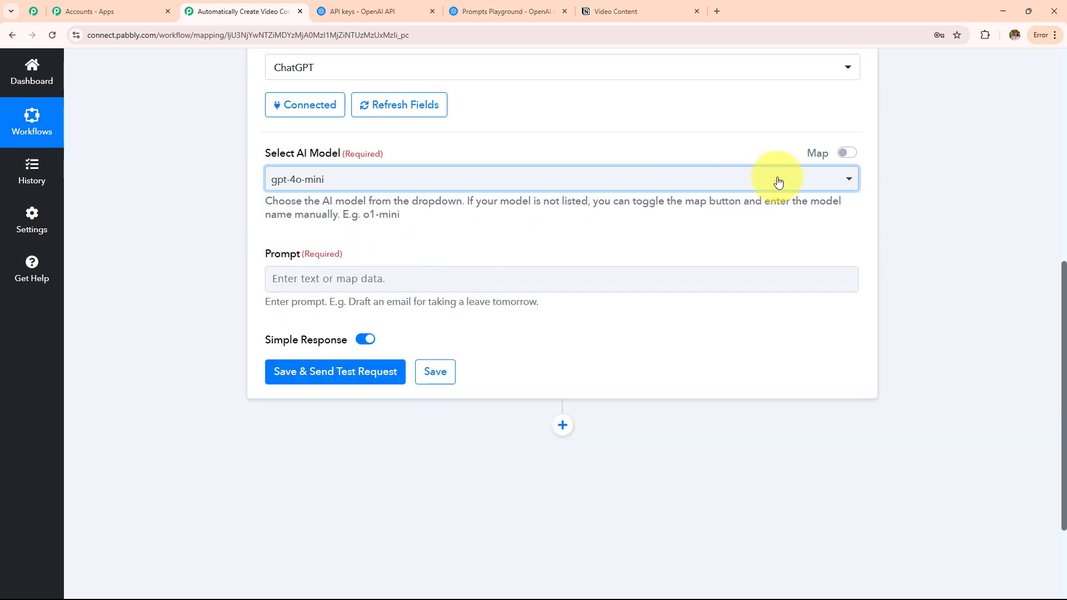
pyautogui.click(848, 159)
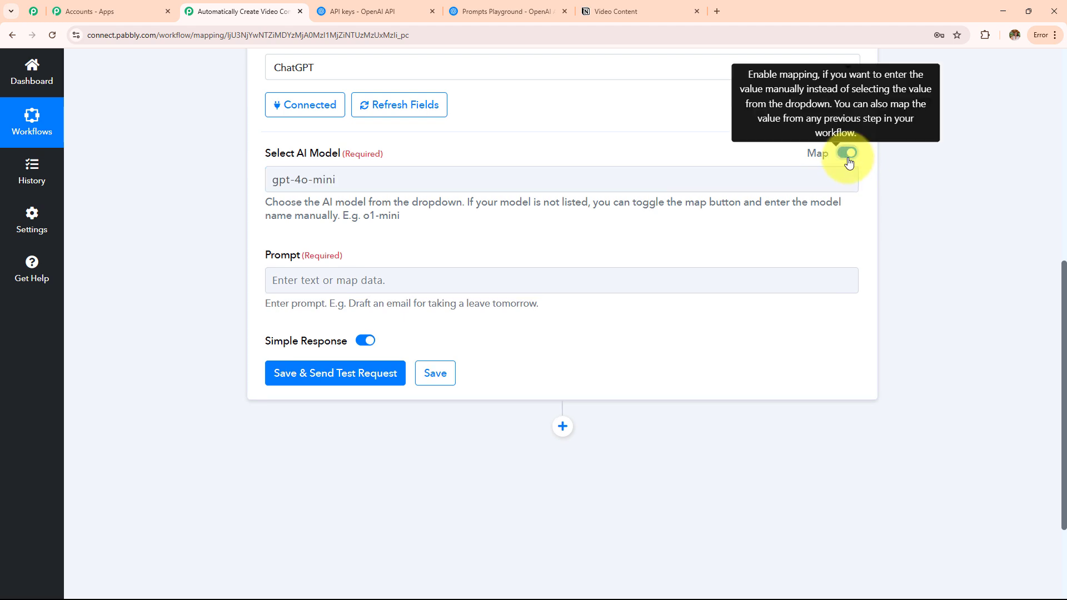
pyautogui.moveTo(639, 178); pyautogui.dragTo(239, 225)
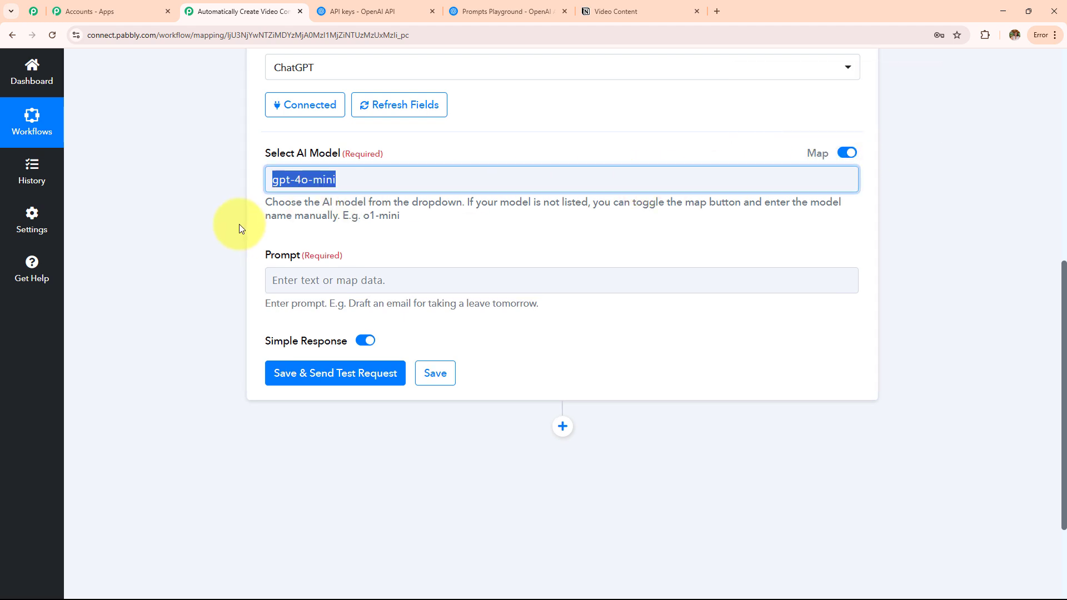
pyautogui.press('BackSpace')
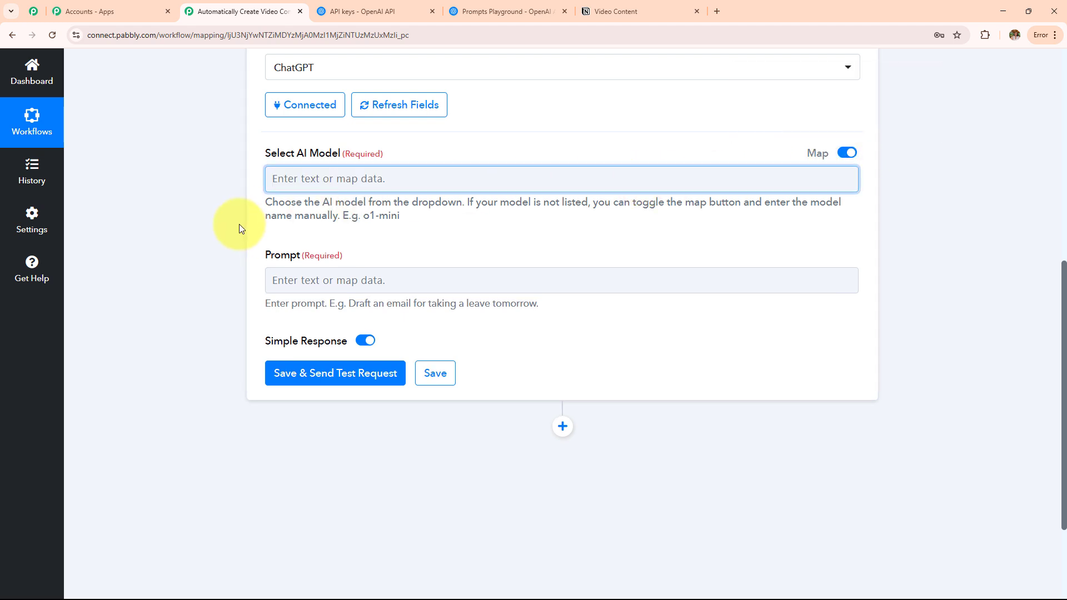
pyautogui.click(845, 153)
pyautogui.click(581, 187)
pyautogui.click(579, 187)
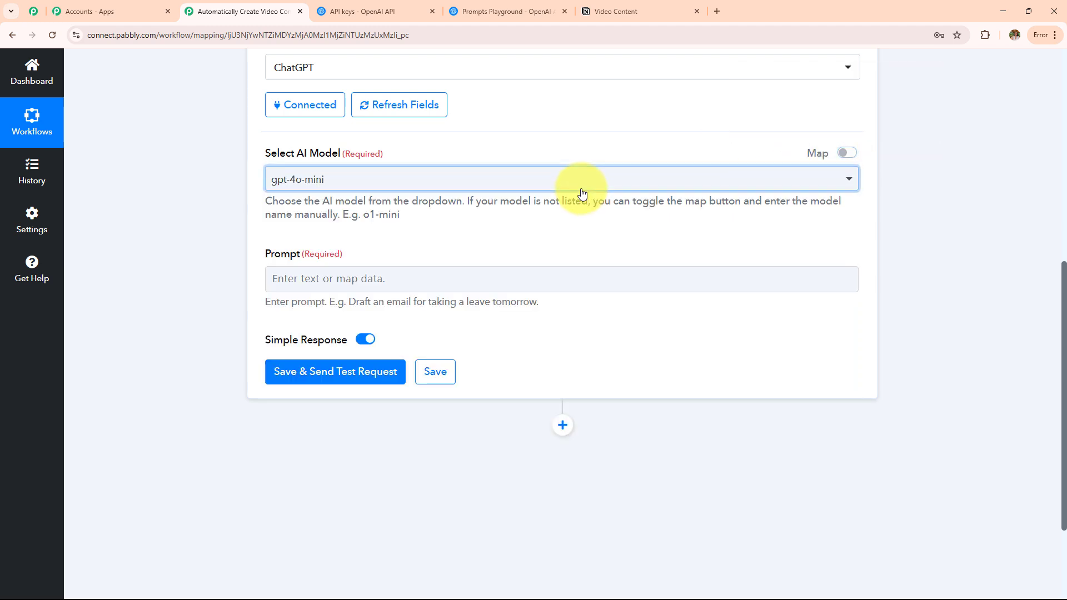
pyautogui.scroll(-2, 542, 237)
pyautogui.scroll(6, 542, 237)
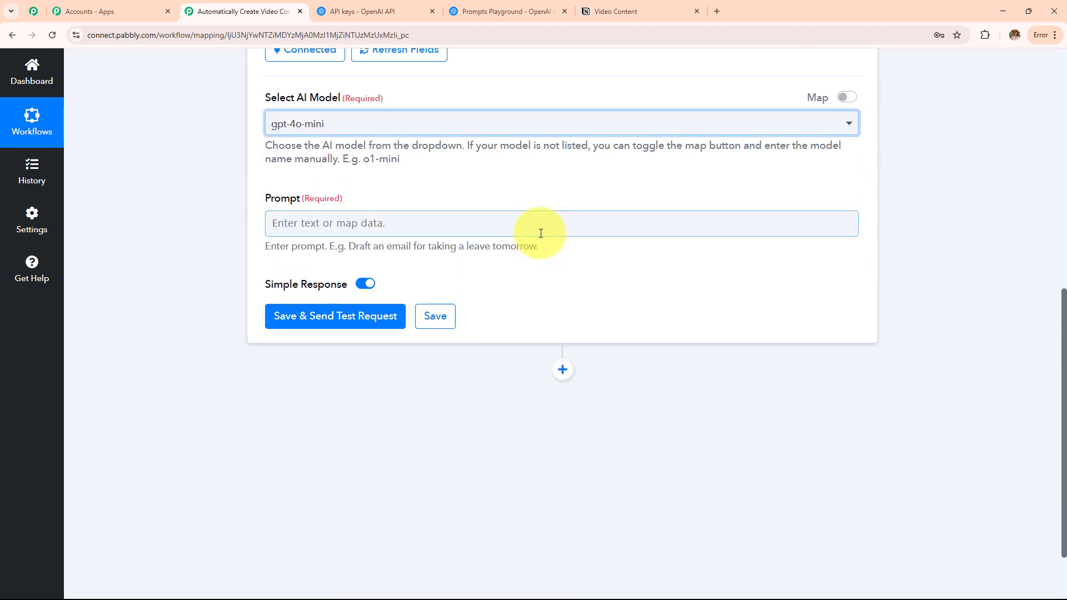
pyautogui.scroll(3, 540, 233)
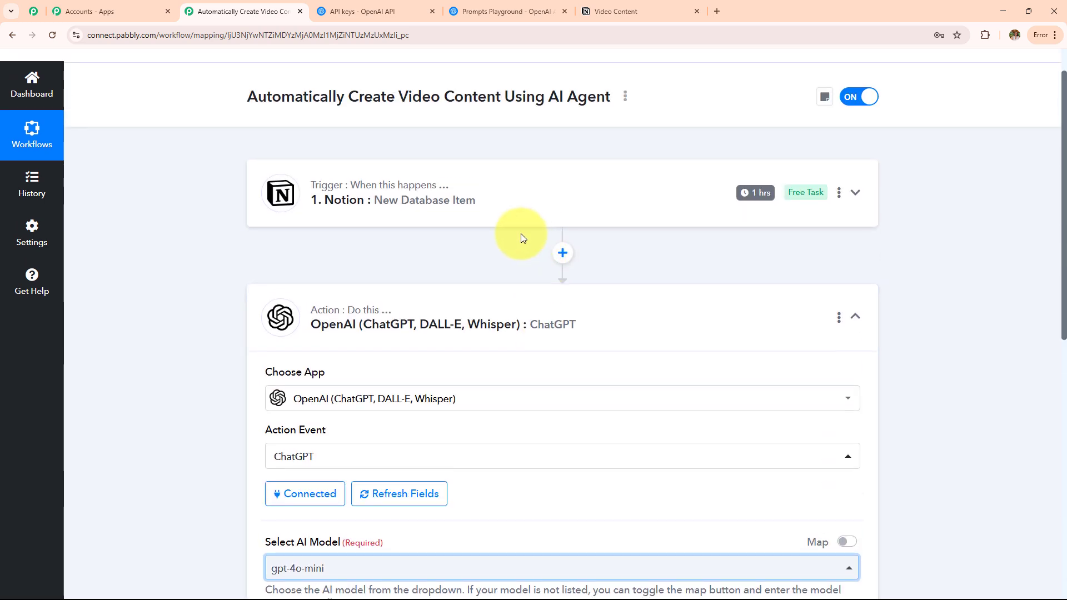
# Change 'finance' to 'fitness' in the prompt and append a line with the business name and phone number.
pyautogui.scroll(-7, 635, 227)
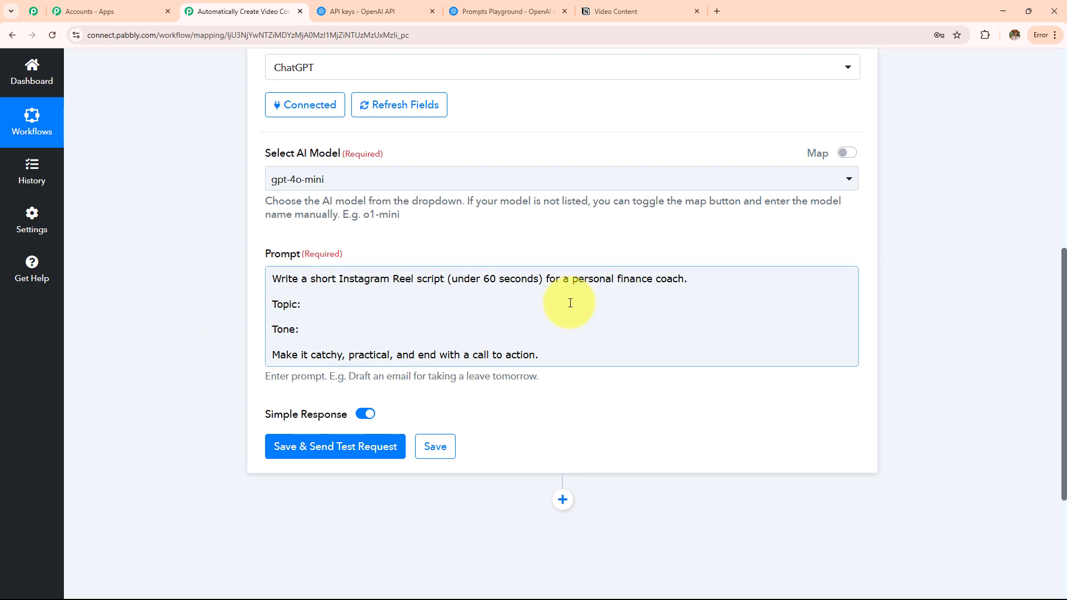
pyautogui.click(652, 282)
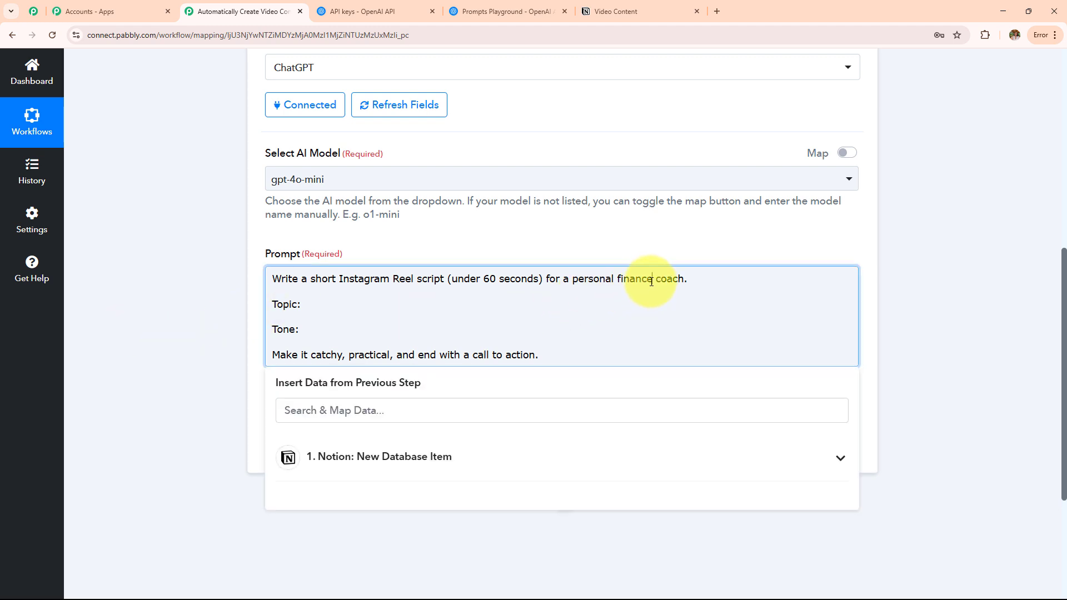
pyautogui.press('BackSpace')
pyautogui.press('BackSpace')
pyautogui.press('BackSpace')
pyautogui.press('BackSpace')
pyautogui.press('BackSpace')
pyautogui.press('BackSpace')
pyautogui.write('itne')
pyautogui.press('Return')
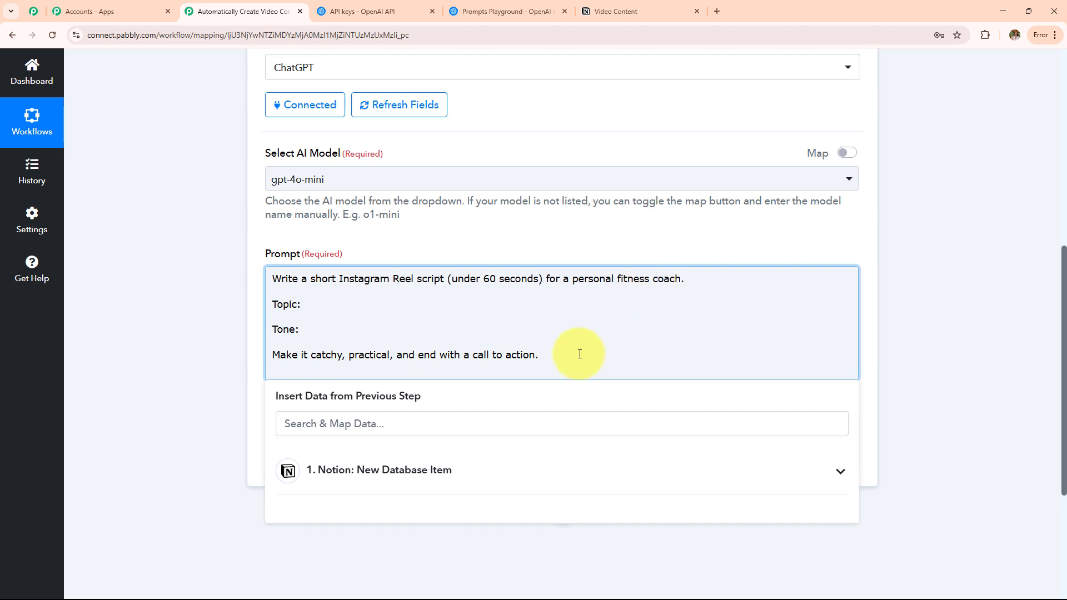
pyautogui.press('Return')
pyautogui.hotkey('ctrl', 'v')
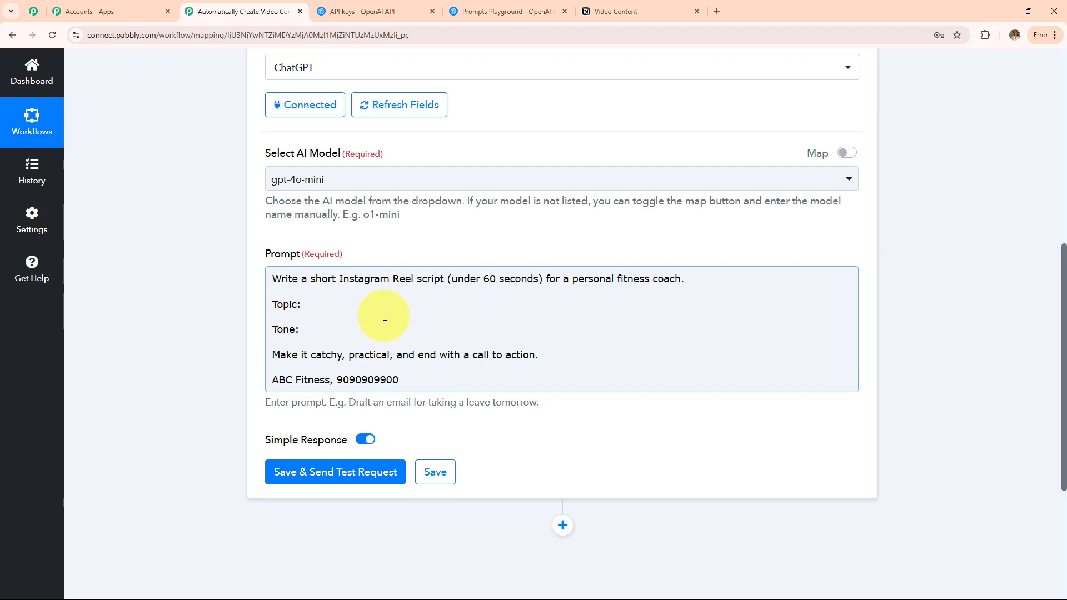
# Insert the Notion item's Topic text after 'Topic:' in the prompt.
pyautogui.scroll(6, 384, 317)
pyautogui.scroll(-12, 384, 316)
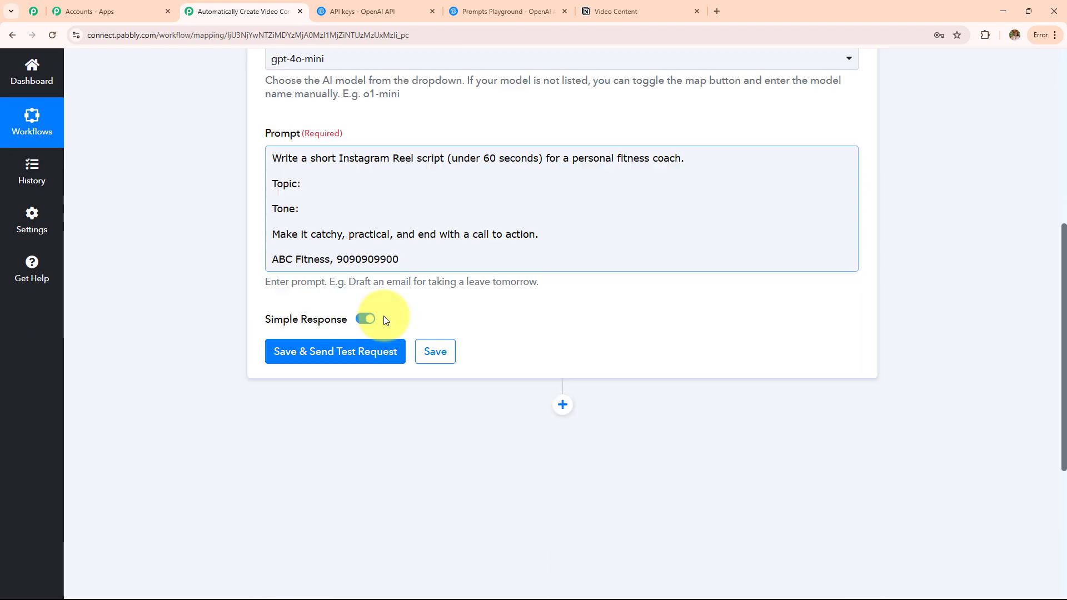
pyautogui.click(320, 107)
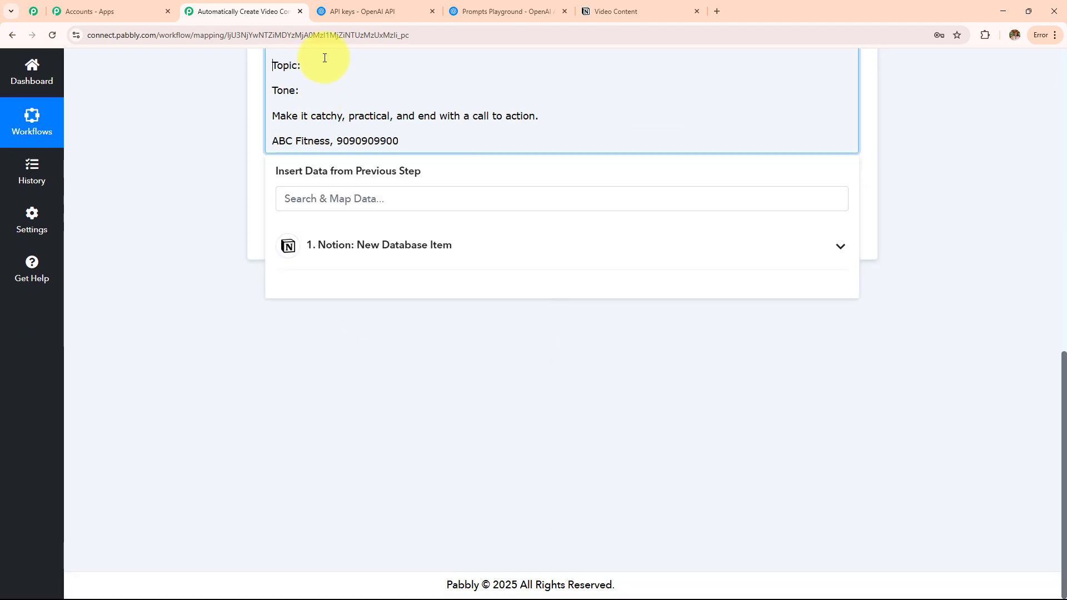
pyautogui.click(372, 250)
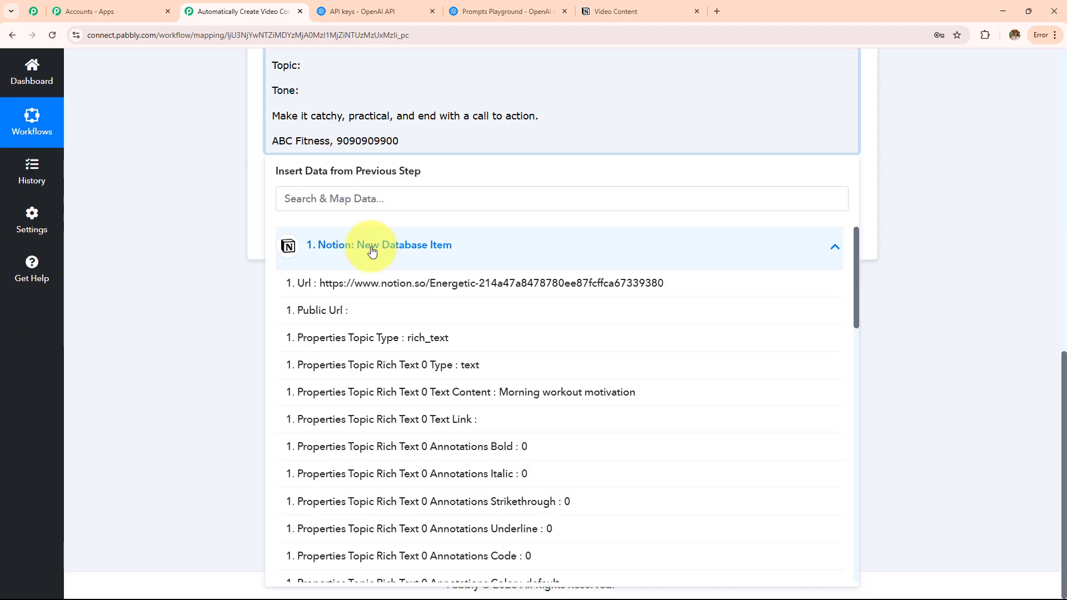
pyautogui.click(204, 308)
pyautogui.scroll(3, 298, 281)
pyautogui.click(305, 232)
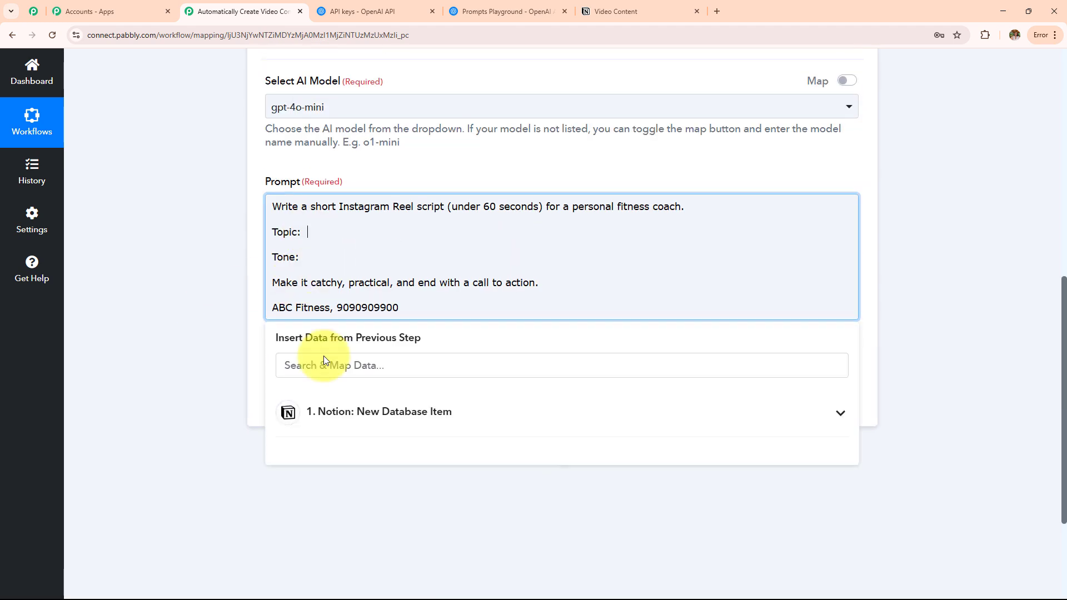
pyautogui.click(338, 433)
pyautogui.click(359, 363)
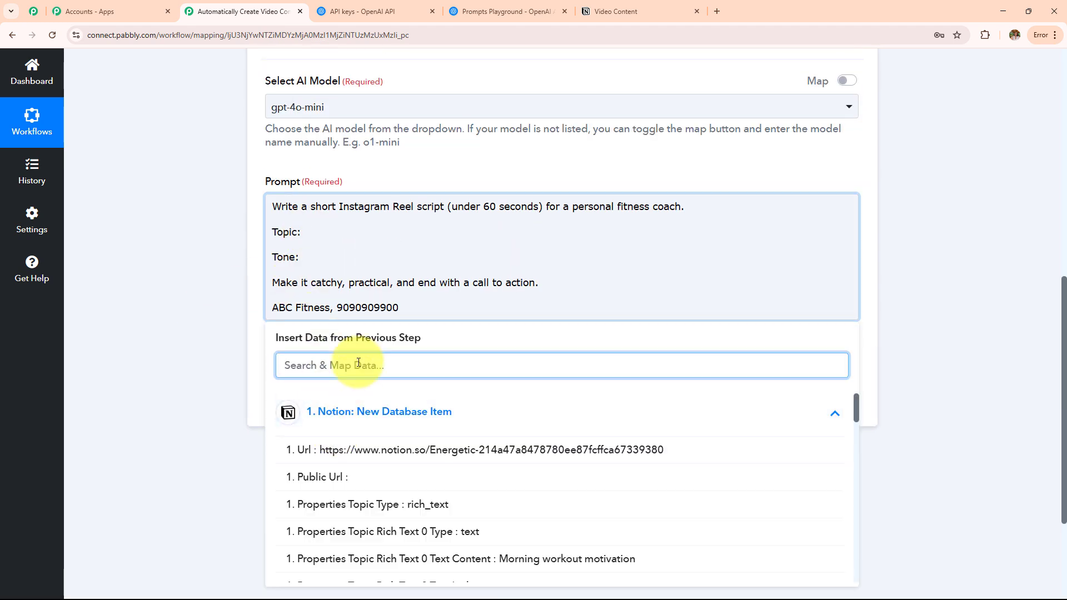
pyautogui.click(528, 558)
pyautogui.click(255, 341)
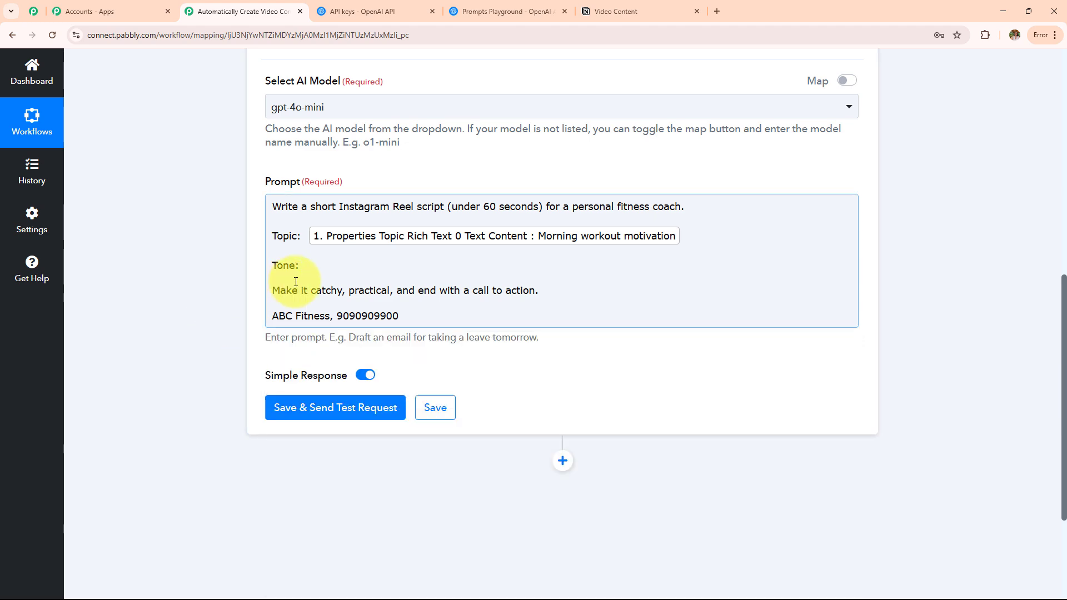
# Insert the Notion item's Tone value (Energetic) after 'Tone:' in the prompt.
pyautogui.click(295, 278)
pyautogui.click(357, 441)
pyautogui.scroll(-3, 435, 381)
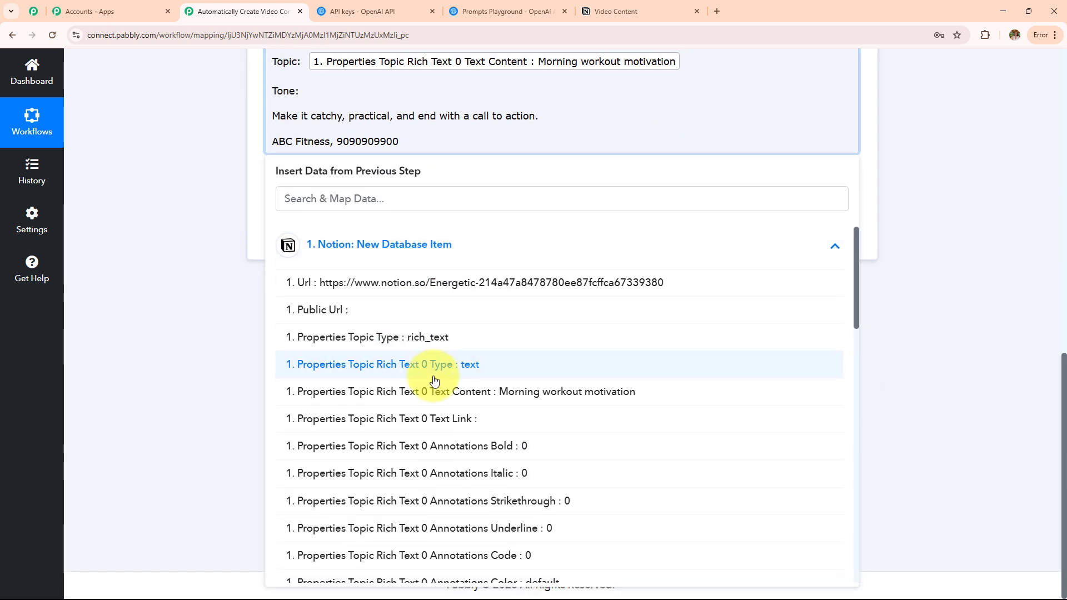
pyautogui.scroll(-6, 435, 380)
pyautogui.click(507, 362)
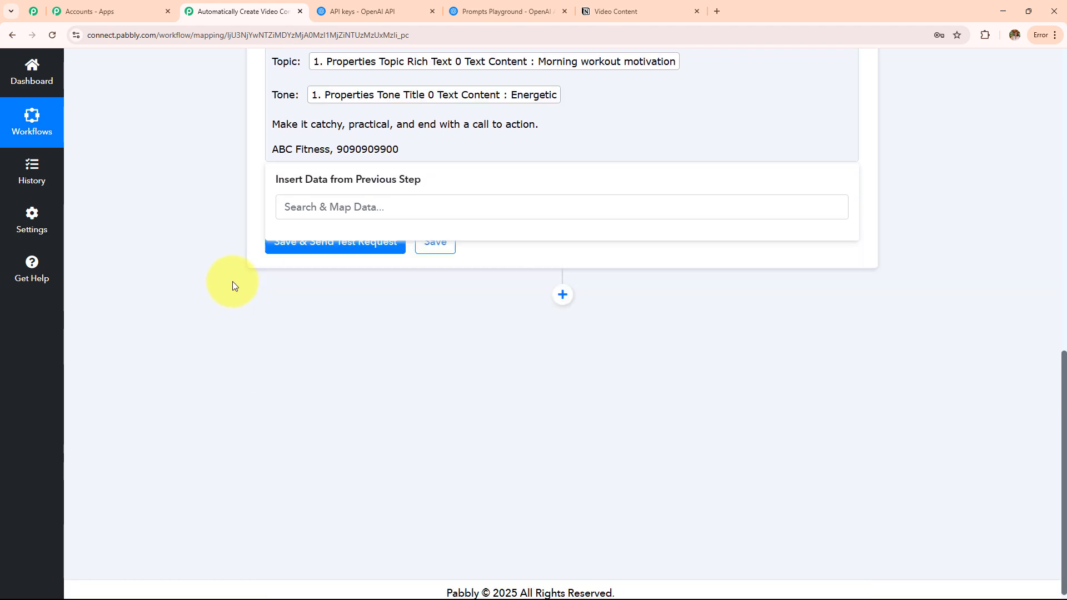
pyautogui.click(233, 281)
pyautogui.scroll(3, 416, 288)
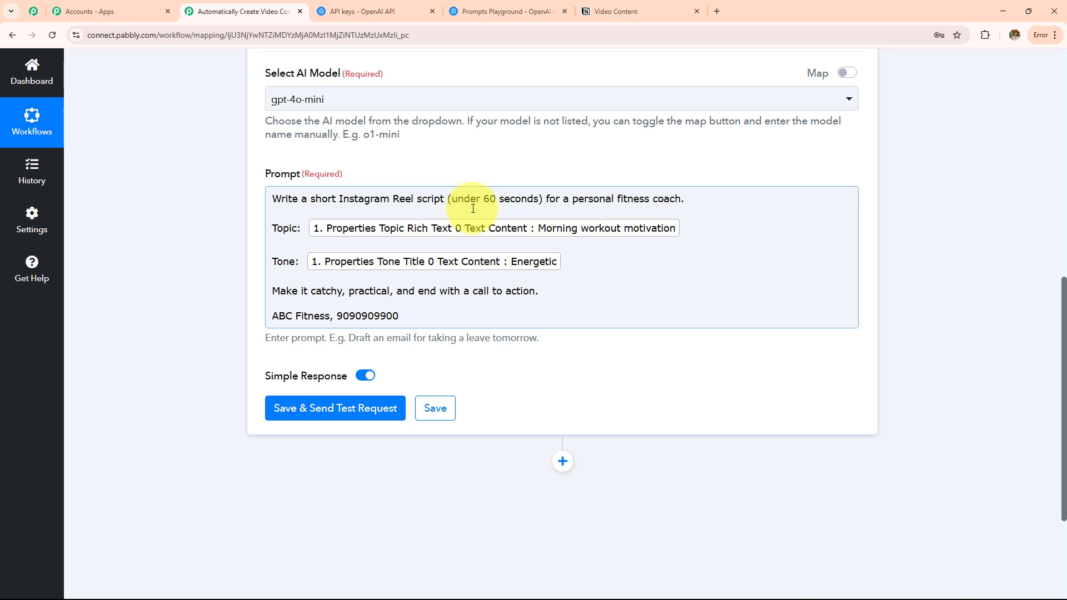
# Test the ChatGPT step and review the generated Reel script in Choices 0 Message Content.
pyautogui.scroll(-3, 472, 209)
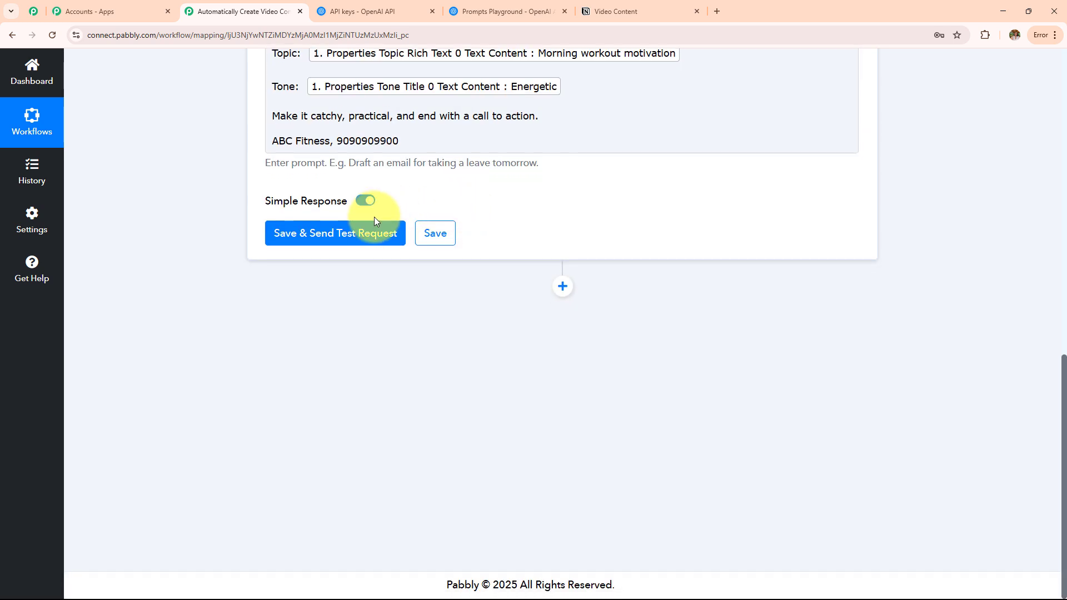
pyautogui.click(374, 232)
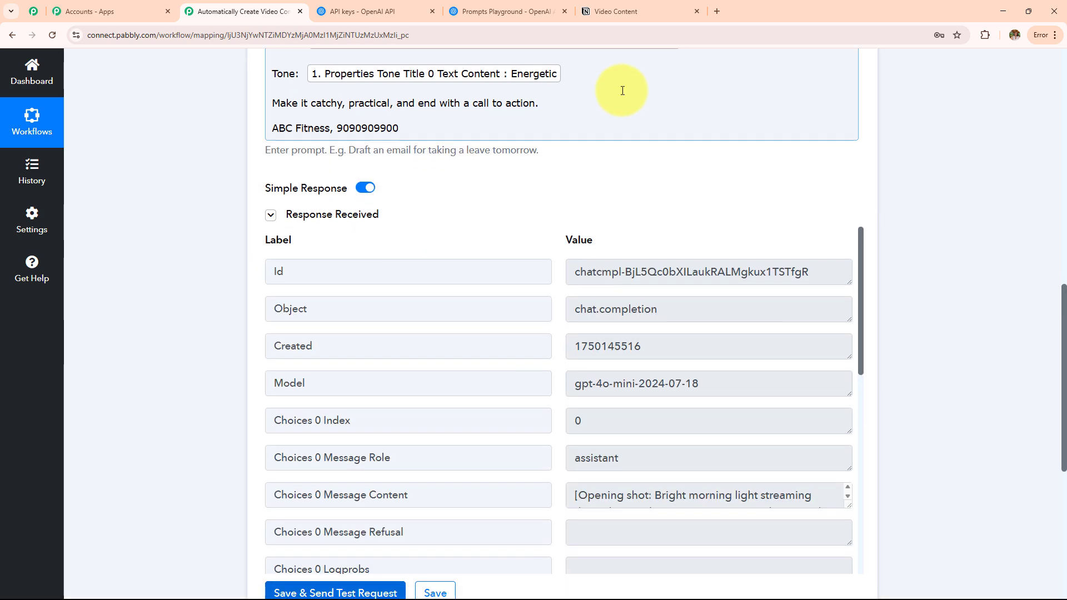
pyautogui.scroll(-6, 512, 105)
pyautogui.moveTo(424, 232); pyautogui.dragTo(255, 148)
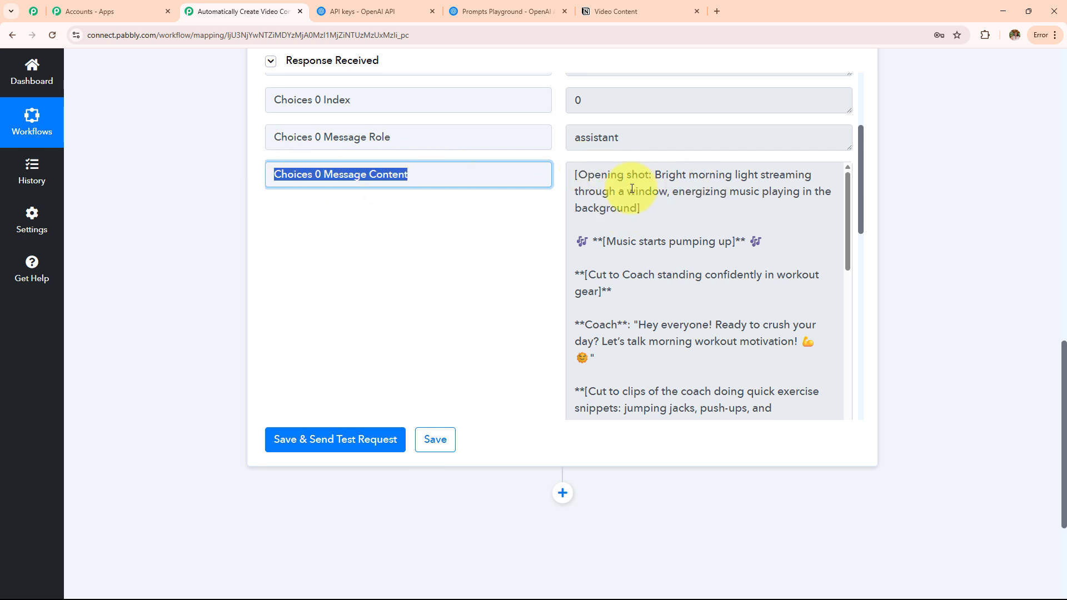
pyautogui.scroll(-3, 534, 283)
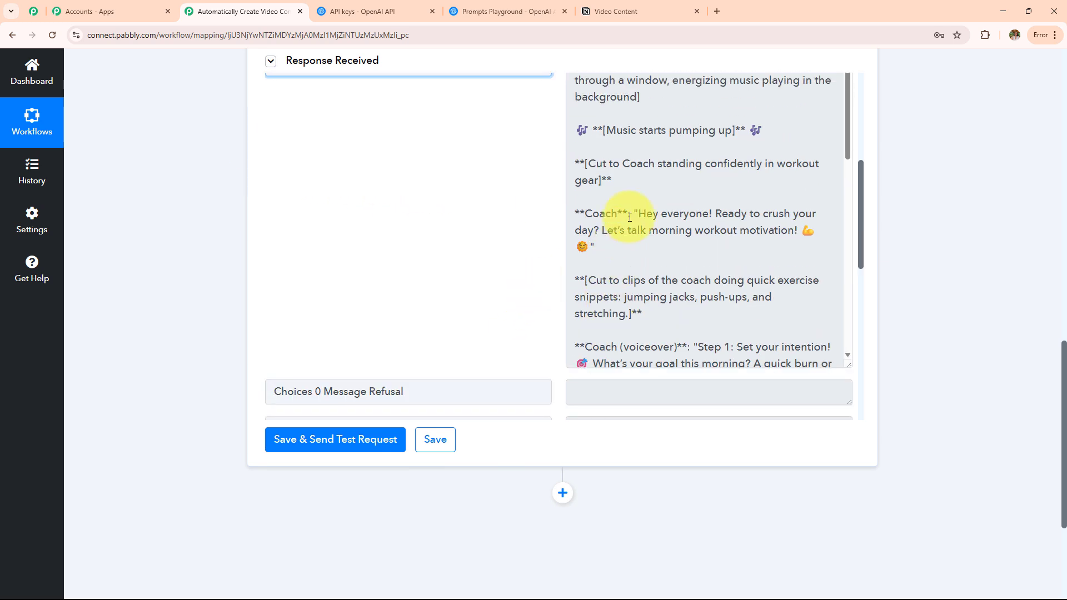
pyautogui.scroll(-3, 618, 261)
pyautogui.scroll(-8, 617, 262)
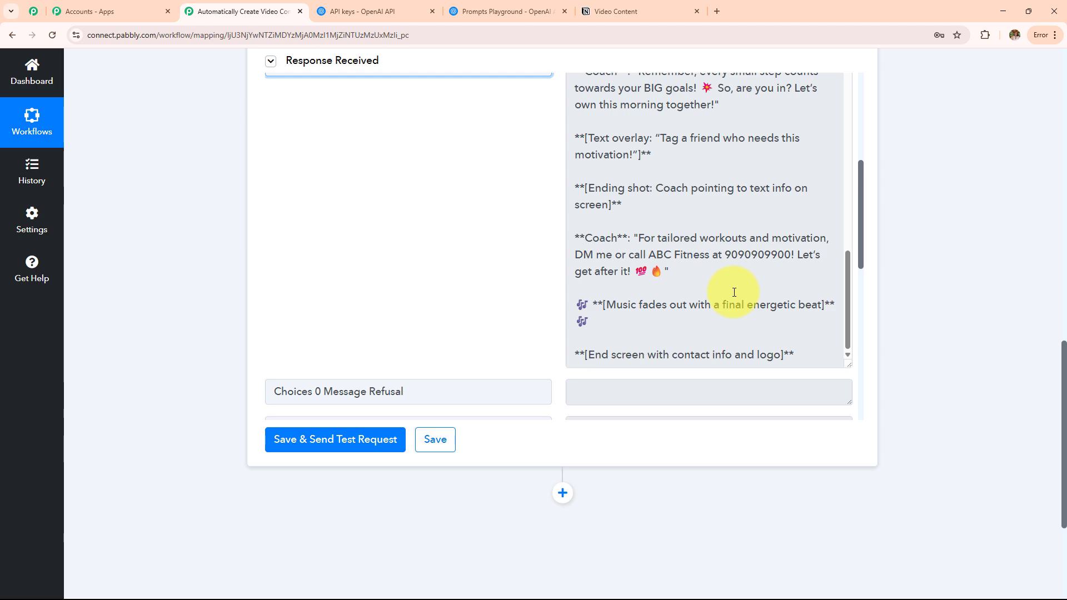
pyautogui.scroll(10, 722, 255)
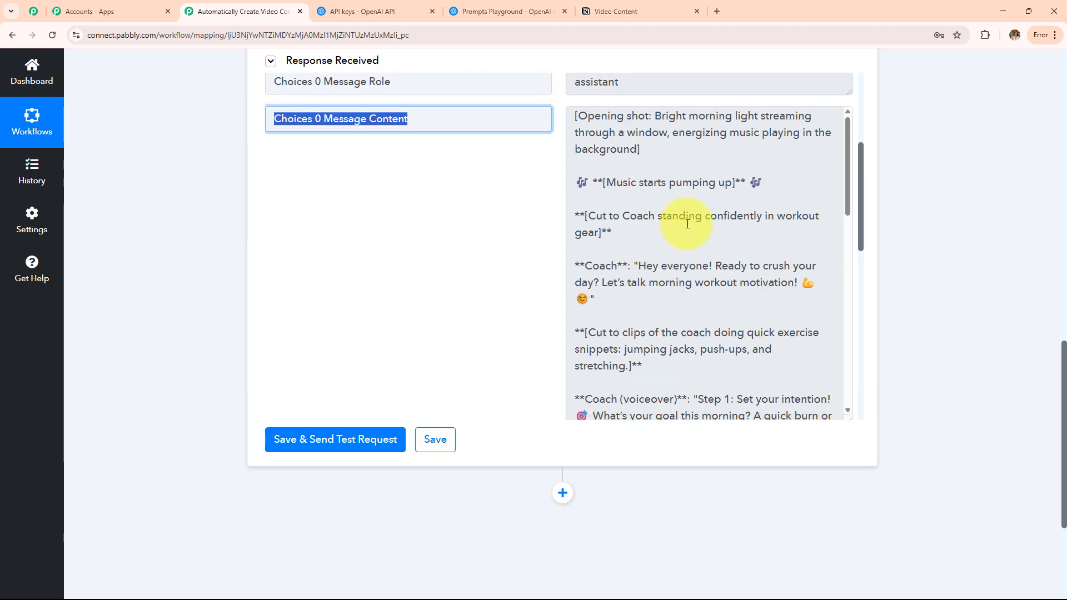
pyautogui.scroll(-3, 685, 247)
pyautogui.scroll(1, 946, 181)
pyautogui.scroll(3, 946, 182)
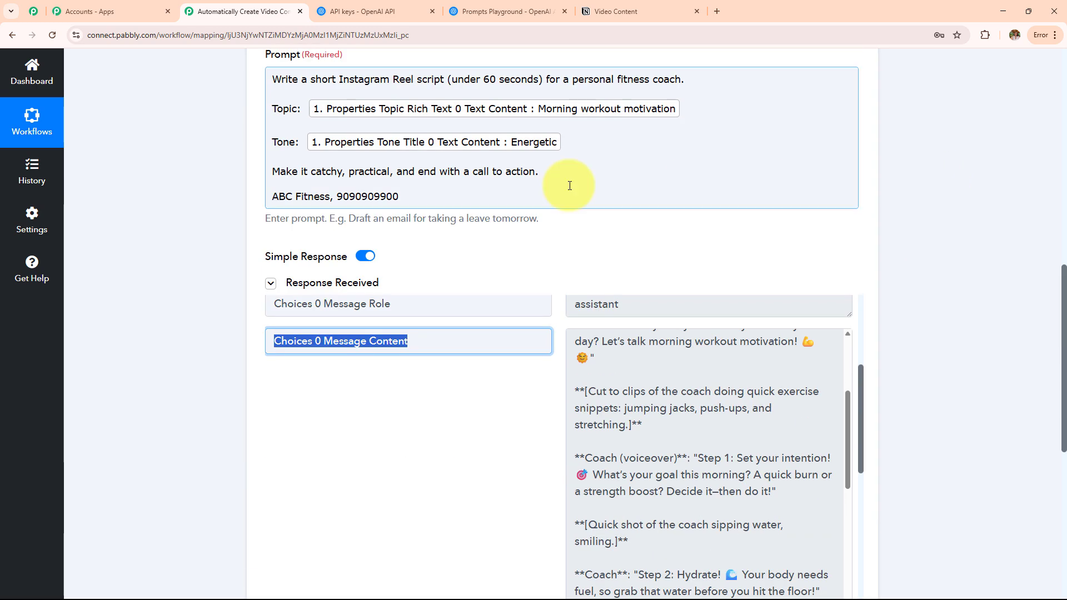
pyautogui.scroll(3, 486, 210)
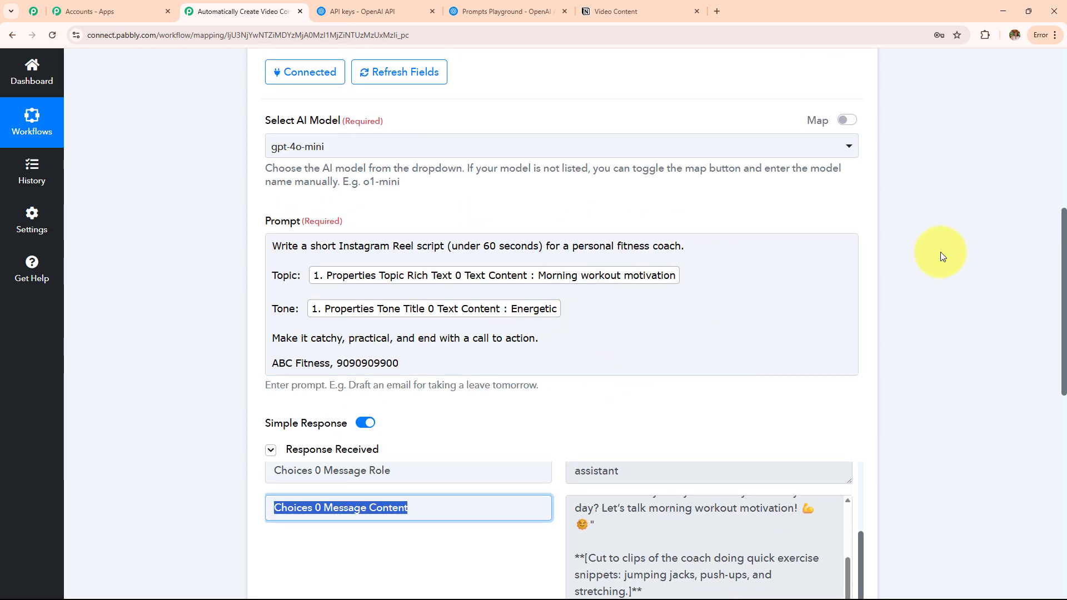
pyautogui.scroll(-9, 911, 244)
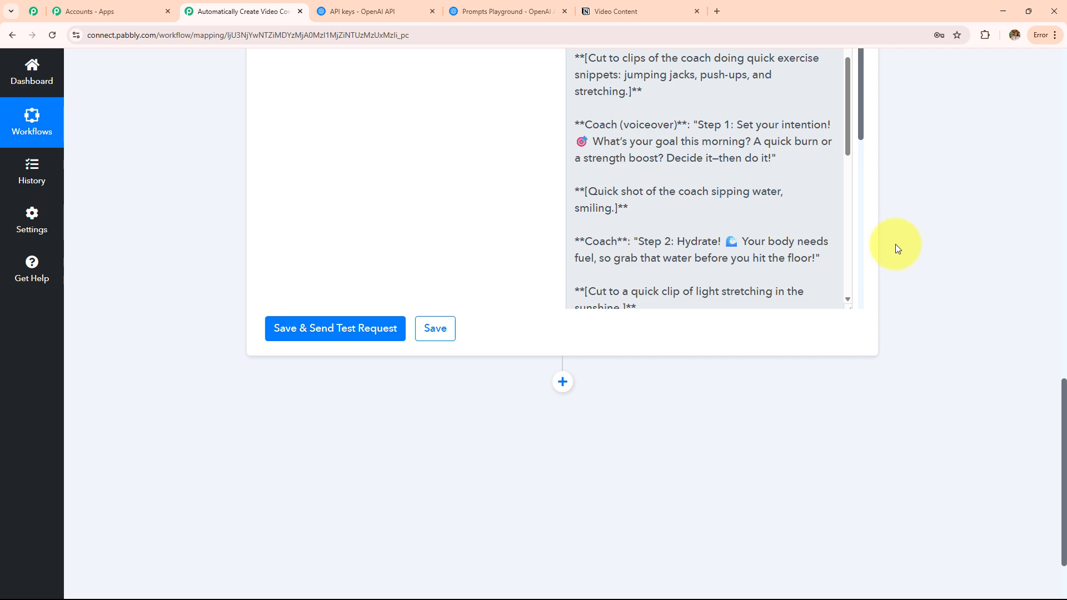
pyautogui.scroll(4, 891, 245)
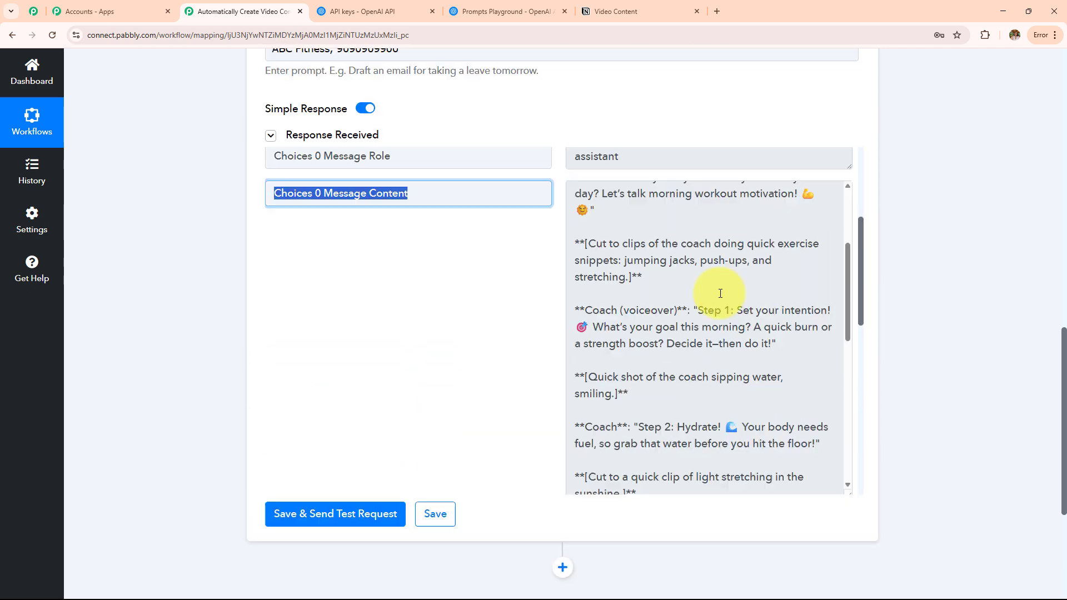
pyautogui.scroll(3, 717, 291)
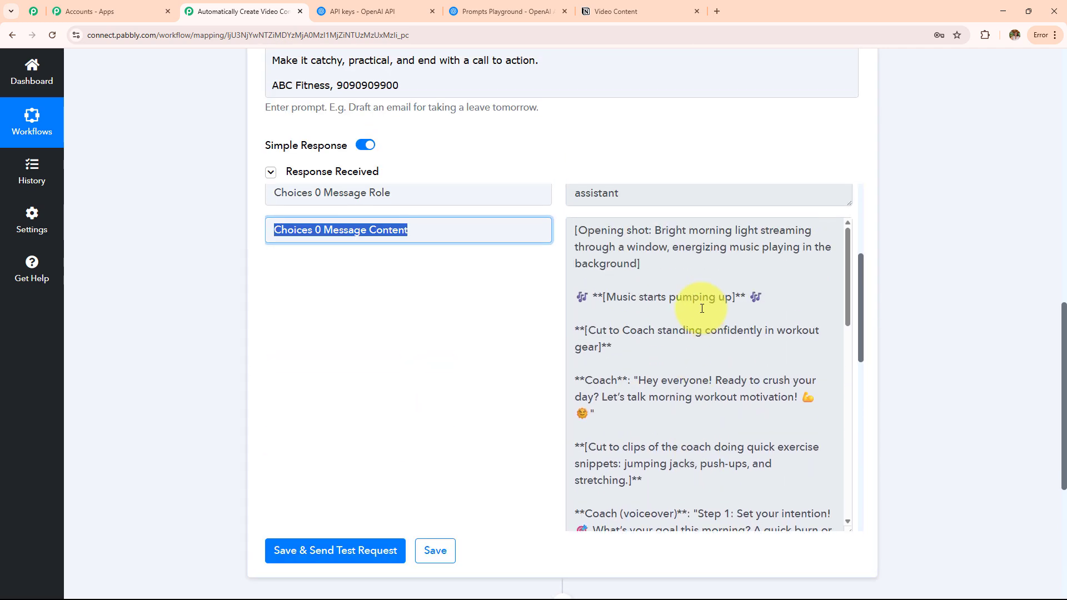
# Glance at the Video Content table in Notion, then return to the Pabbly workflow.
pyautogui.click(600, 12)
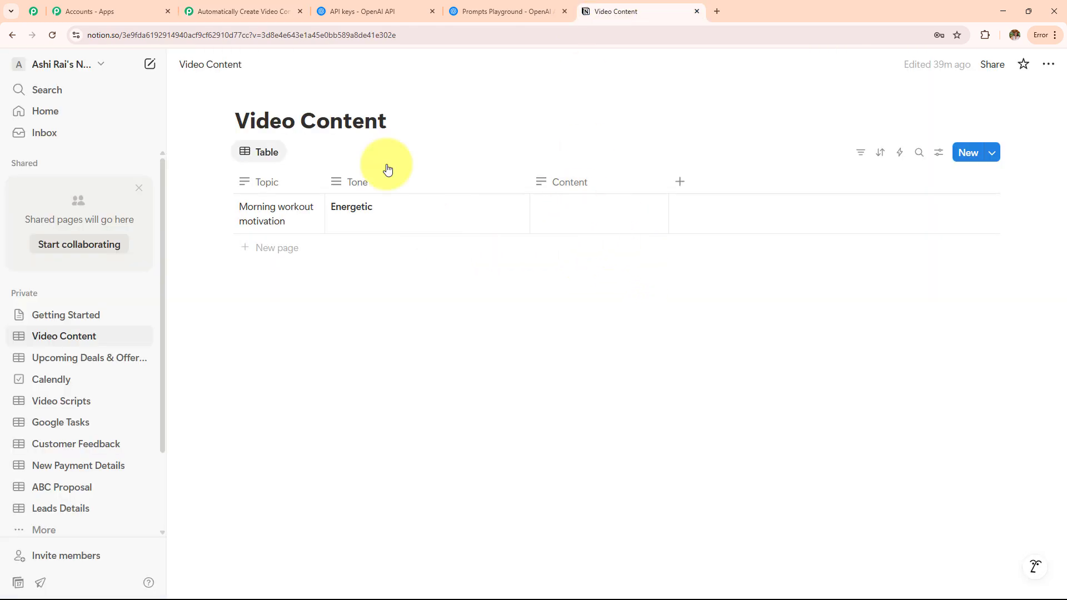
pyautogui.click(248, 8)
pyautogui.scroll(-4, 955, 278)
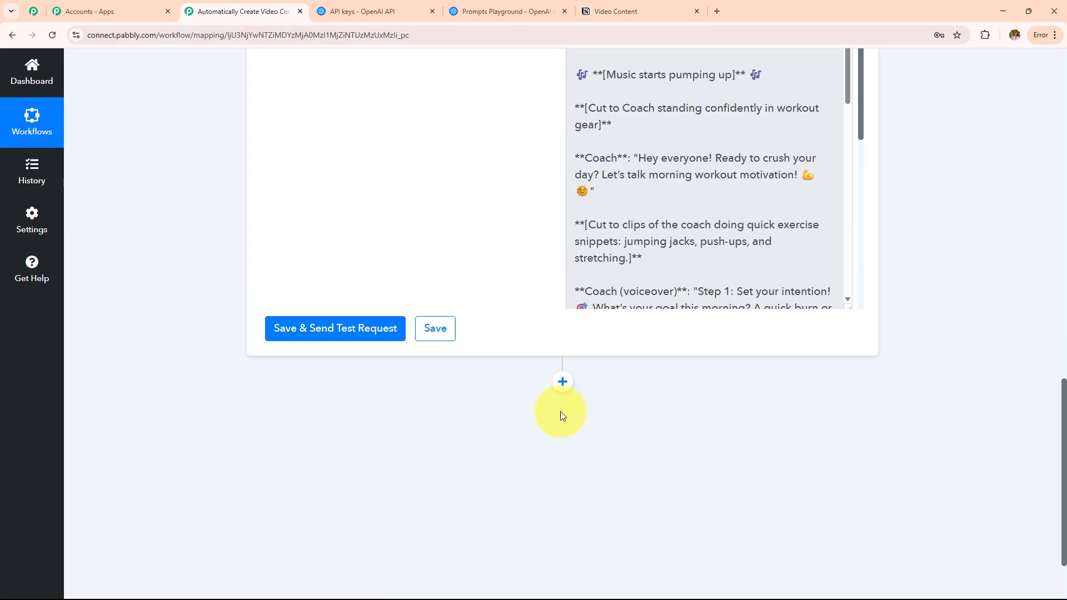
# Add a third step using Notion's Update Database Item (Beta) action.
pyautogui.click(562, 383)
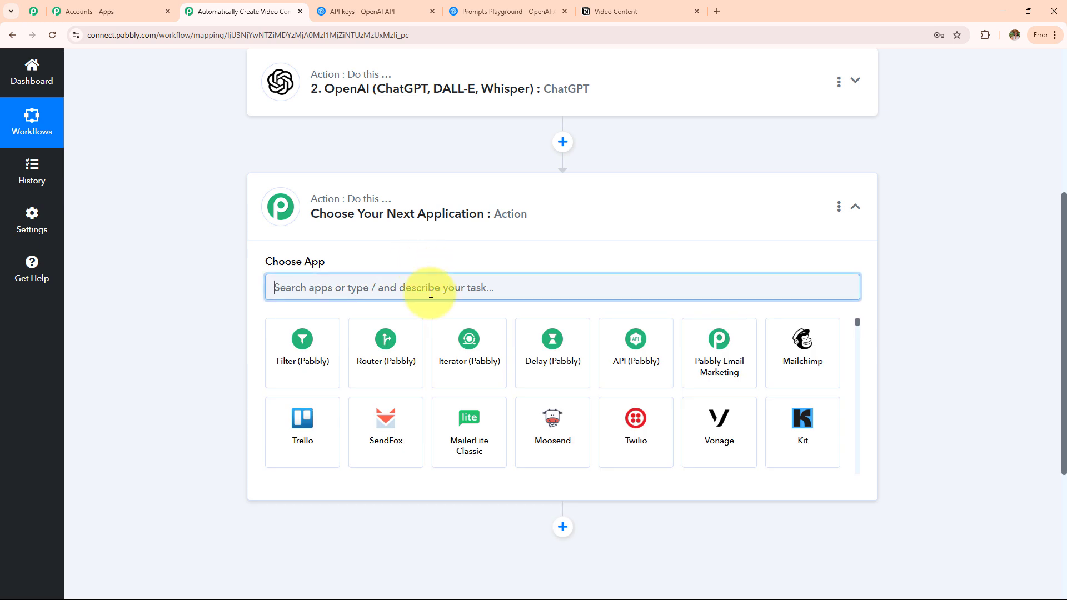
pyautogui.write('Notio')
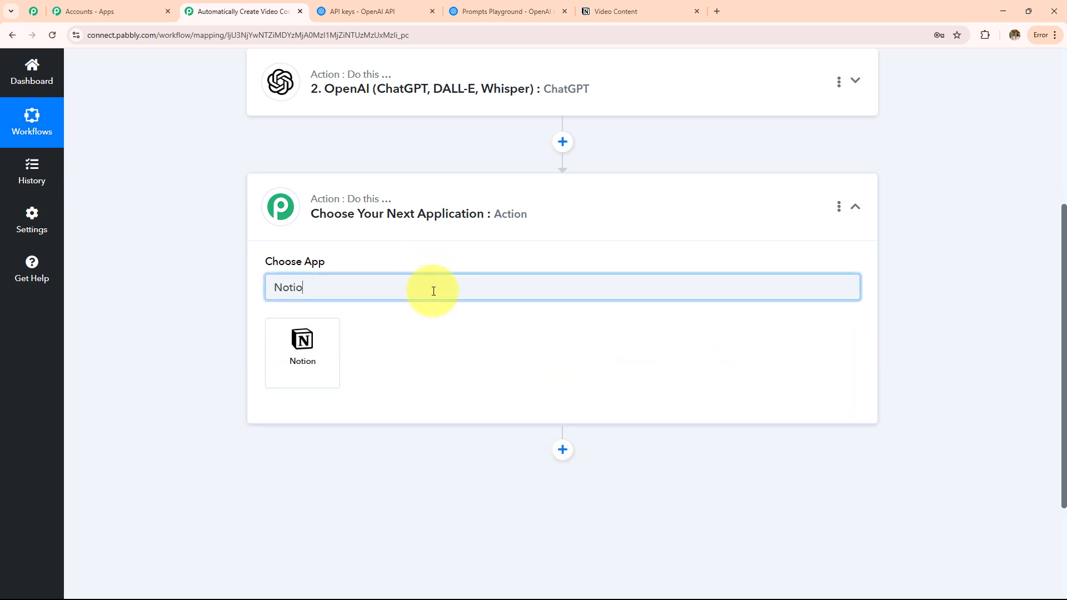
pyautogui.click(338, 353)
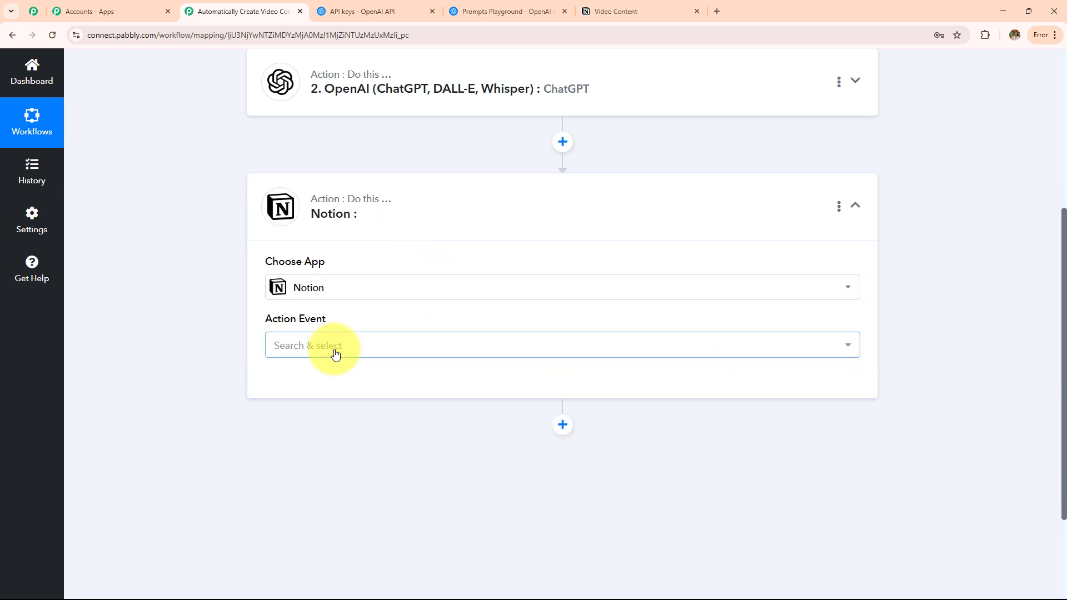
pyautogui.click(335, 350)
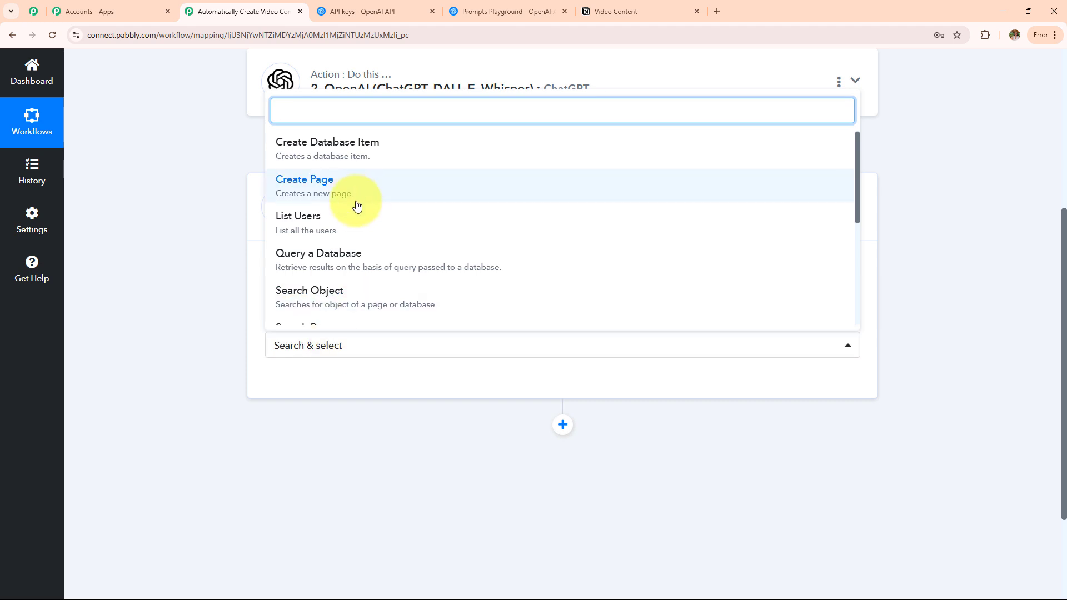
pyautogui.write('upd')
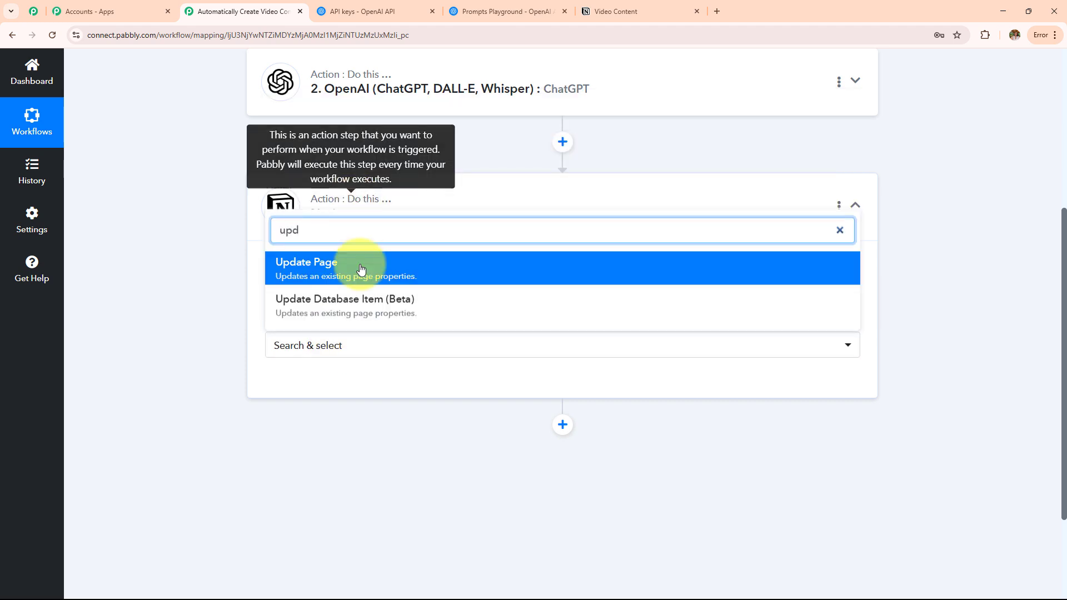
pyautogui.click(372, 312)
# Save the existing Notion connection and choose the Video Content database.
pyautogui.click(310, 391)
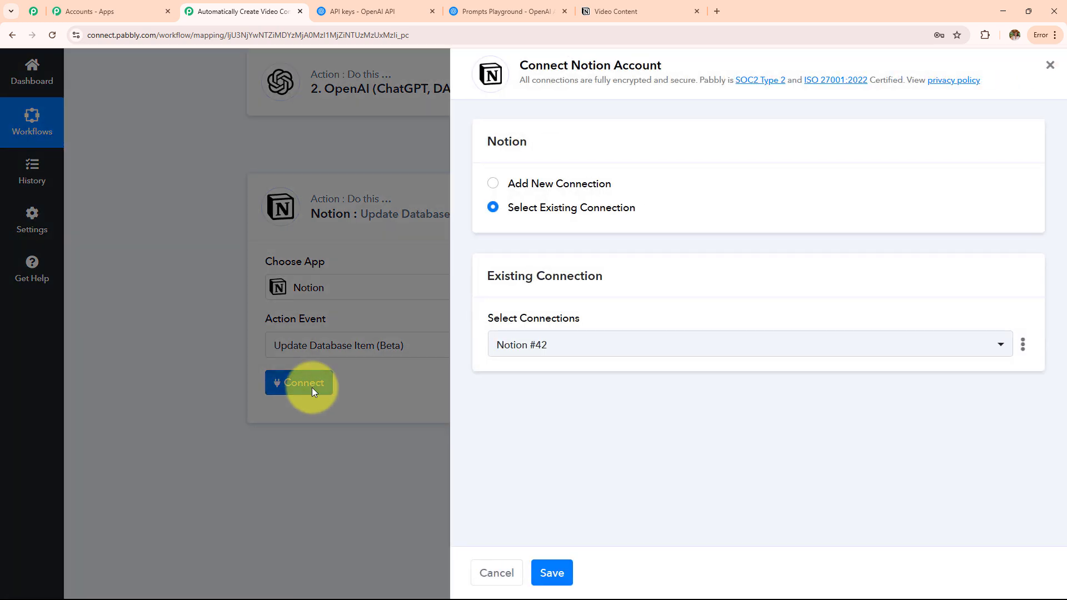
pyautogui.click(551, 572)
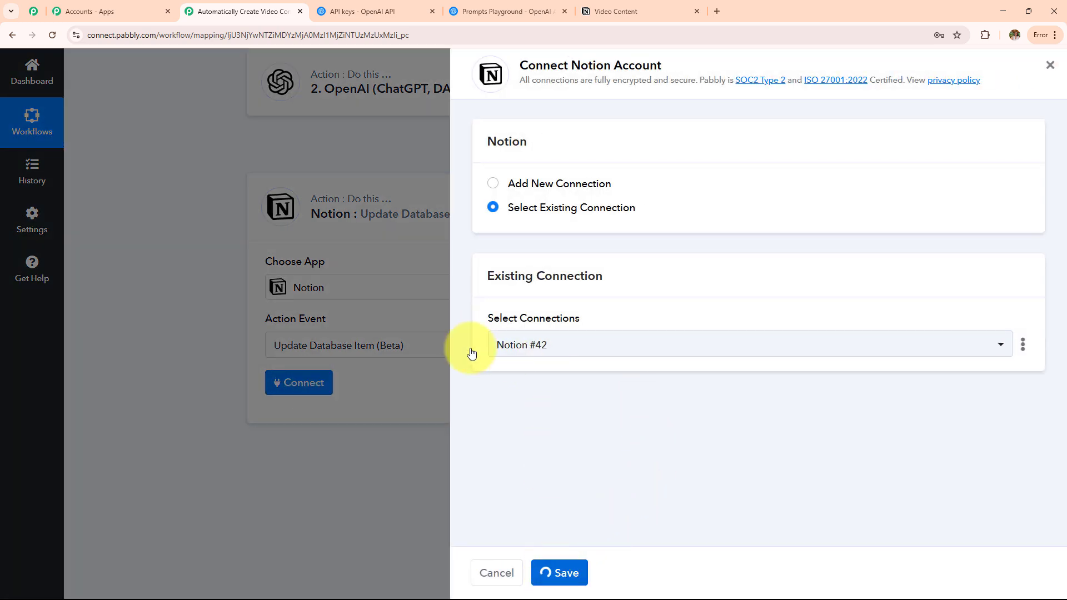
pyautogui.scroll(-4, 435, 335)
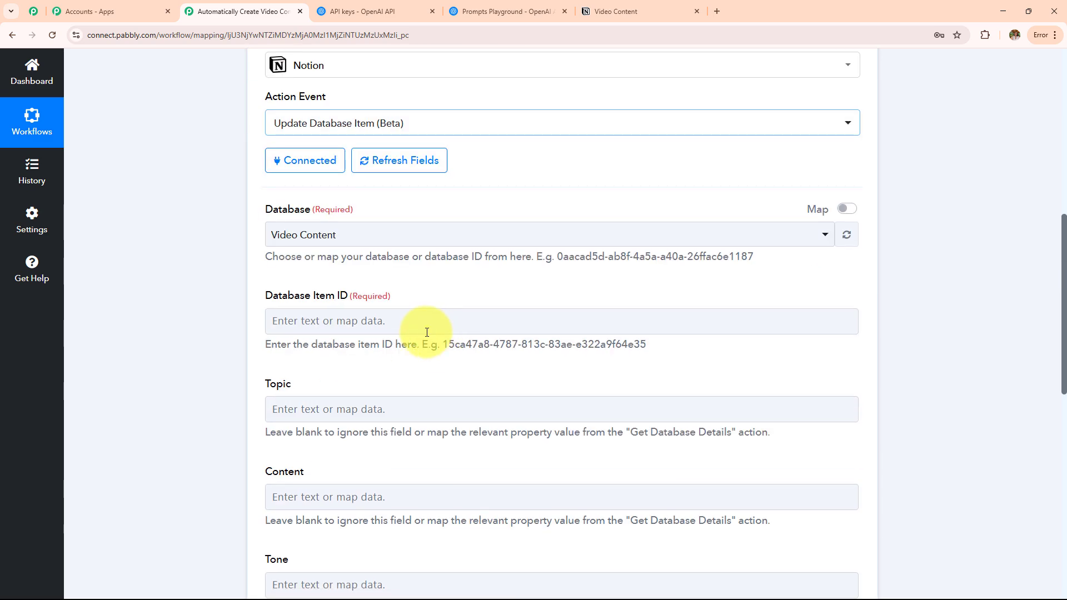
pyautogui.click(355, 239)
pyautogui.click(353, 303)
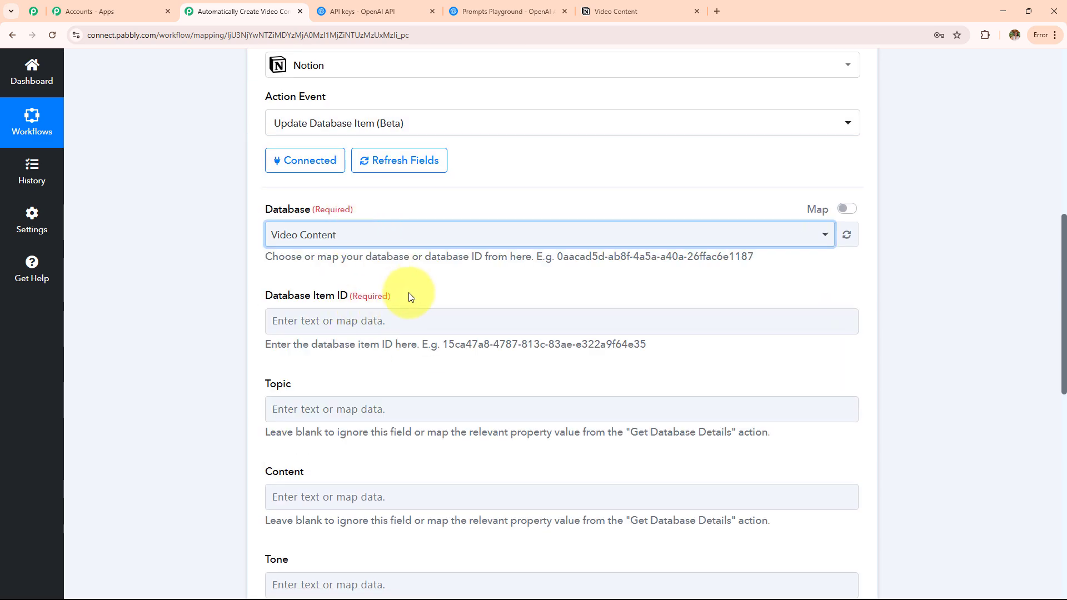
pyautogui.scroll(-3, 411, 289)
pyautogui.moveTo(270, 136); pyautogui.dragTo(405, 136)
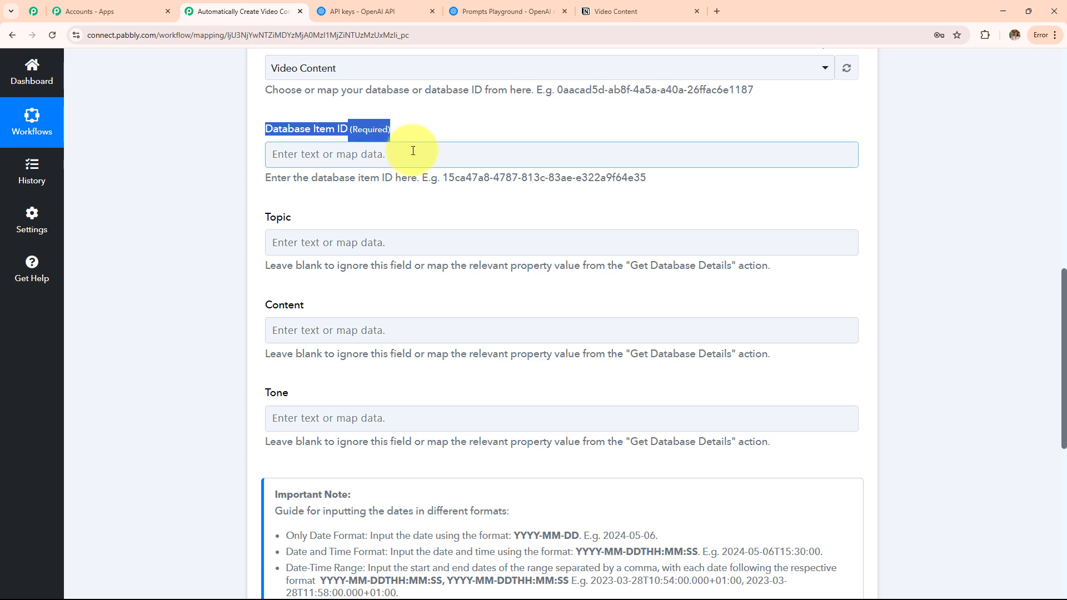
# Map the Notion trigger's Id field into Database Item ID.
pyautogui.click(413, 150)
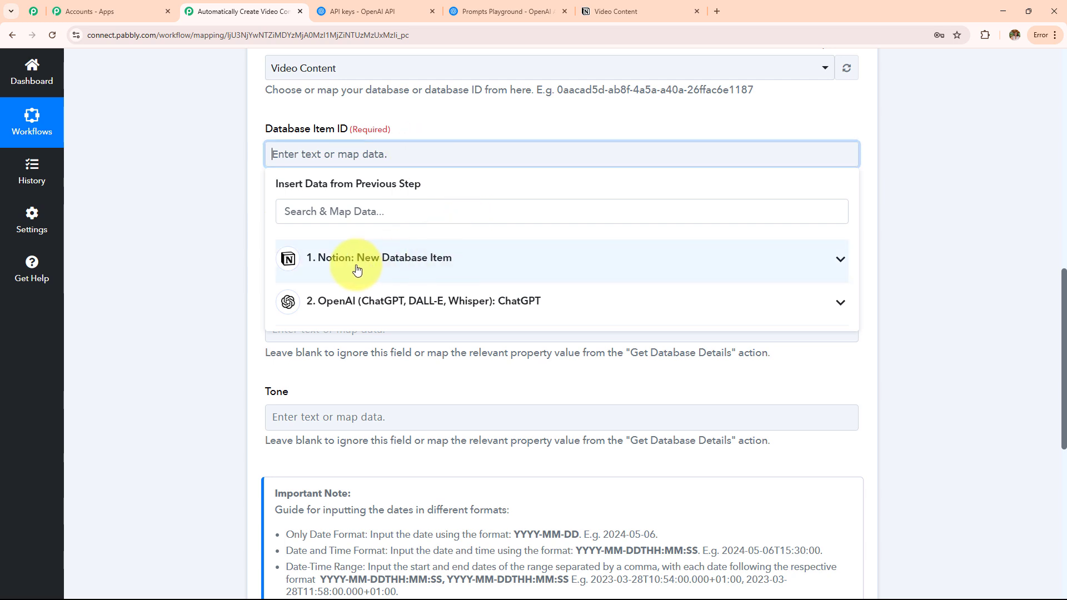
pyautogui.click(398, 269)
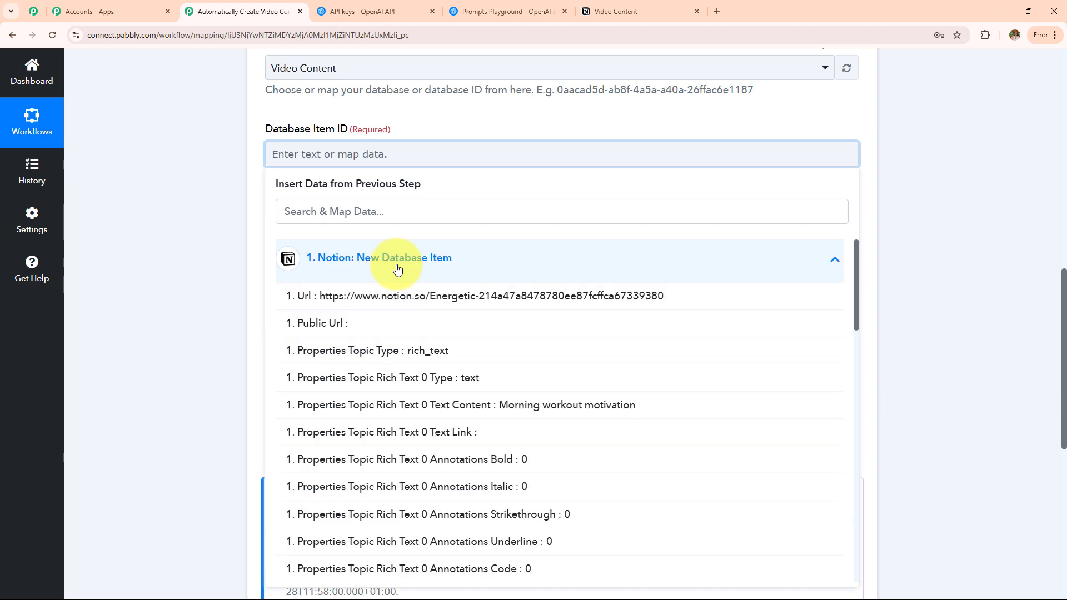
pyautogui.click(378, 211)
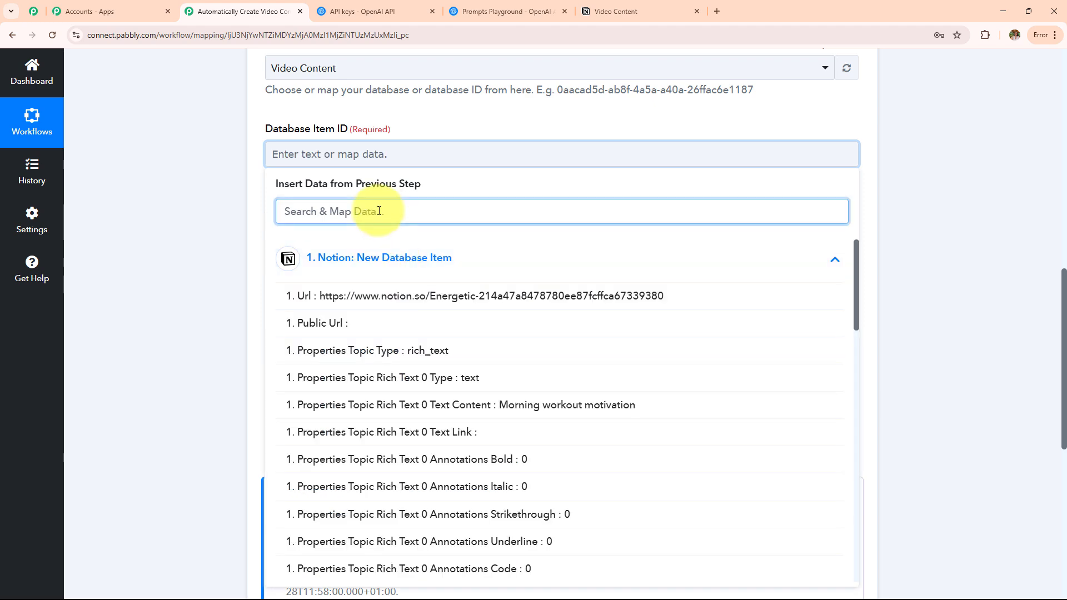
pyautogui.write('data')
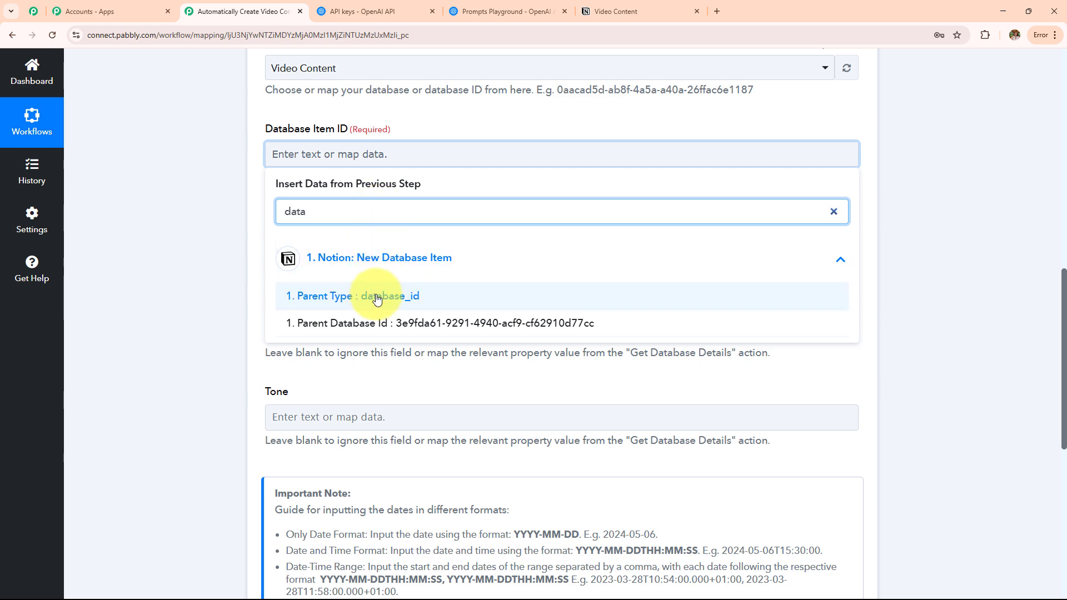
pyautogui.click(377, 329)
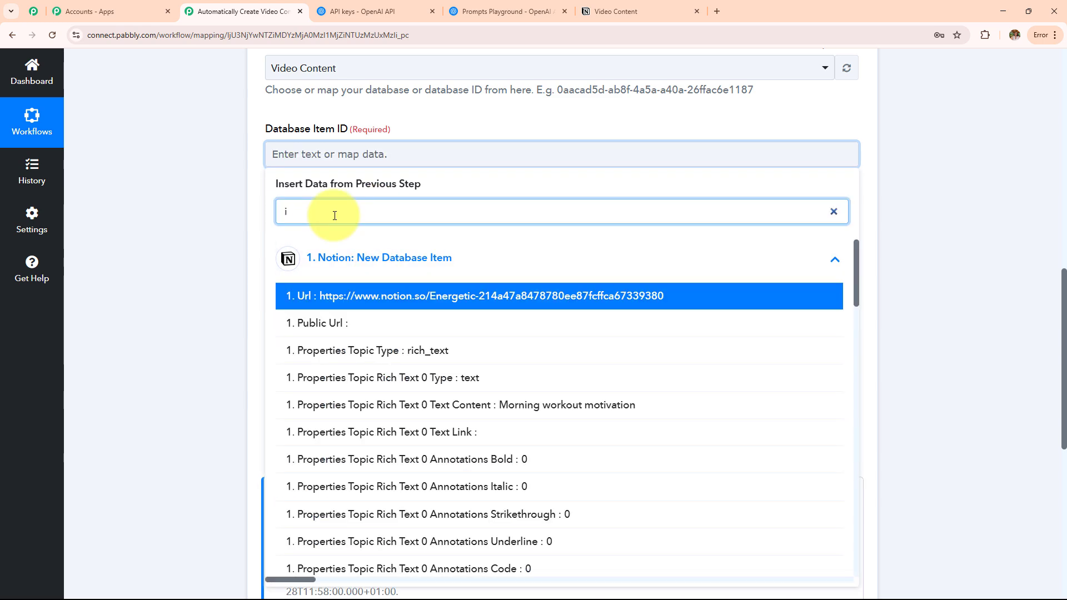
pyautogui.press('BackSpace')
pyautogui.write('id')
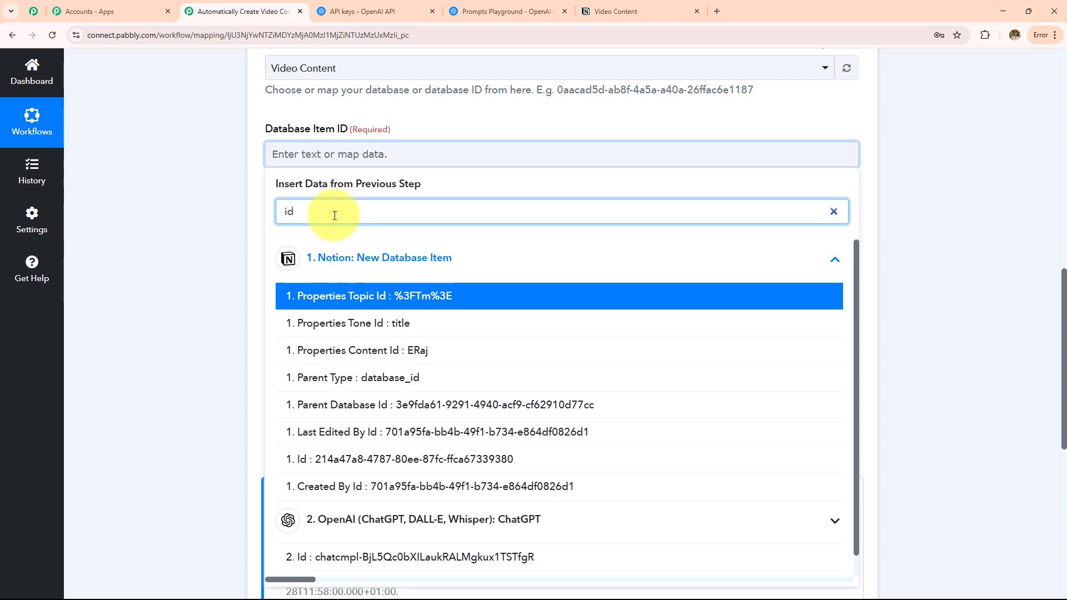
pyautogui.click(346, 468)
pyautogui.click(149, 275)
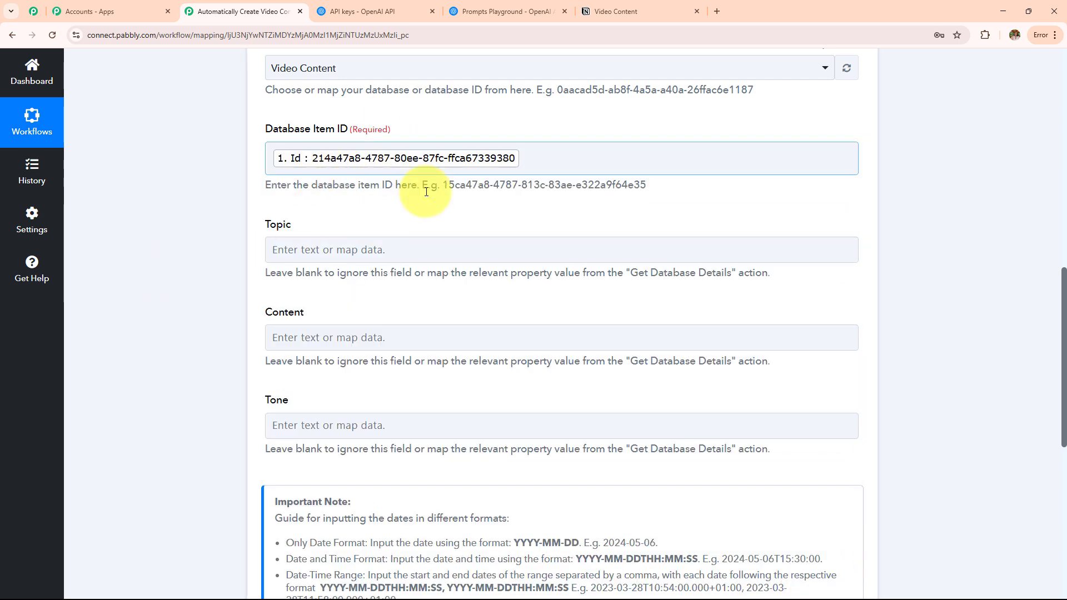
# Map ChatGPT's Choices 0 Message Content into Content and send a test request.
pyautogui.scroll(-2, 481, 222)
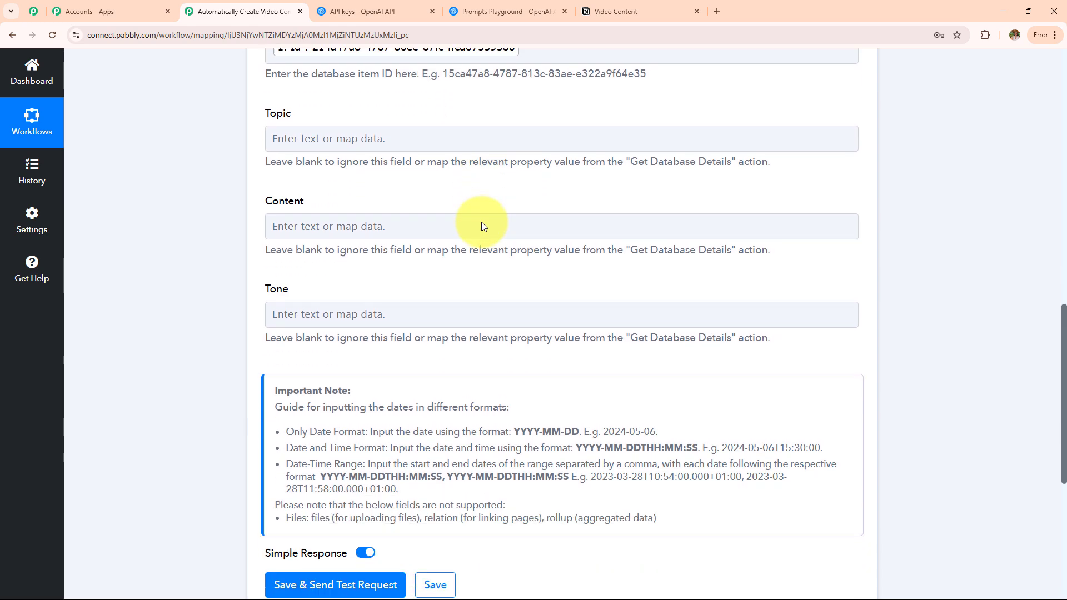
pyautogui.moveTo(265, 113); pyautogui.dragTo(295, 113)
pyautogui.moveTo(264, 290); pyautogui.dragTo(345, 288)
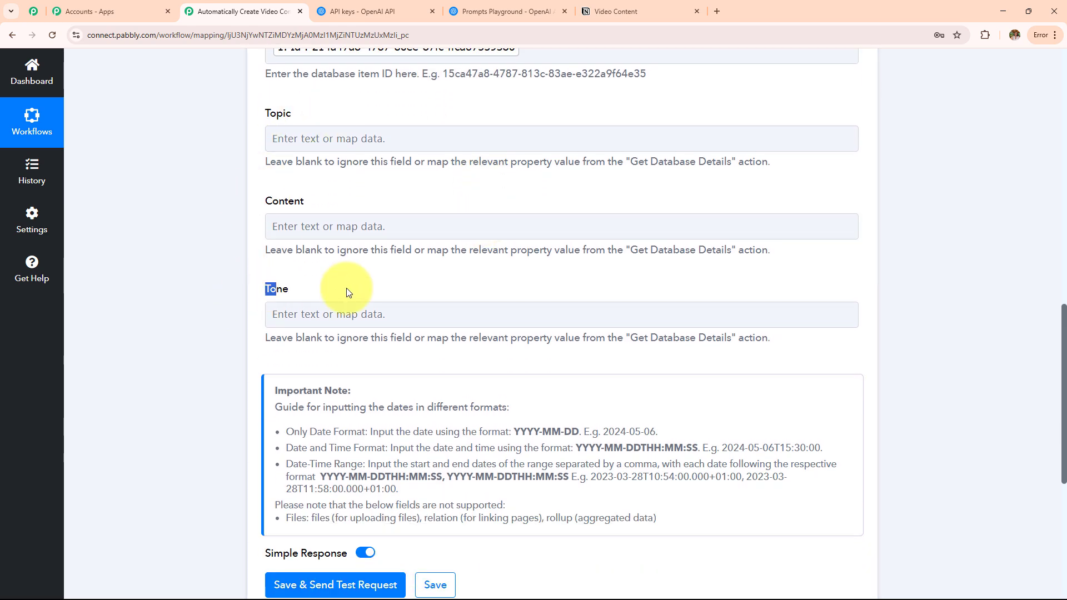
pyautogui.click(309, 226)
pyautogui.scroll(-4, 460, 126)
pyautogui.click(443, 161)
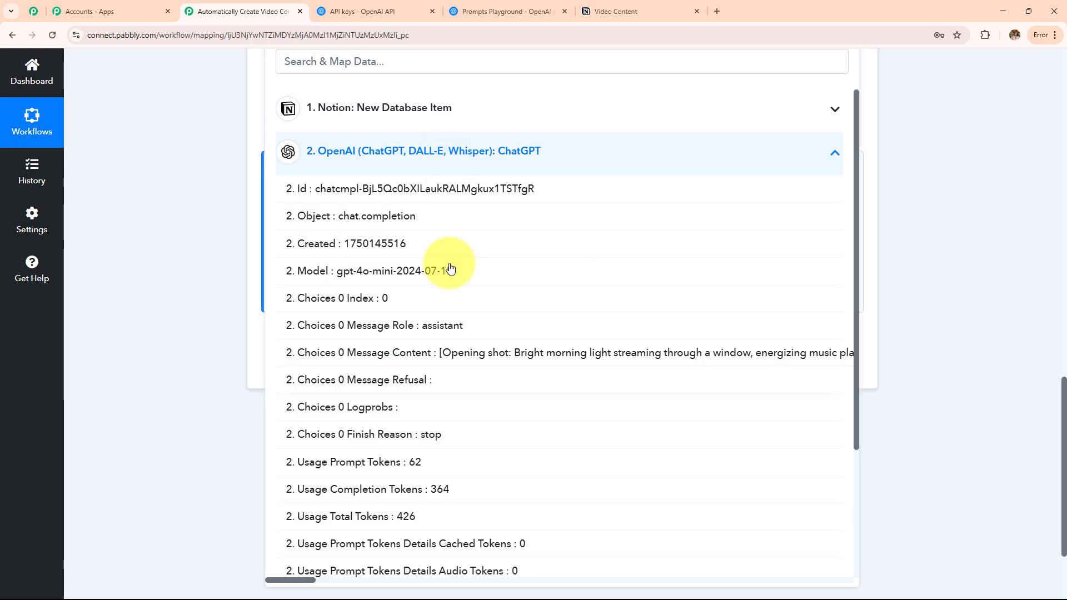
pyautogui.click(452, 360)
pyautogui.click(200, 134)
pyautogui.scroll(1, 568, 262)
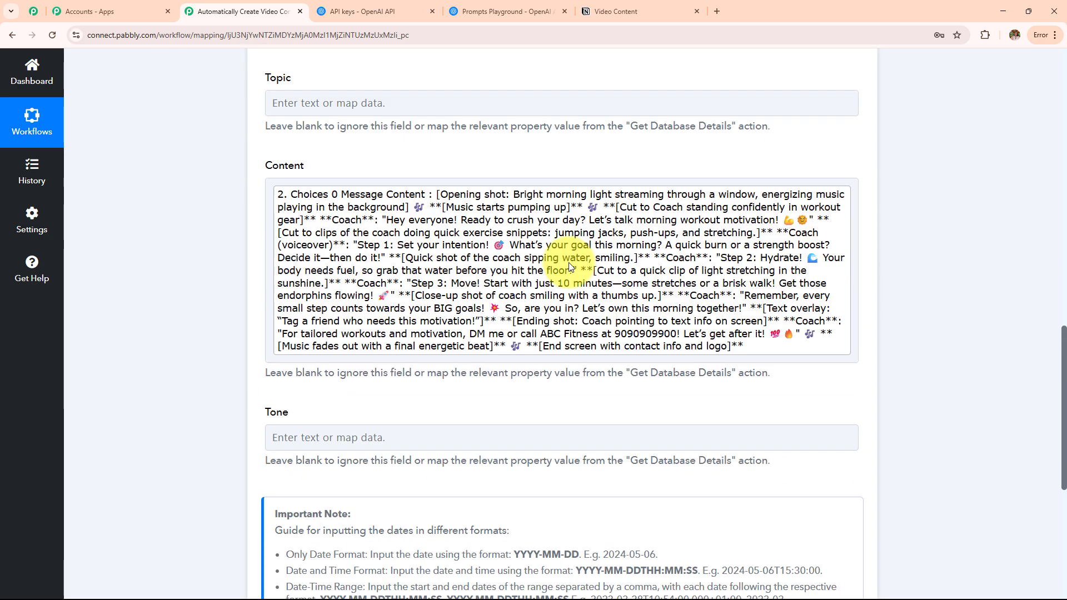
pyautogui.scroll(-8, 568, 262)
pyautogui.click(381, 241)
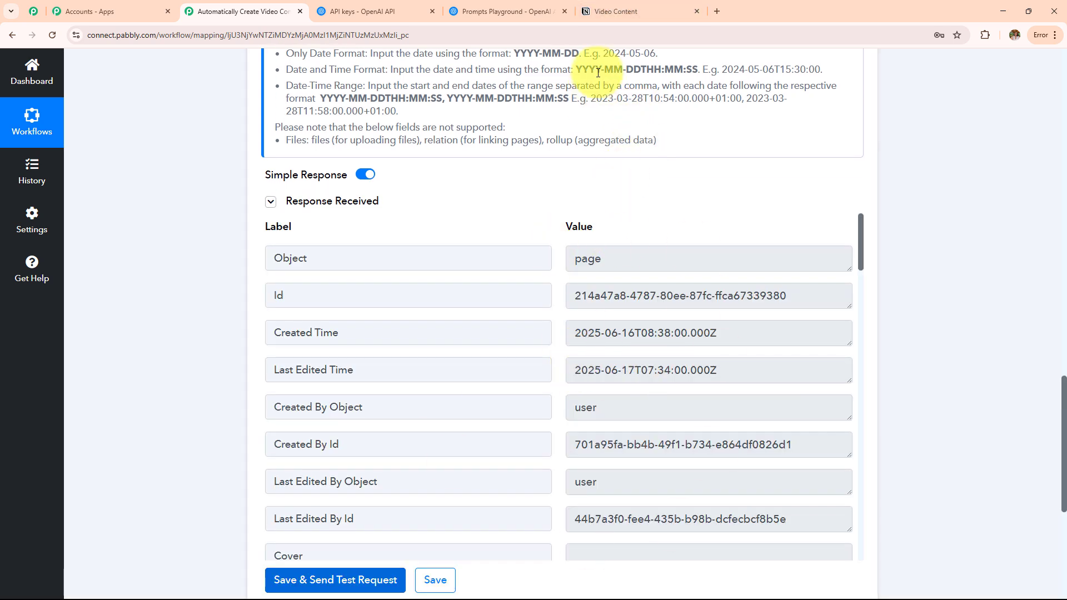
# Read the generated script in the Morning workout motivation row's Content cell, then go back to Pabbly.
pyautogui.click(608, 11)
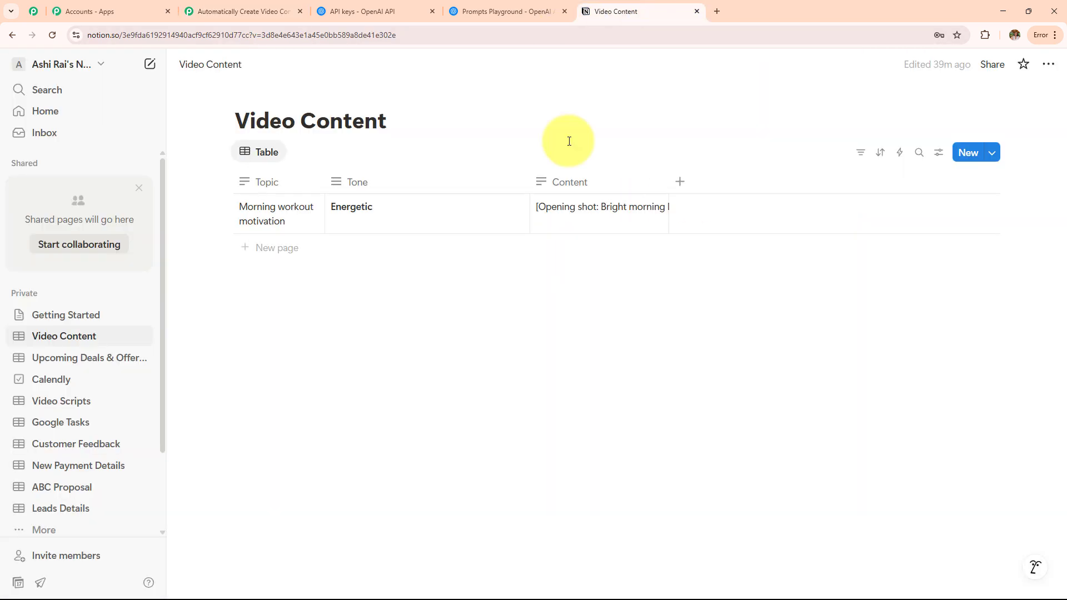
pyautogui.click(600, 220)
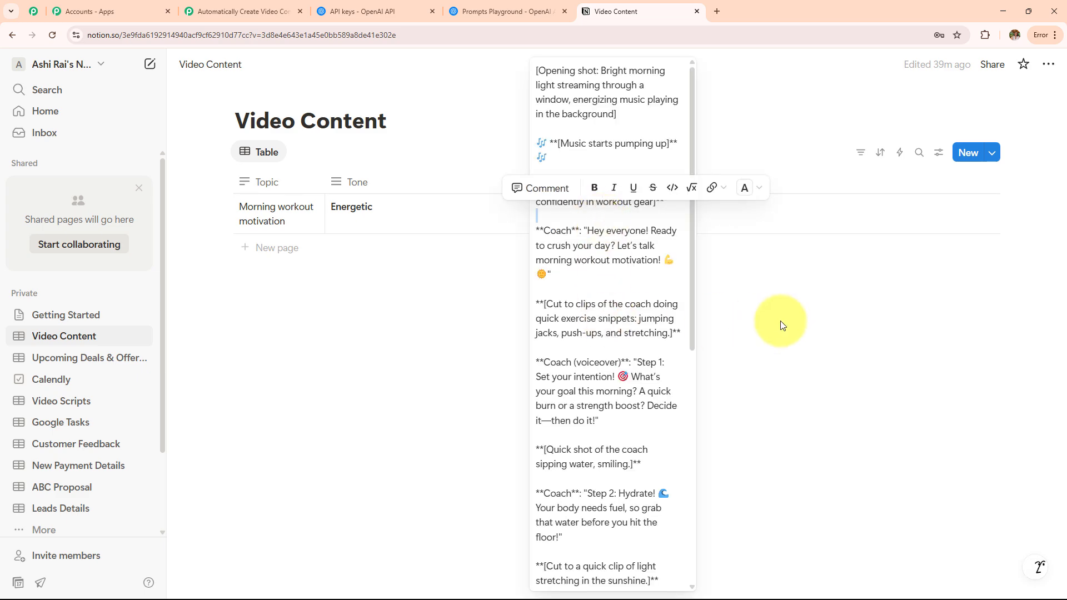
pyautogui.scroll(-8, 562, 340)
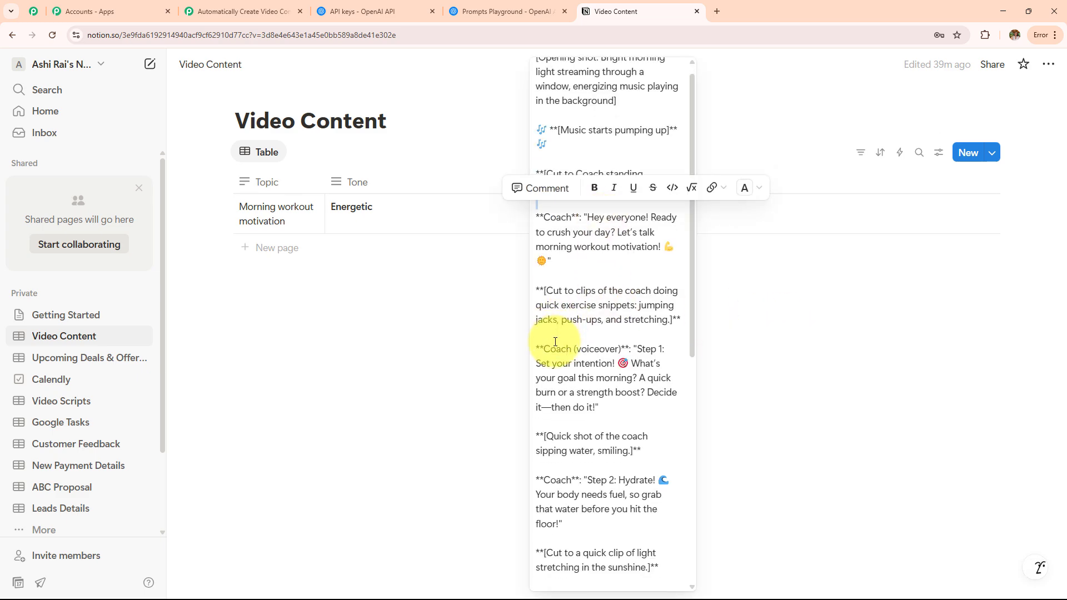
pyautogui.click(786, 352)
pyautogui.click(701, 459)
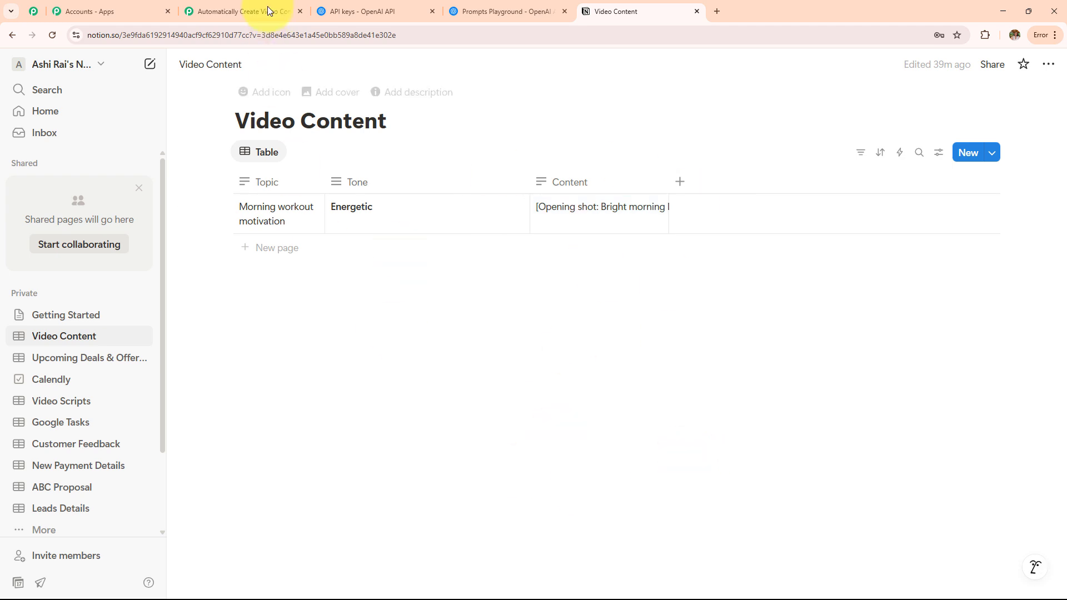
pyautogui.click(231, 11)
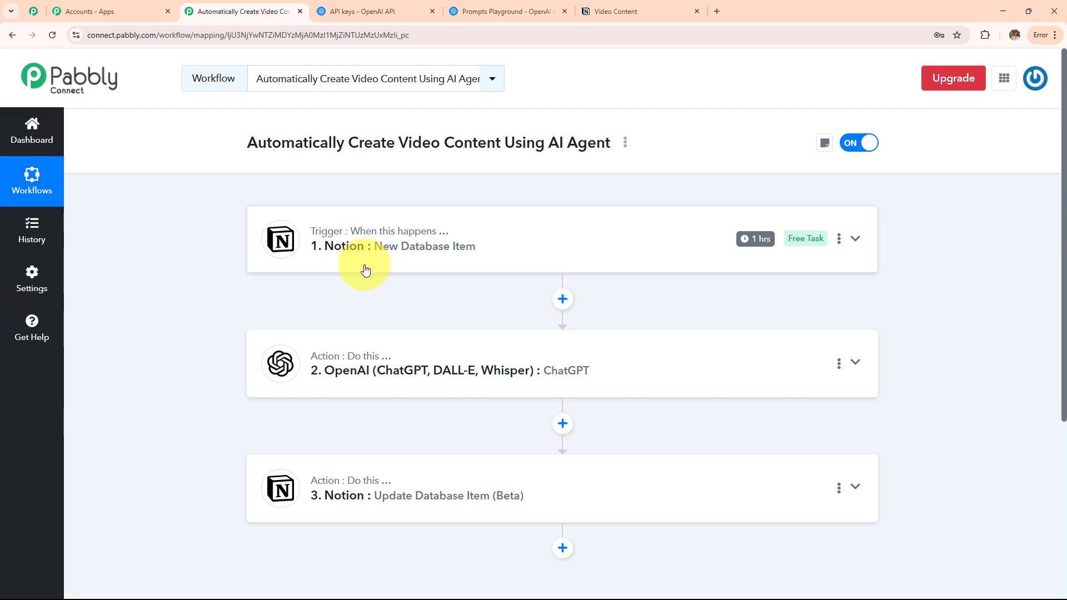
pyautogui.click(611, 11)
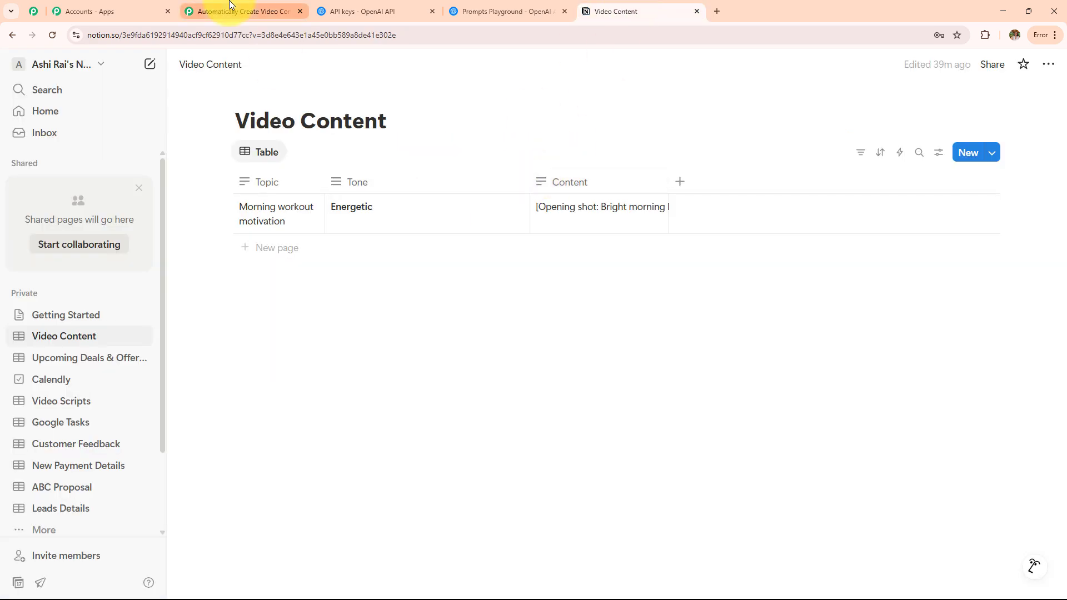
pyautogui.click(230, 10)
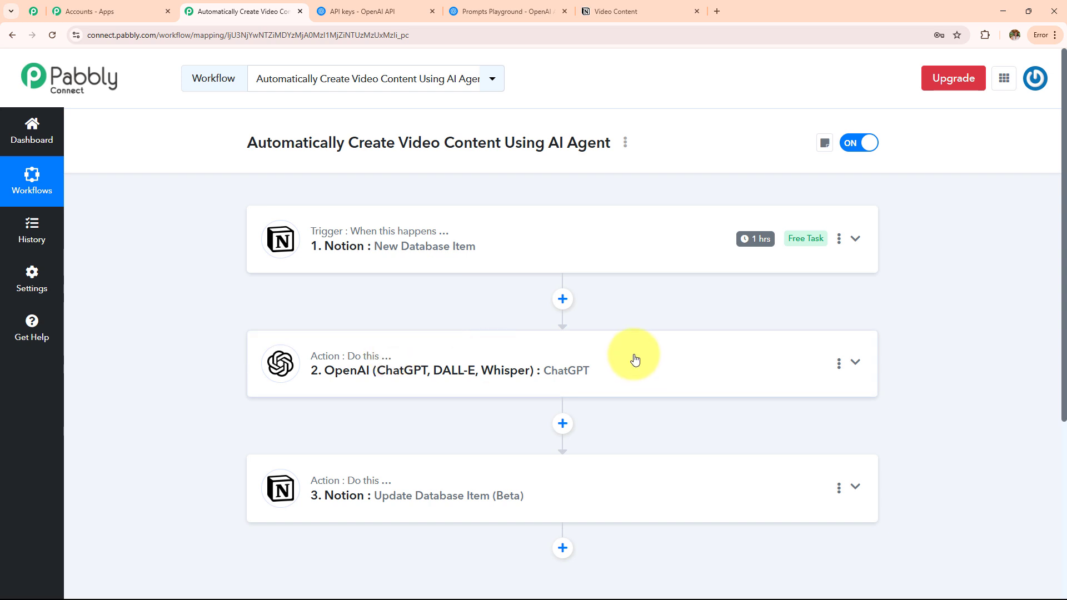
pyautogui.scroll(-1, 622, 383)
pyautogui.scroll(1, 589, 428)
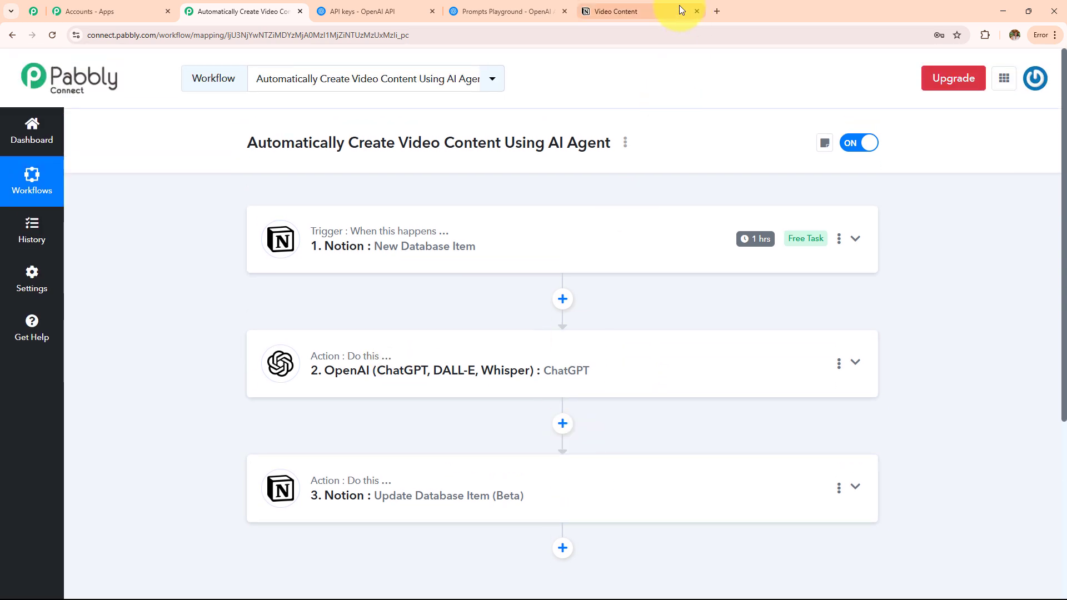
pyautogui.click(679, 10)
pyautogui.click(234, 10)
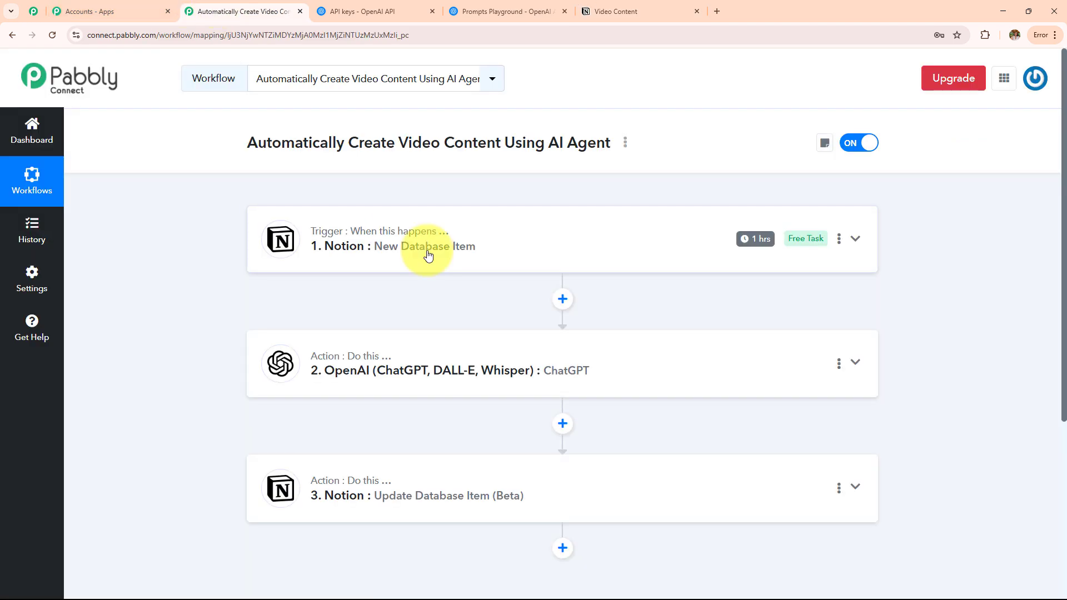